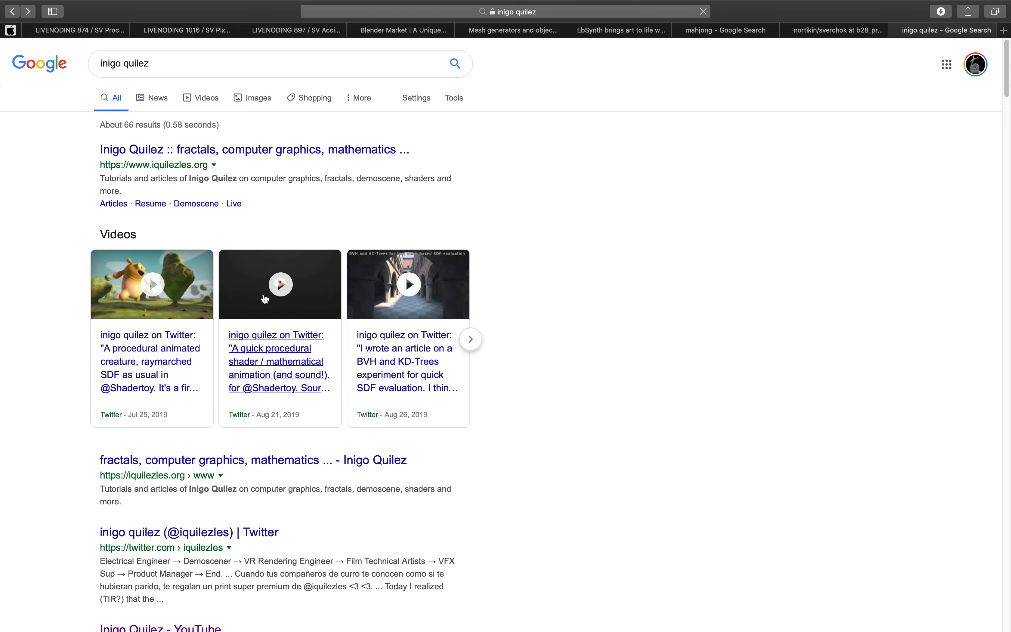
Step: Look over the search results for "inigo quilez" and switch to Blender
scroll(408, 318, down, 2)
scroll(440, 297, up, 2)
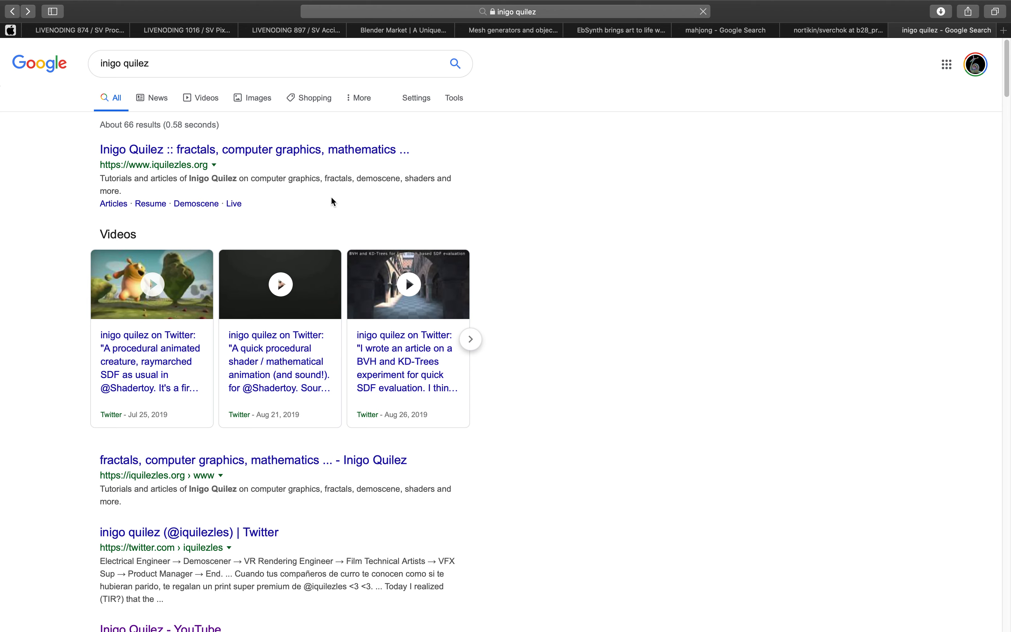
key(ctrl+Right)
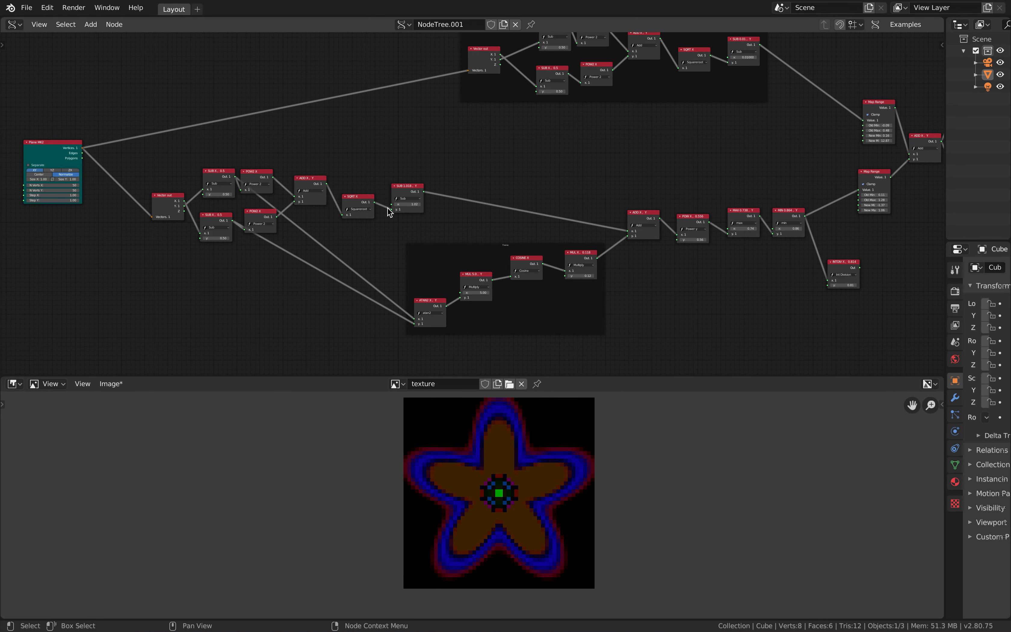
Step: Examine the flower node tree, from the framed atan2, Multiply and Cosine nodes through the Power, max and min nodes to the Texture viewer
middle_drag(541, 179, 467, 164)
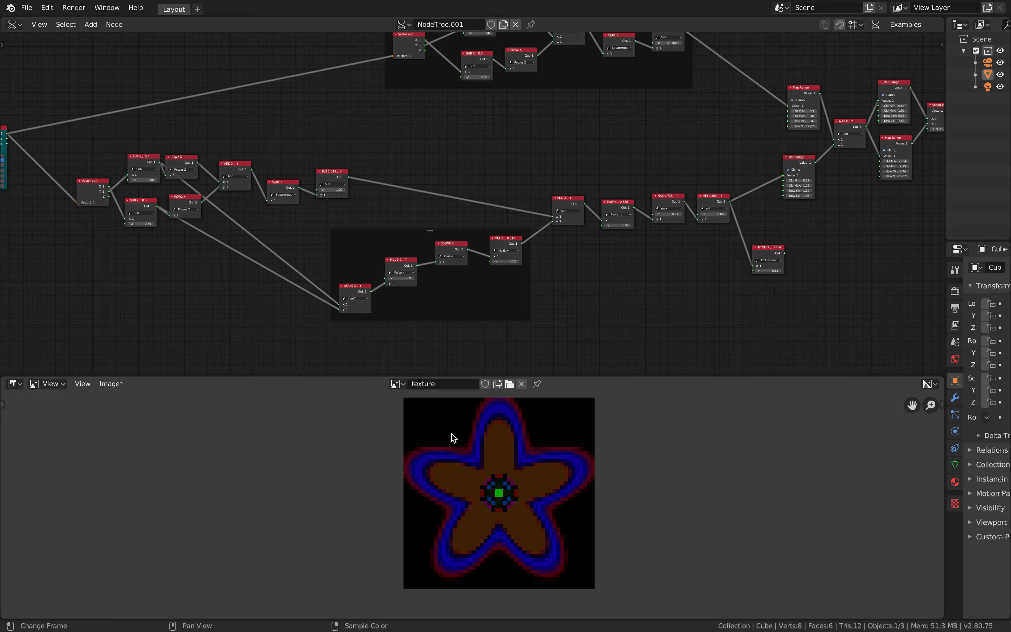
scroll(334, 280, up, 2)
scroll(379, 261, up, 3)
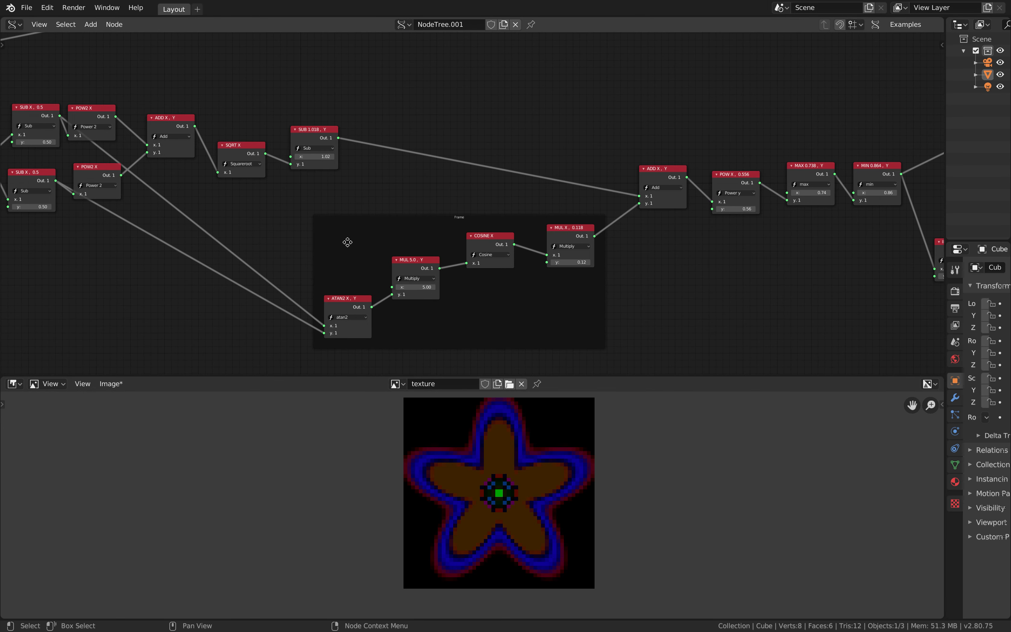
mouse_move(379, 262)
mouse_down()
mouse_move(412, 262)
mouse_move(372, 261)
mouse_up()
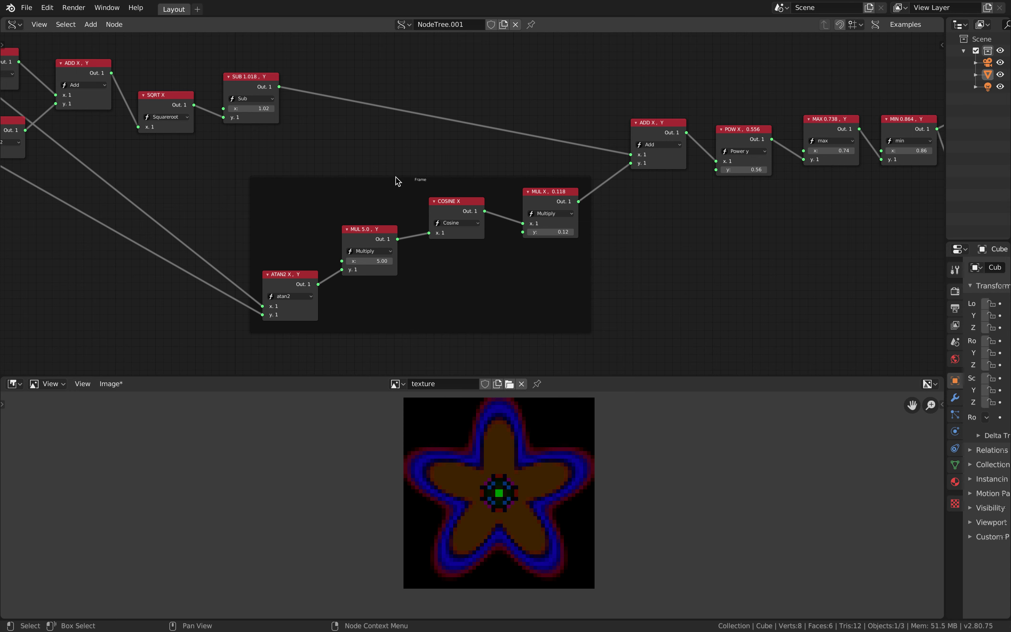
middle_drag(406, 148, 407, 149)
middle_drag(387, 260, 345, 346)
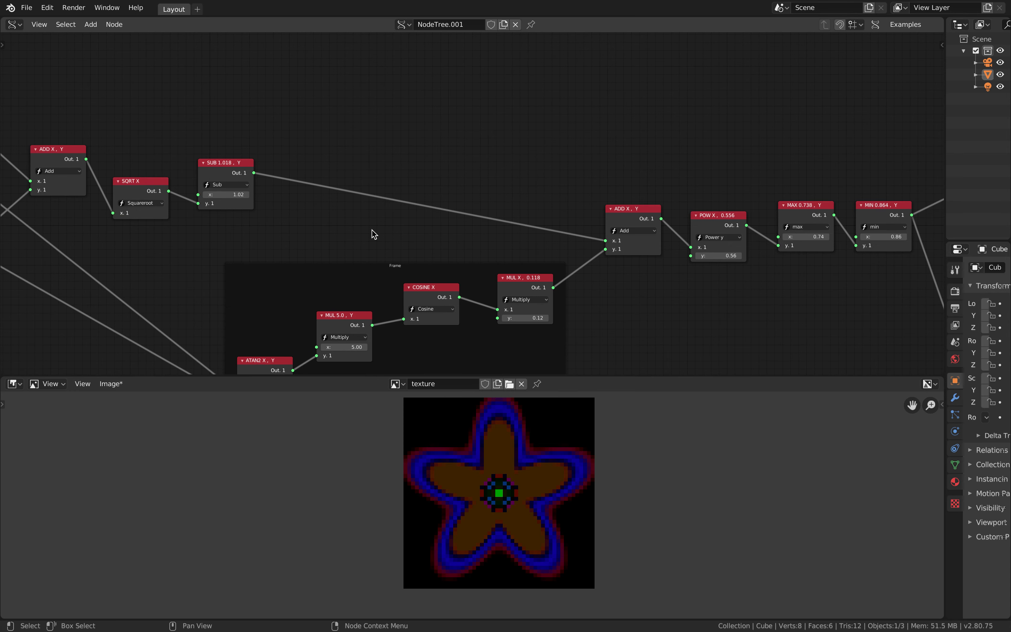
middle_drag(394, 239, 344, 200)
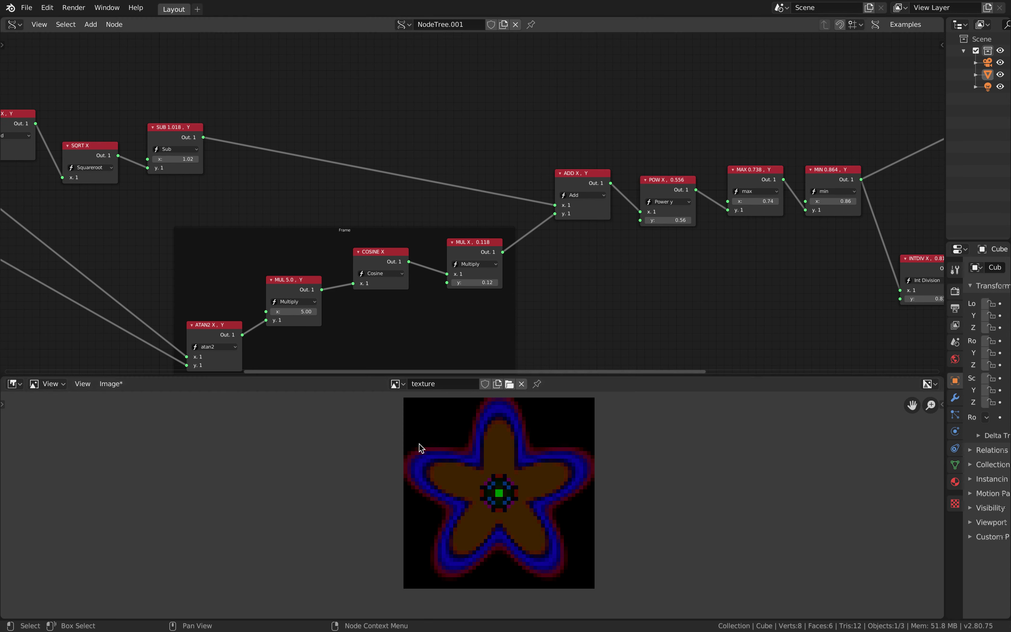
middle_drag(556, 480, 516, 481)
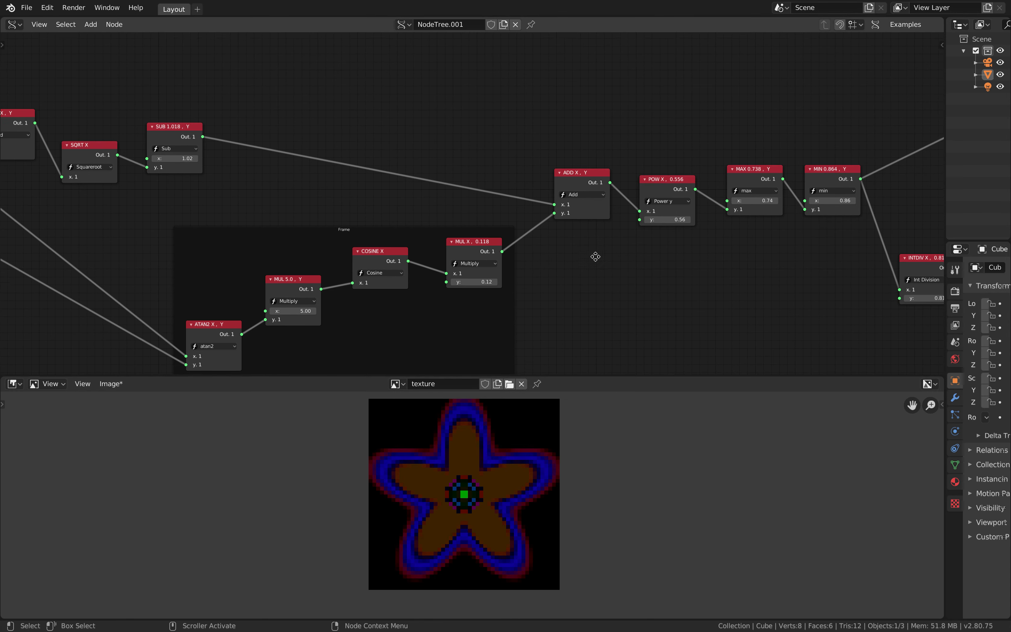
middle_drag(632, 250, 466, 248)
middle_drag(555, 127, 325, 222)
scroll(329, 223, down, 6)
scroll(330, 228, down, 3)
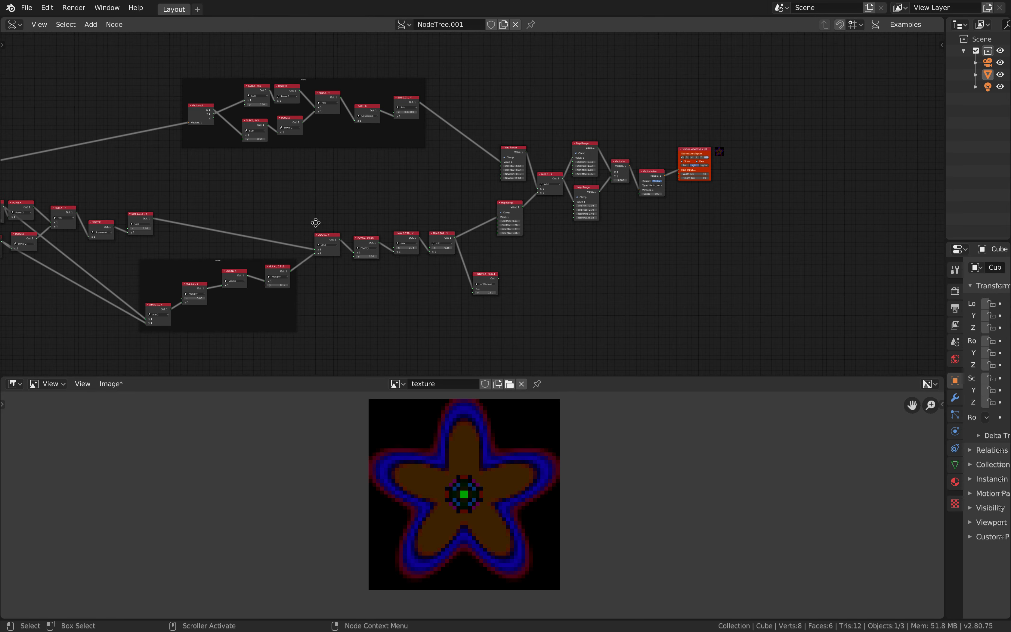
Step: Move the Plane MK2 node farther left and slightly up, away from the Vector out nodes it feeds
middle_drag(326, 121, 426, 133)
scroll(471, 96, down, 1)
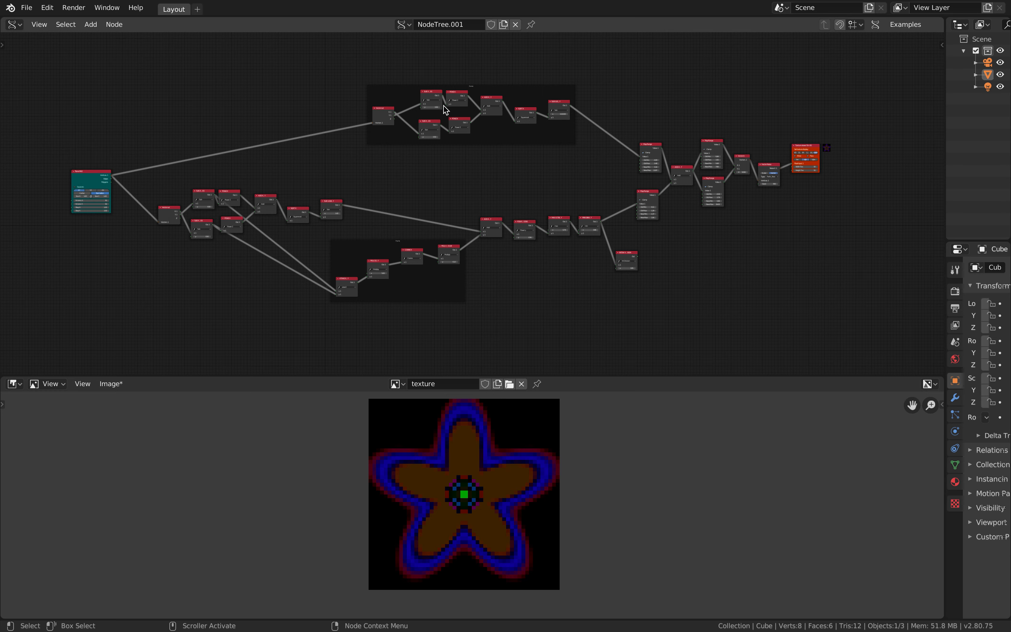
middle_drag(449, 142, 597, 146)
drag(240, 177, 174, 153)
Step: Slightly increase the x value of the last Sub node in the upper frame, after the Squareroot node
scroll(358, 172, up, 3)
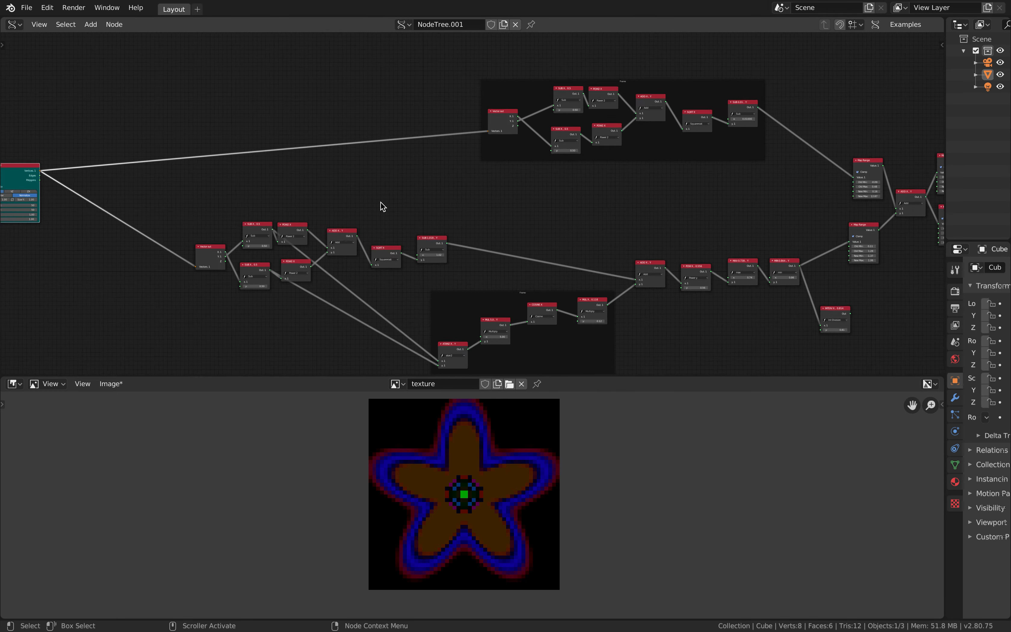
middle_drag(392, 242, 458, 240)
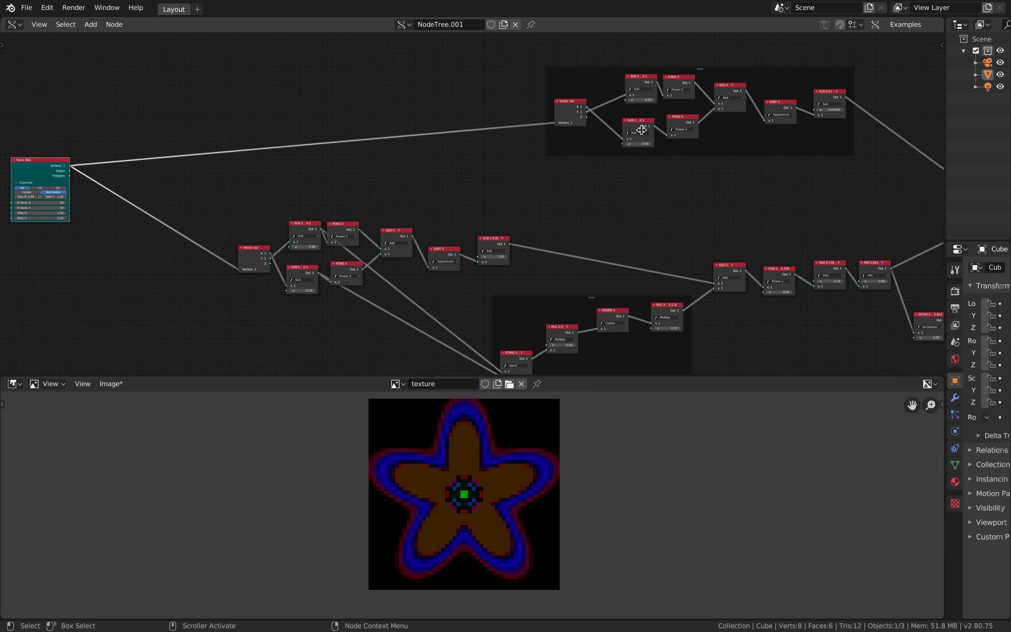
middle_drag(641, 60, 370, 91)
scroll(478, 105, up, 7)
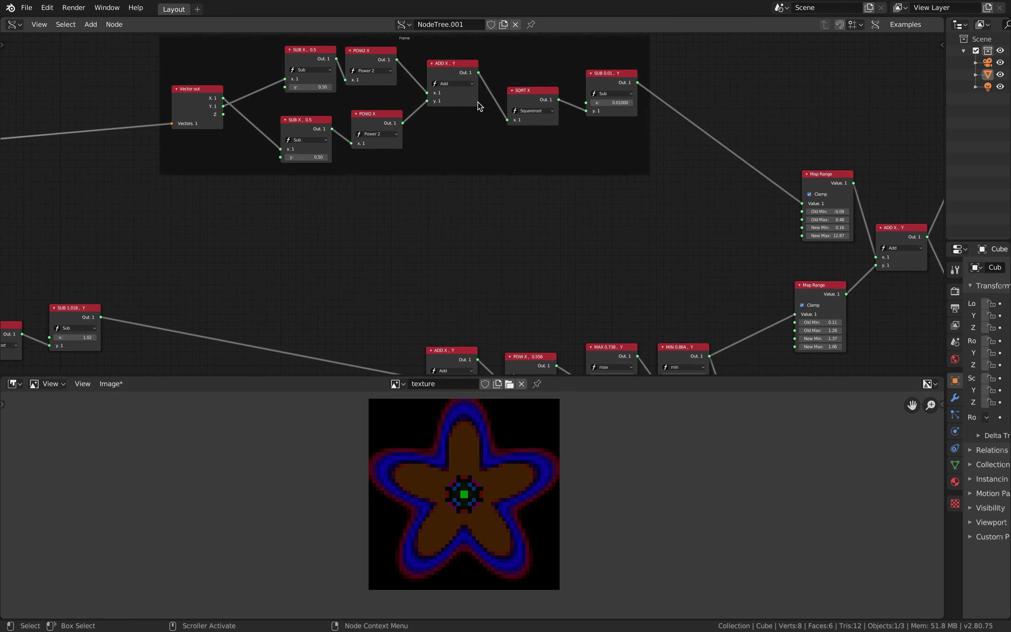
middle_drag(455, 202, 480, 224)
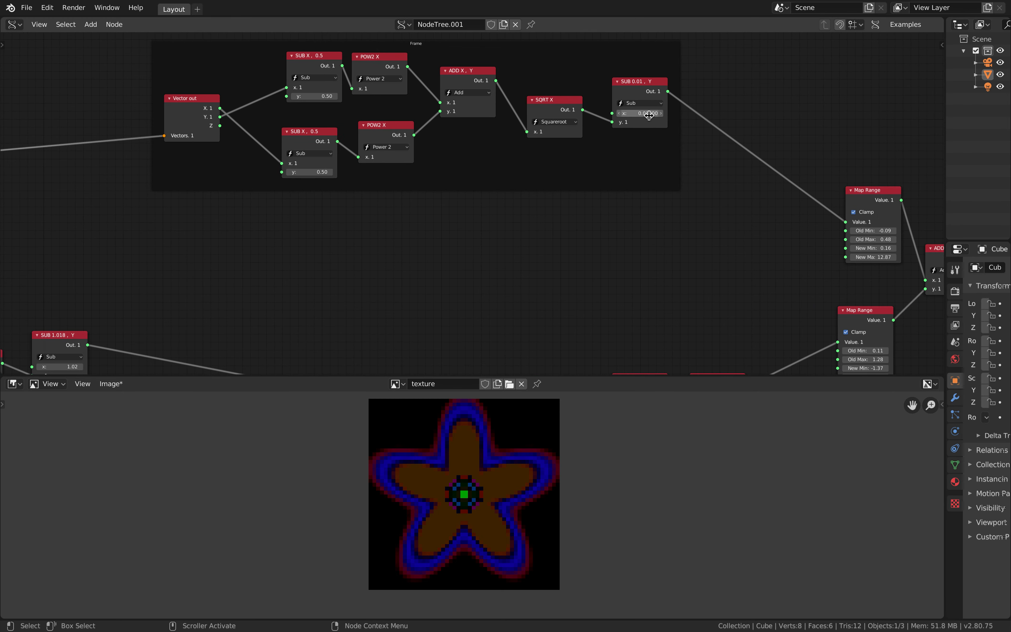
drag(640, 113, 646, 113)
Step: Try another x value in the Multiply node between atan2 and Cosine, and restore it to 5
scroll(570, 193, down, 5)
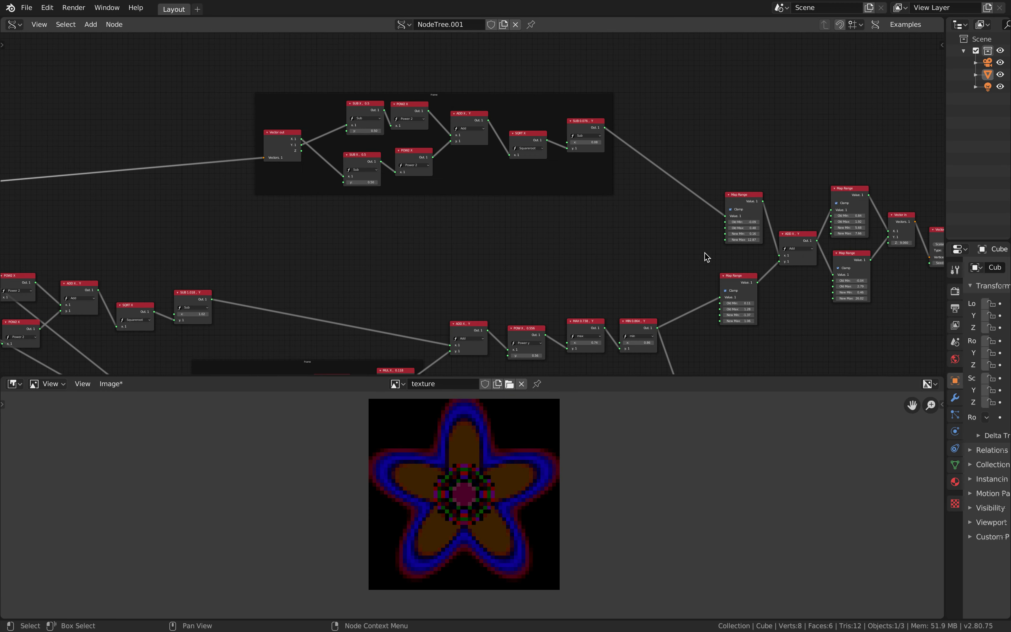
scroll(655, 170, up, 2)
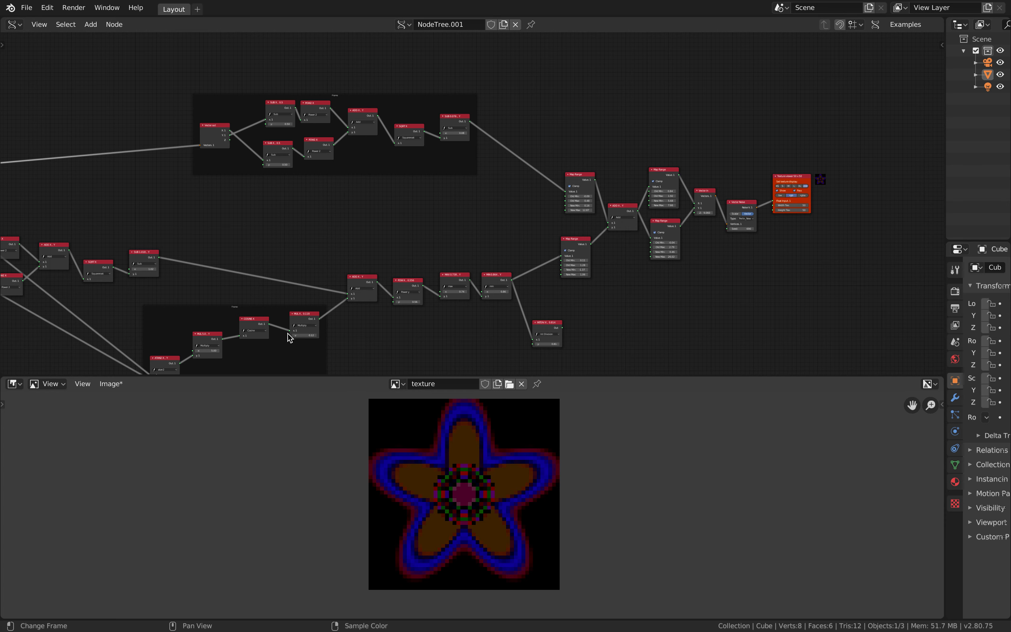
middle_drag(301, 348, 465, 262)
scroll(464, 262, up, 4)
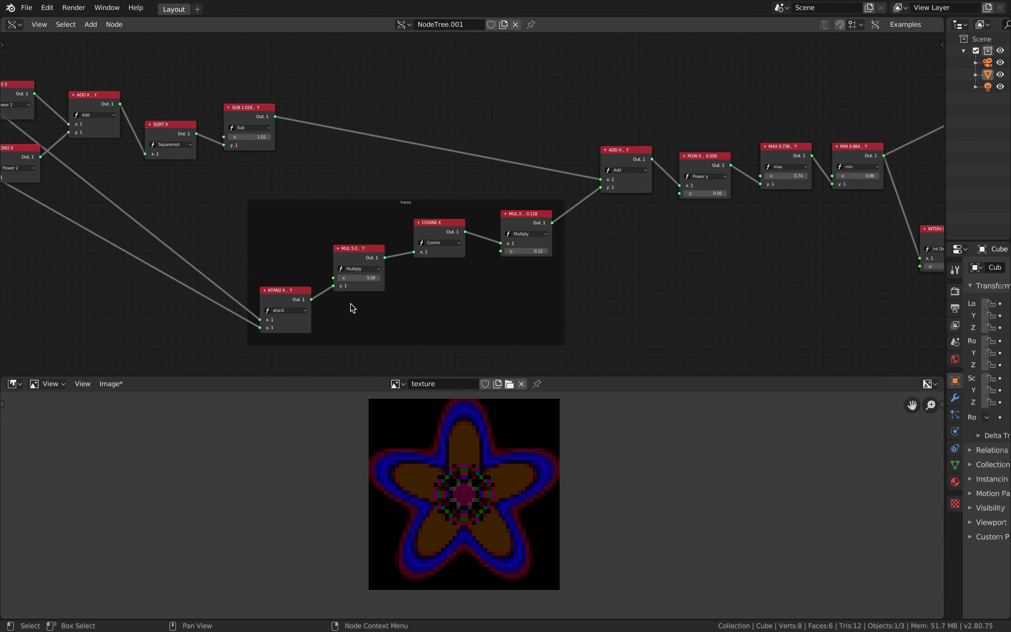
scroll(350, 303, up, 1)
drag(334, 290, 345, 290)
double_click(346, 290)
text(5)
key(Return)
middle_drag(304, 189, 534, 178)
Step: Switch to the browser and search Google for "inigo quilez cute flower"
key(ctrl+Left)
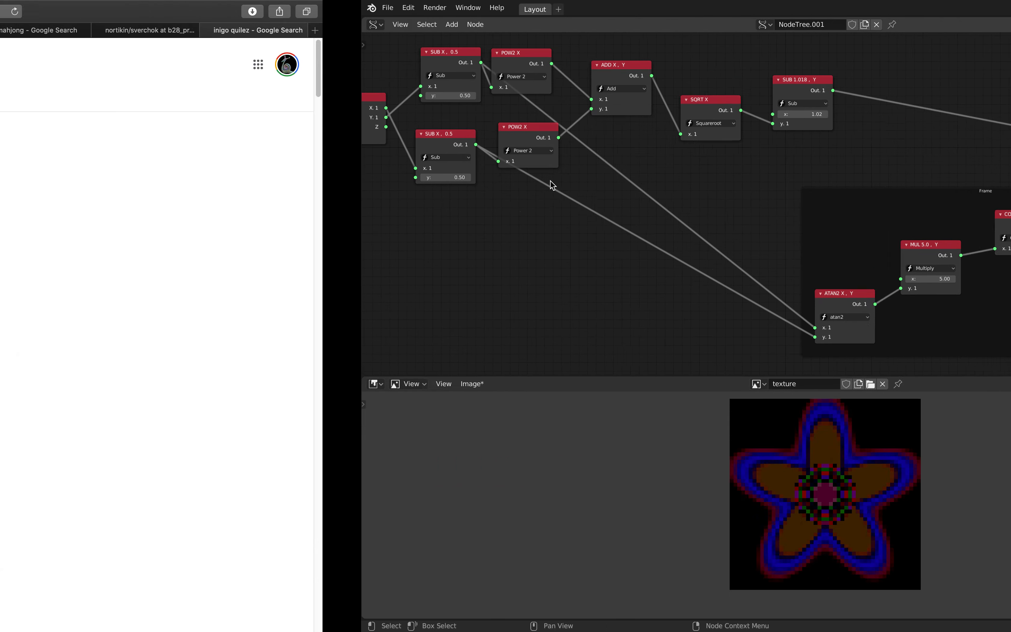
click(184, 69)
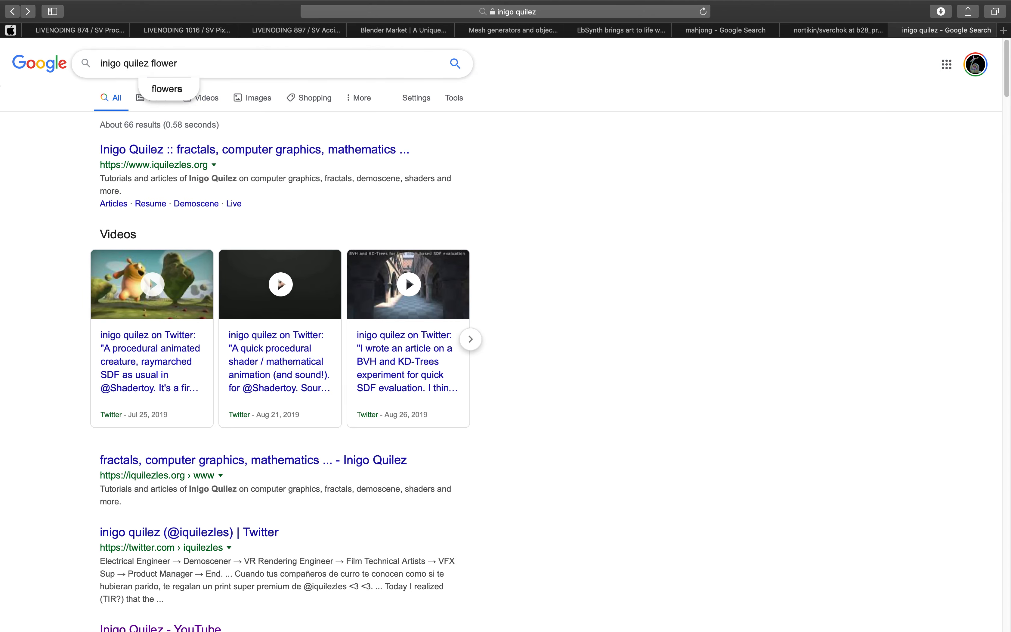
text(cute)
key(Return)
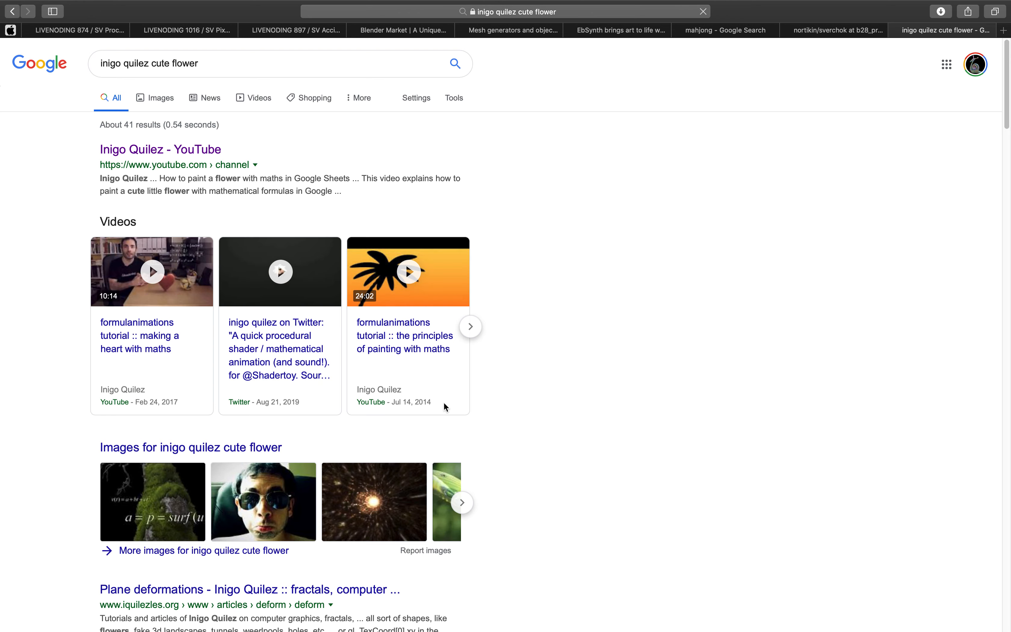
Step: Open the result "How to Code an Animated a Flower in a Spreadsheet" in a new tab and switch to it
scroll(217, 351, down, 3)
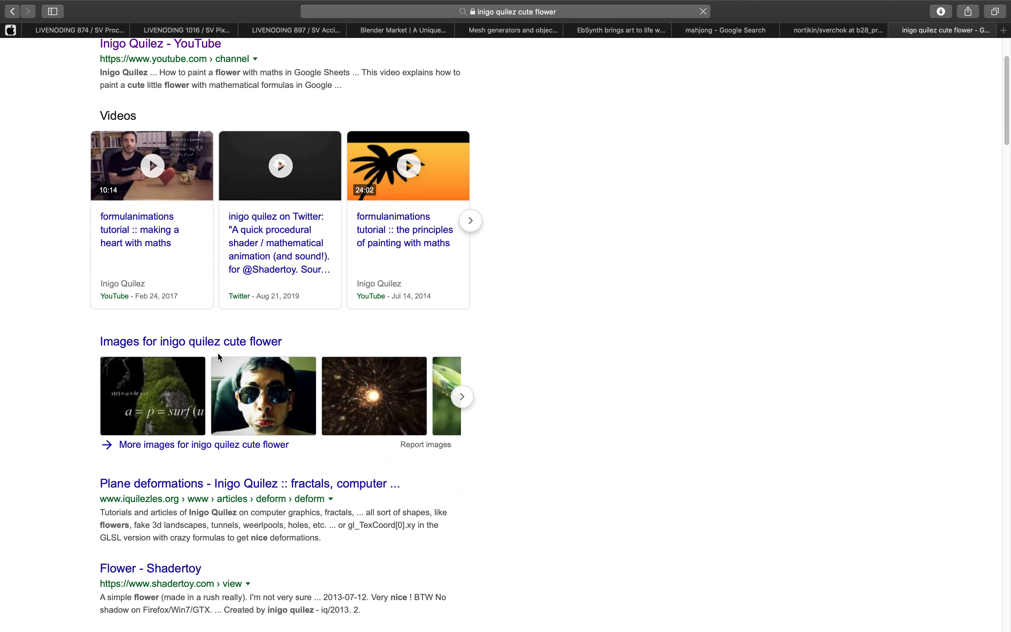
scroll(218, 354, down, 6)
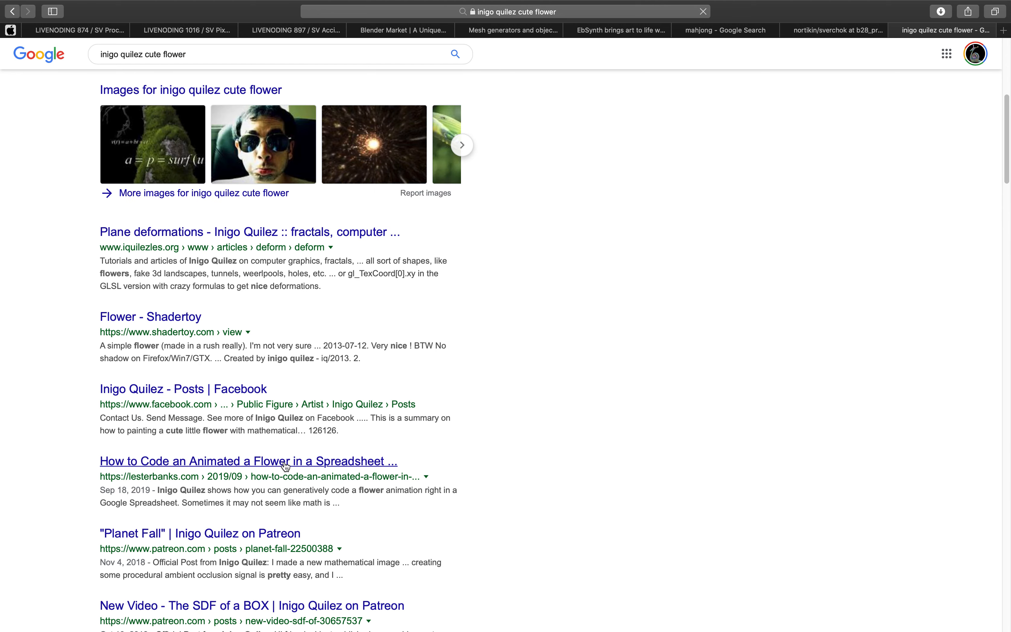
right_click(295, 463)
click(317, 468)
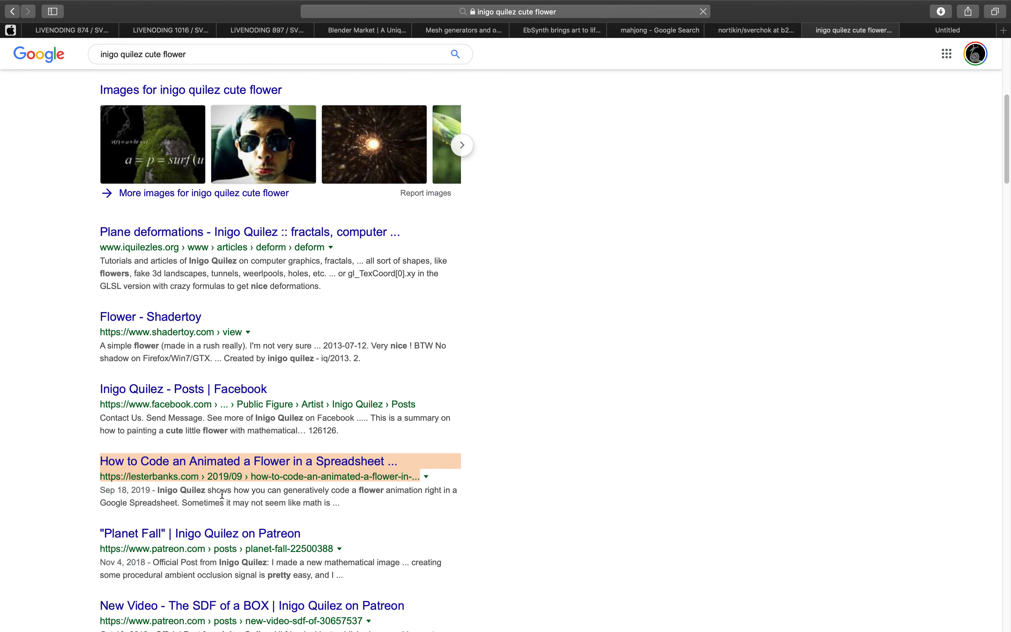
scroll(224, 491, down, 2)
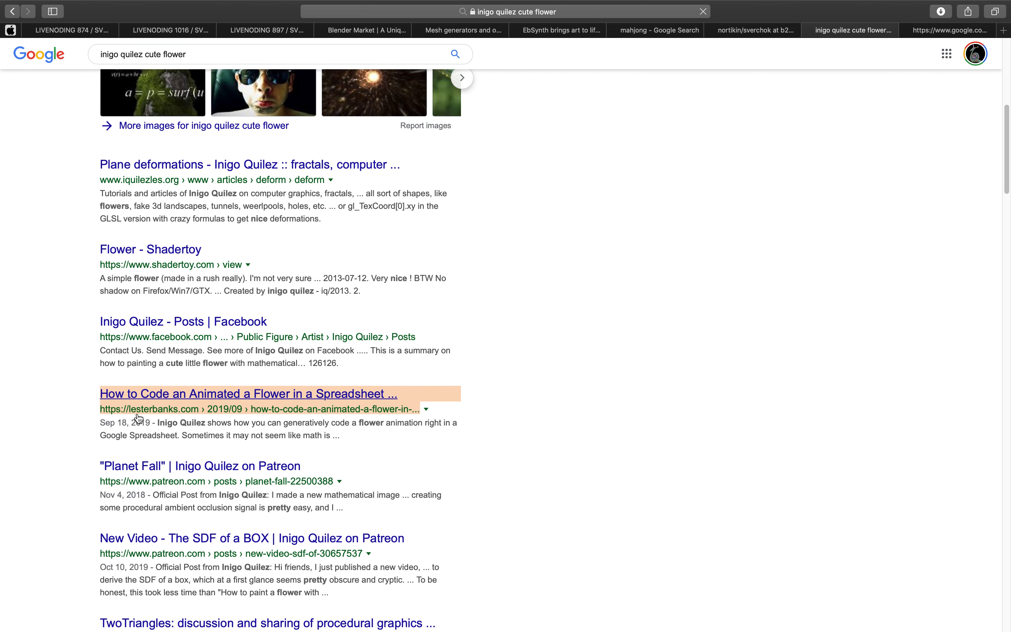
scroll(368, 354, up, 10)
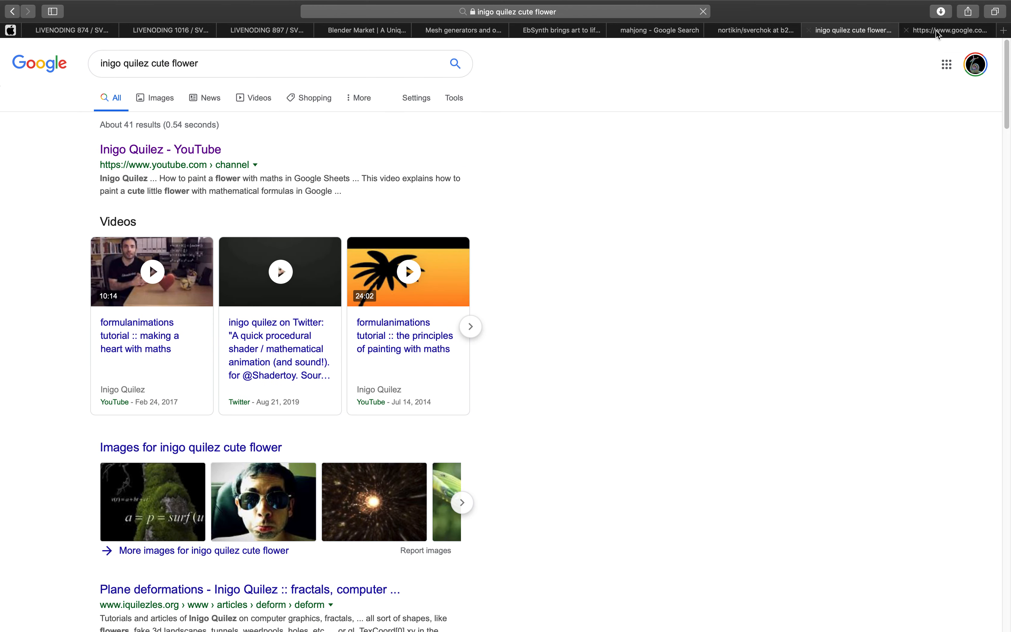
click(937, 33)
Step: Examine the distance and atan2 node branches in Blender, checking the article page in the browser in between
key(ctrl+Right)
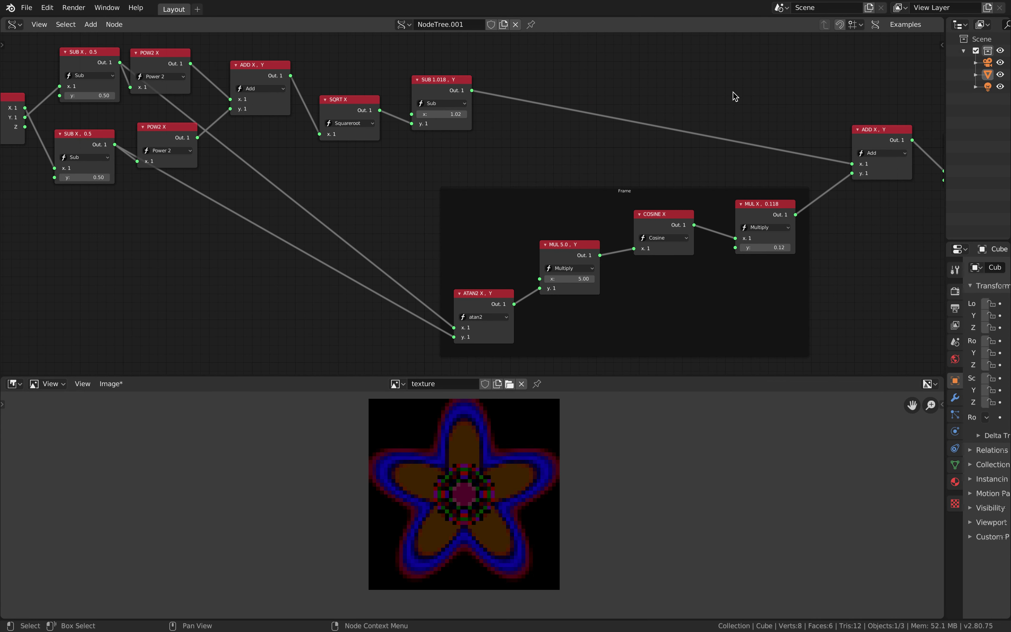
middle_drag(516, 150, 463, 169)
middle_drag(637, 148, 781, 135)
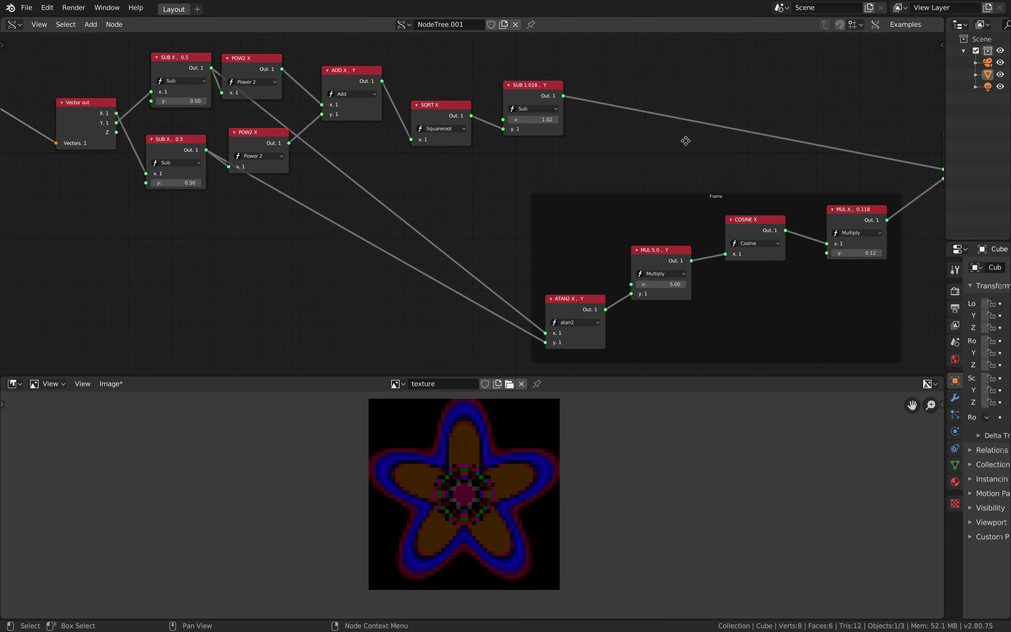
middle_drag(686, 140, 820, 127)
key(ctrl+Left)
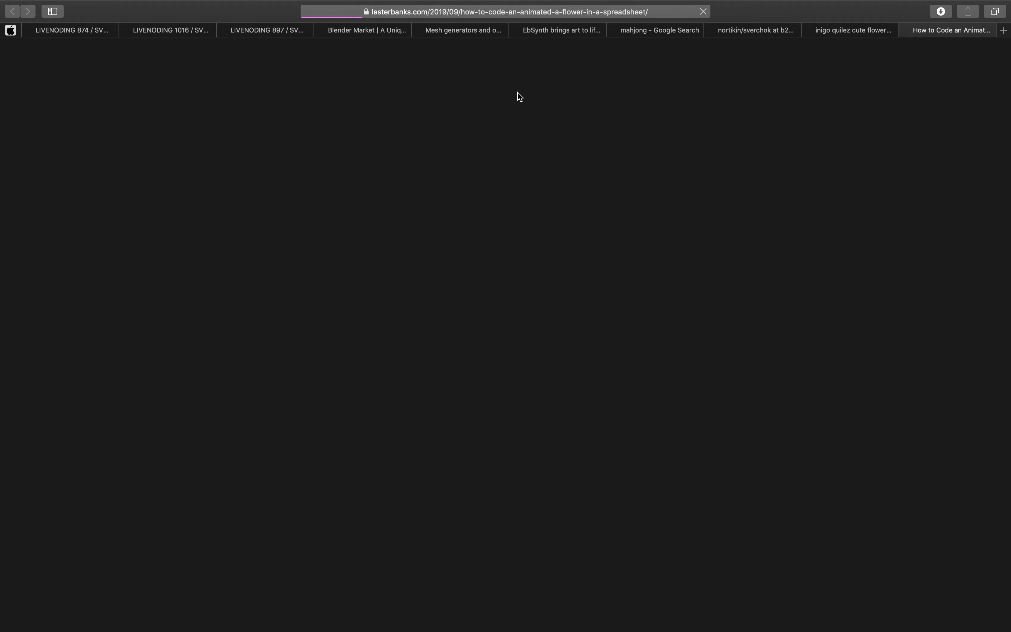
key(ctrl+Right)
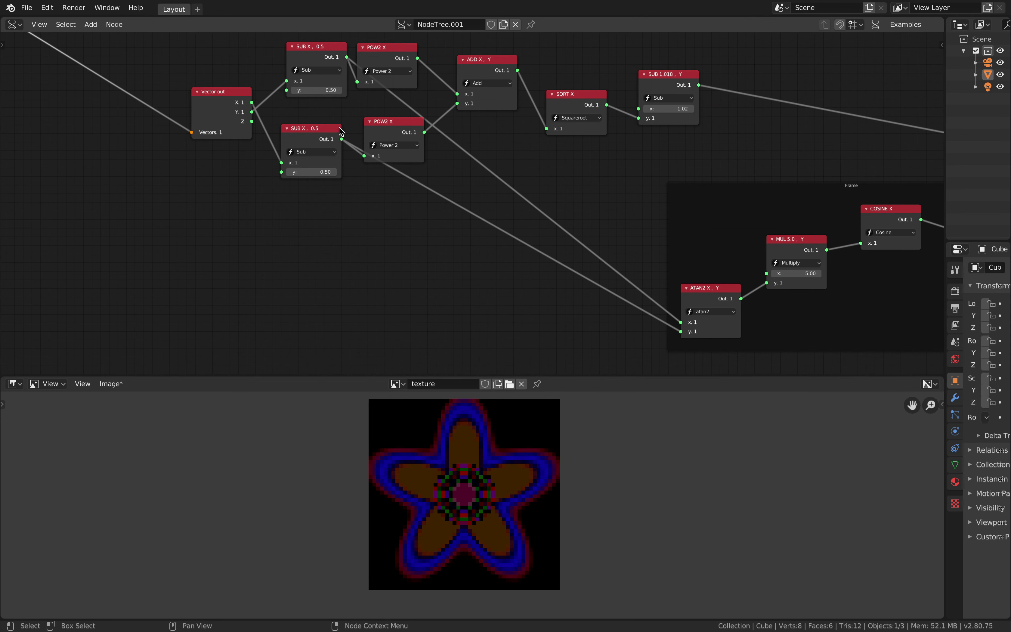
Step: Trace the node chain from the Plane node through the Map Range and Vector Noise nodes to the Texture viewer
middle_drag(271, 233, 583, 325)
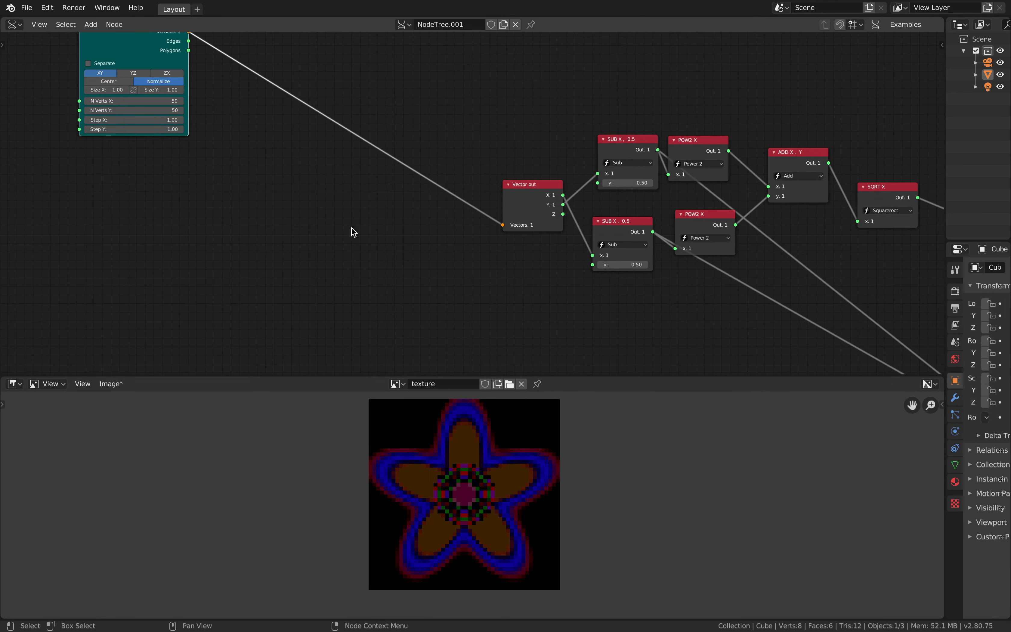
middle_drag(354, 227, 404, 272)
scroll(408, 273, down, 4)
middle_drag(661, 209, 305, 219)
middle_drag(655, 171, 404, 179)
middle_drag(517, 179, 329, 194)
middle_drag(575, 193, 227, 205)
middle_drag(337, 196, 212, 211)
scroll(488, 179, up, 5)
middle_drag(569, 151, 405, 161)
scroll(466, 108, up, 4)
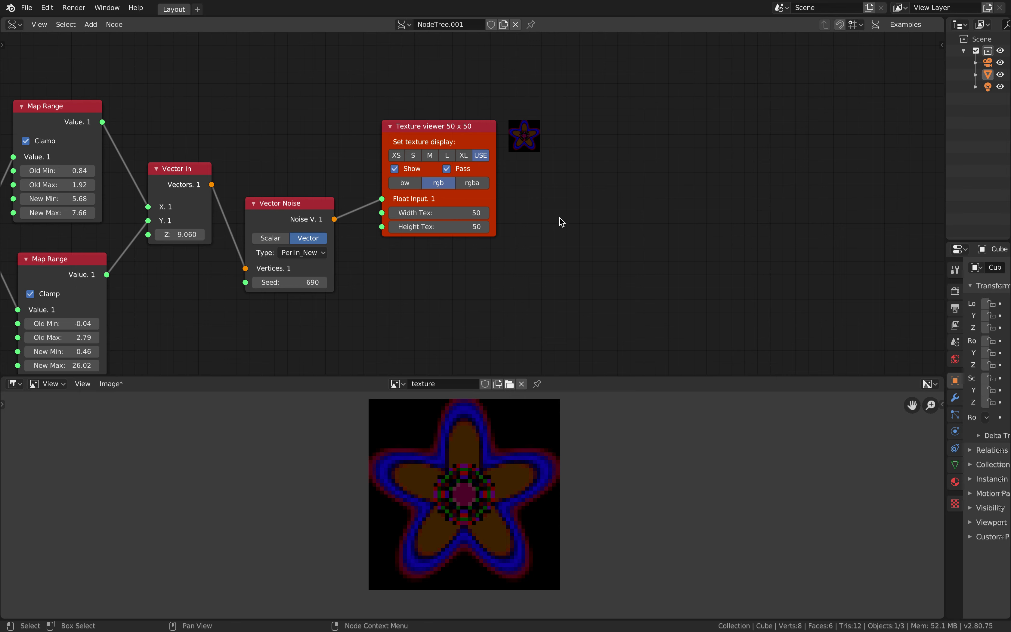
scroll(536, 200, up, 2)
scroll(449, 169, up, 1)
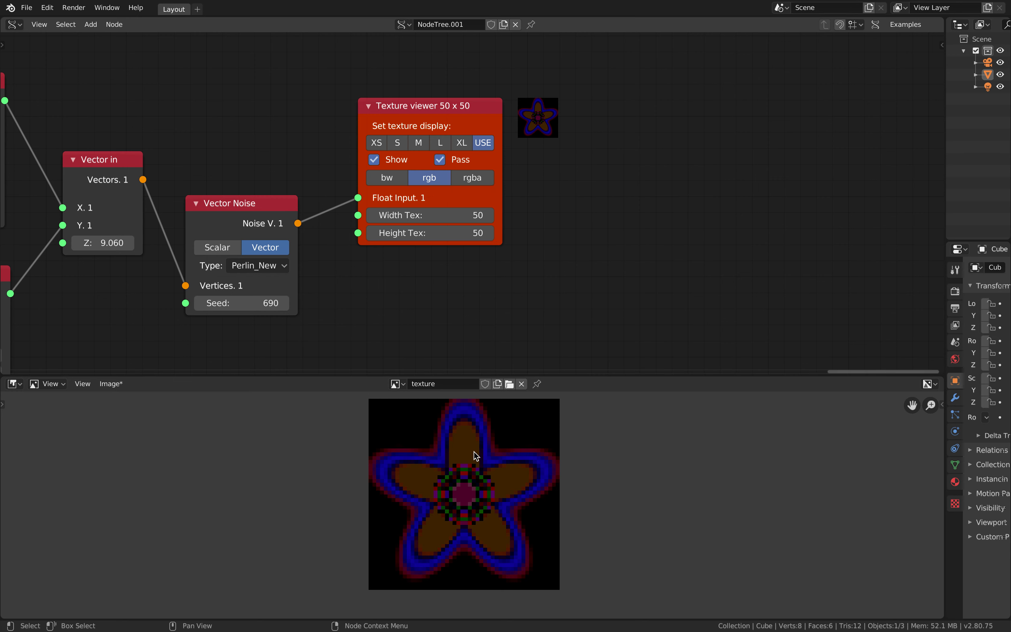
Step: Look through the editor types and the list of images available in the Image Editor, keeping "texture" displayed
click(13, 384)
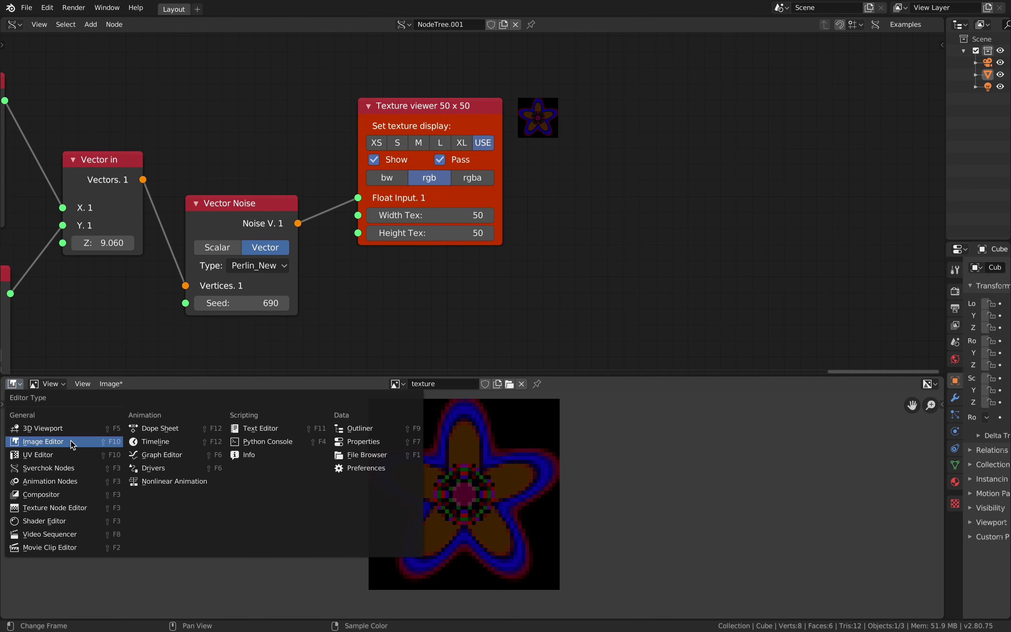
click(398, 384)
click(398, 385)
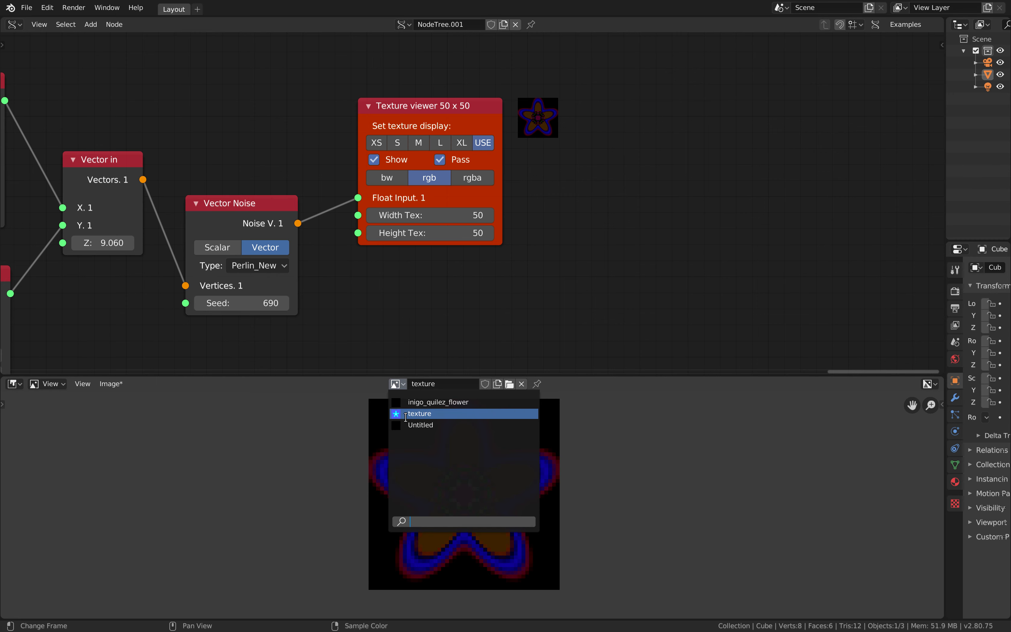
click(465, 273)
middle_drag(549, 275, 714, 286)
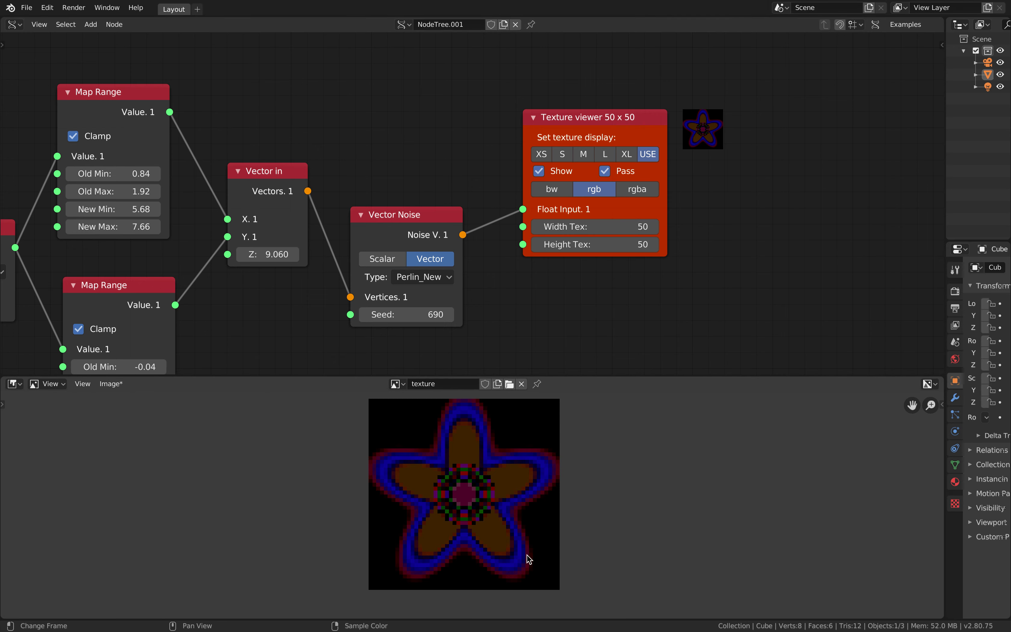
Step: Skim the article on coding an animated flower in a spreadsheet in the browser
middle_drag(535, 311, 732, 283)
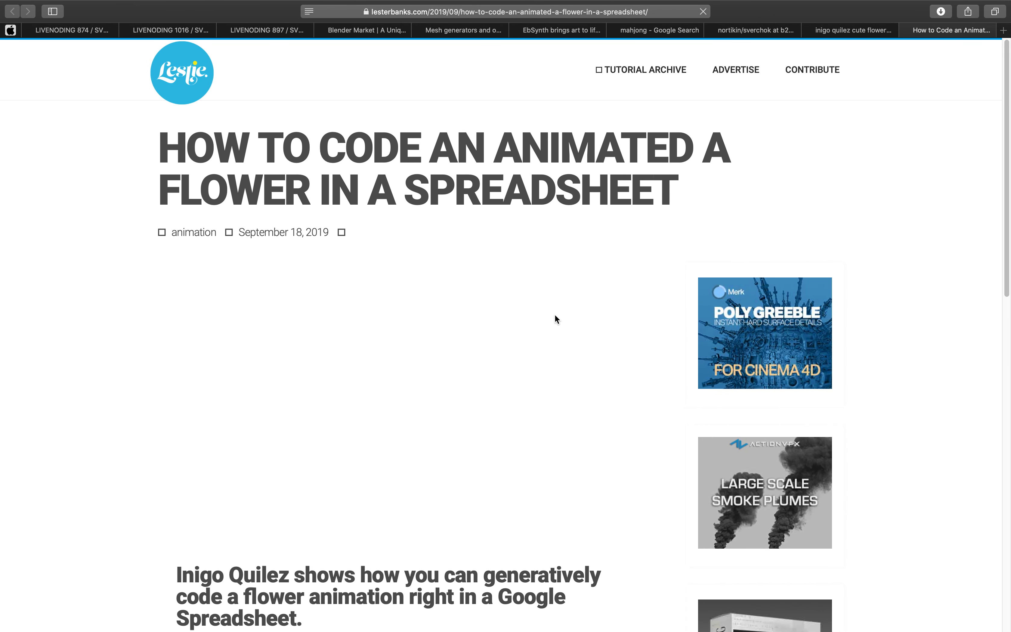
scroll(555, 329, down, 4)
scroll(560, 336, down, 10)
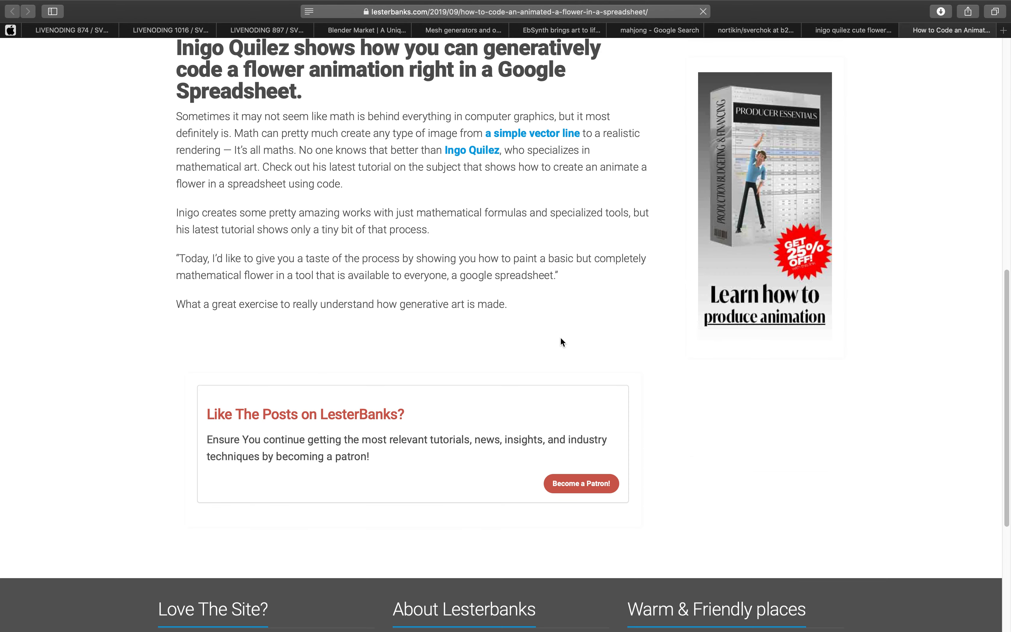
scroll(560, 333, up, 8)
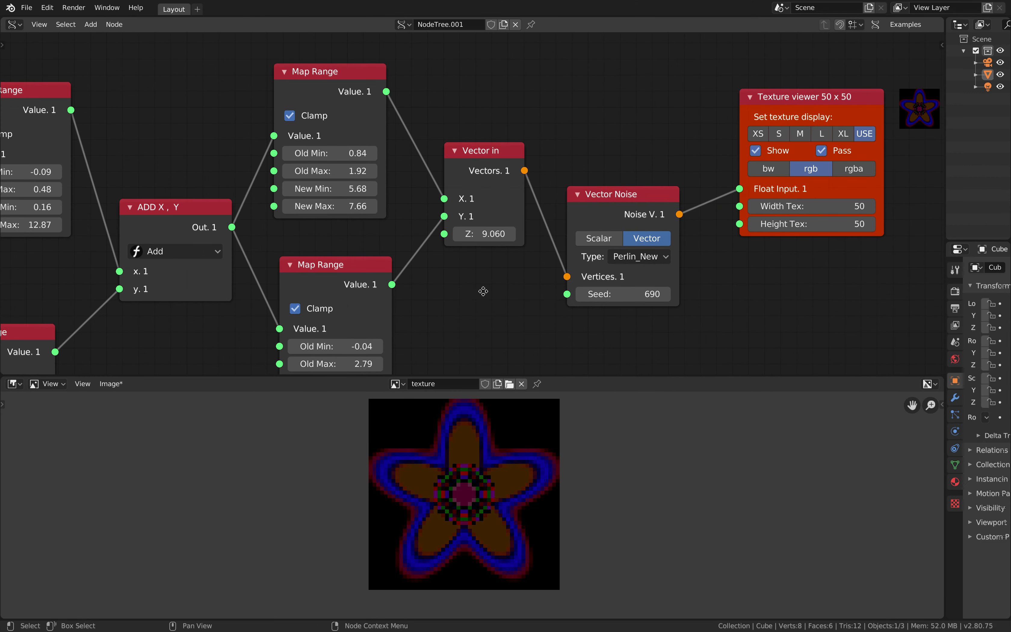
Step: Follow the Blender node chain back to the Plane MK2 node and show the texture's image properties in the Image Editor
middle_drag(85, 247, 323, 208)
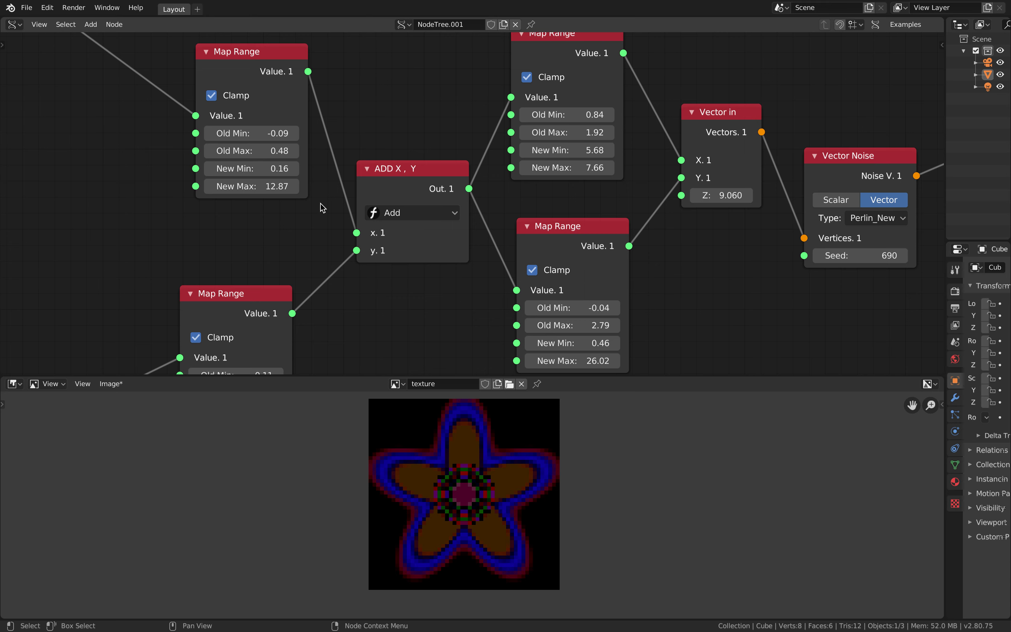
scroll(84, 226, down, 3)
mouse_move(38, 212)
middle_down()
mouse_move(276, 194)
mouse_move(717, 190)
middle_up()
mouse_move(226, 200)
middle_down()
mouse_move(592, 193)
mouse_move(588, 178)
middle_up()
middle_drag(184, 224, 387, 208)
middle_drag(282, 168, 539, 210)
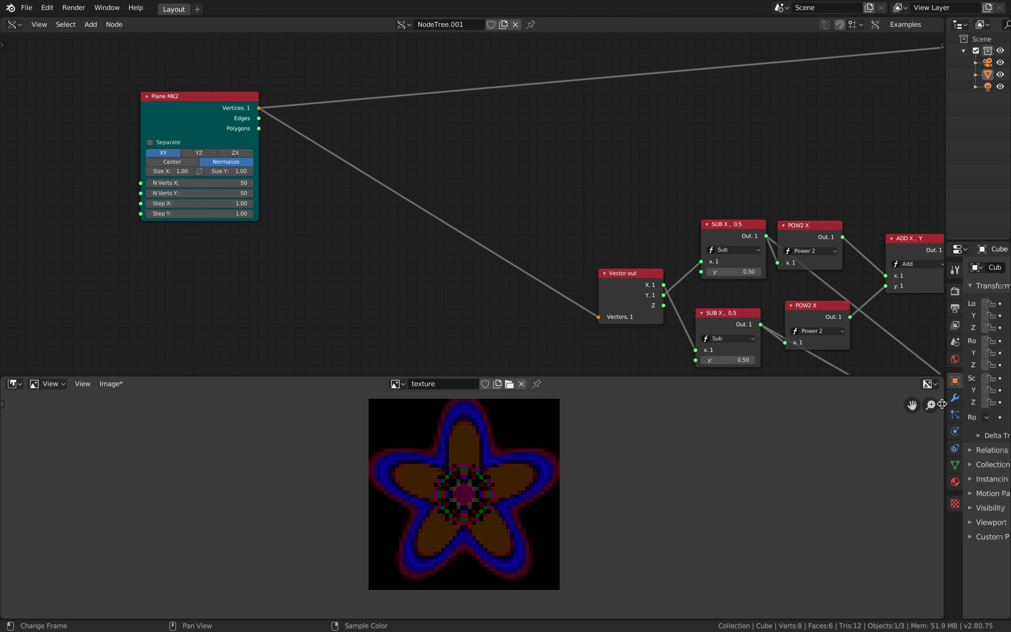
drag(943, 404, 895, 435)
click(938, 439)
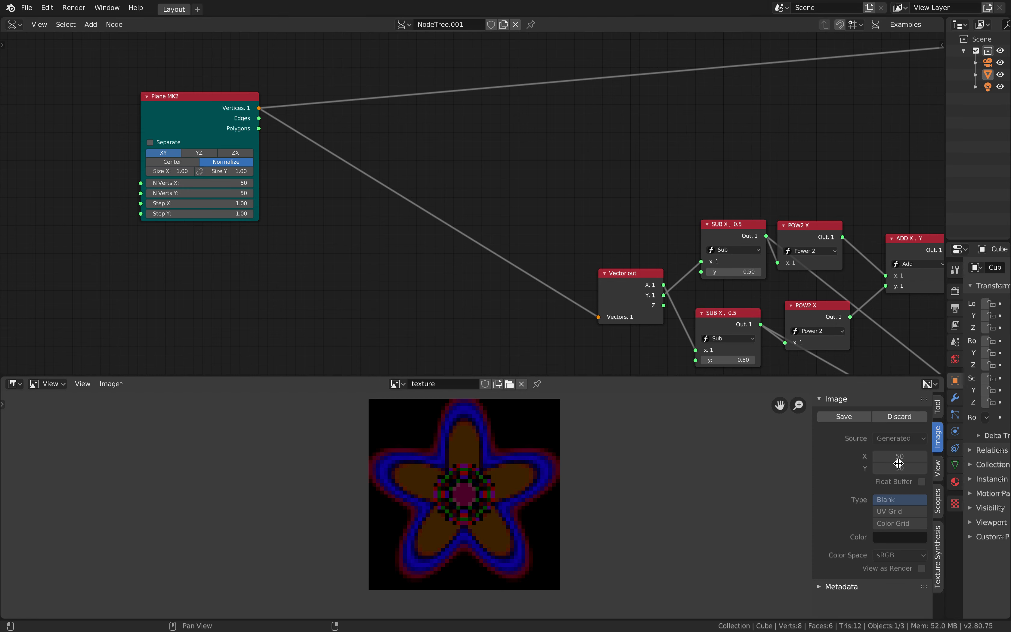
Step: Inspect the Plane MK2 node's settings and shift the node slightly to the left
middle_drag(353, 106, 473, 139)
scroll(318, 127, up, 2)
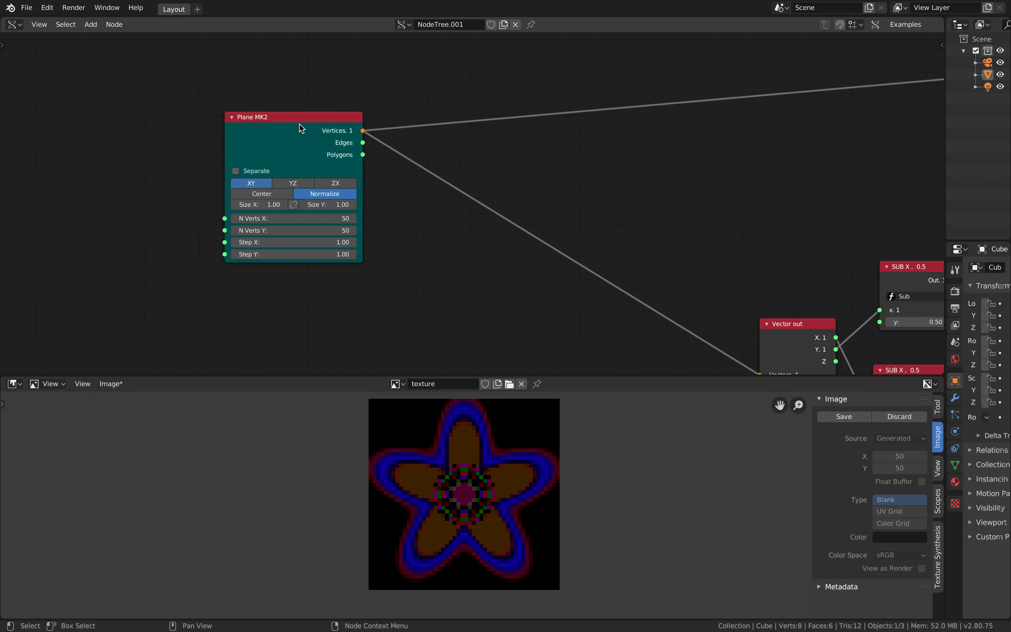
click(287, 118)
scroll(311, 123, down, 3)
middle_drag(457, 112, 498, 92)
scroll(388, 96, up, 2)
scroll(387, 97, up, 2)
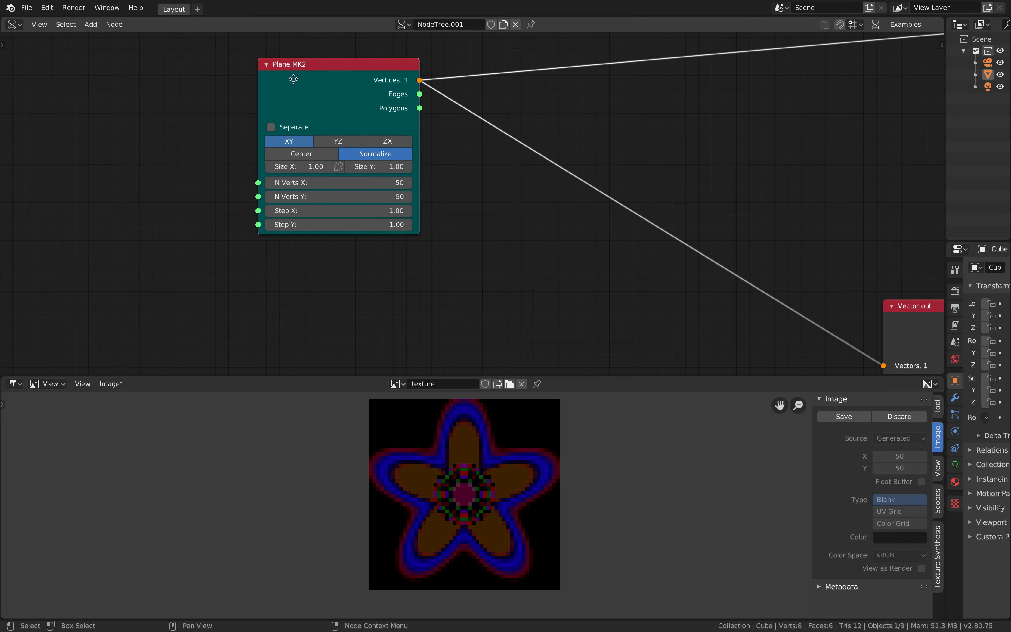
drag(294, 79, 274, 84)
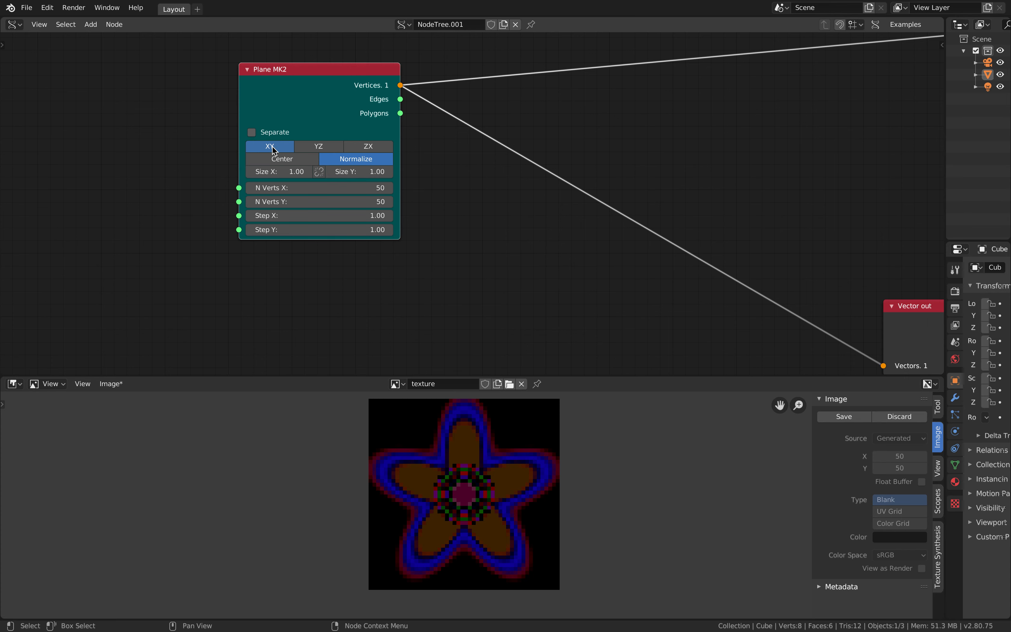
Step: Move the lower Vector out node away from the SUB nodes, closer to the Plane MK2 node
middle_drag(477, 253, 372, 246)
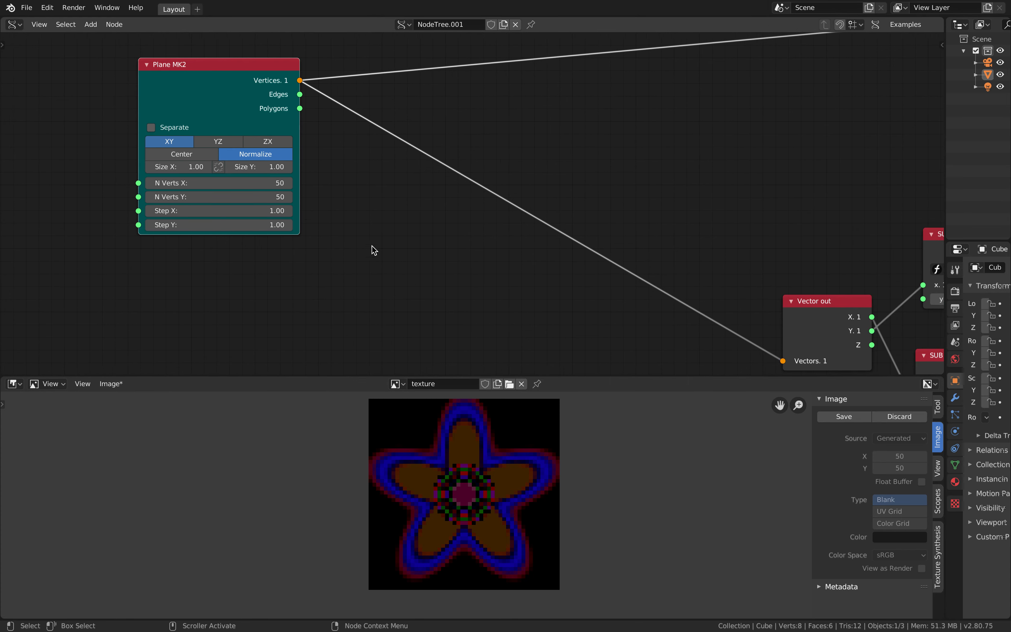
scroll(393, 226, down, 3)
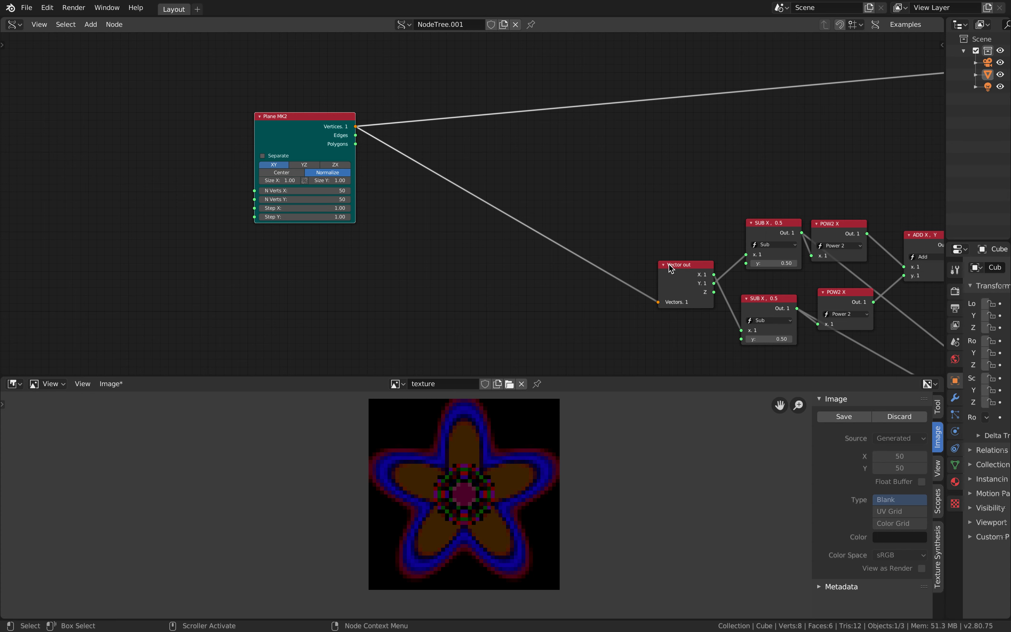
drag(633, 255, 621, 253)
middle_drag(627, 248, 476, 228)
drag(480, 228, 319, 137)
middle_drag(446, 157, 318, 201)
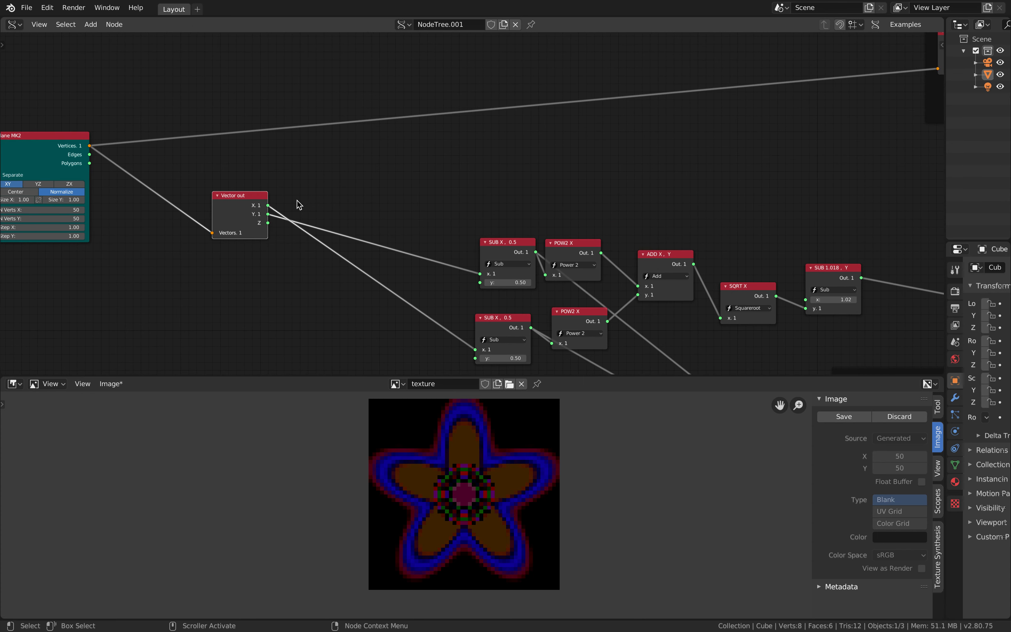
scroll(514, 183, down, 1)
scroll(514, 183, down, 1)
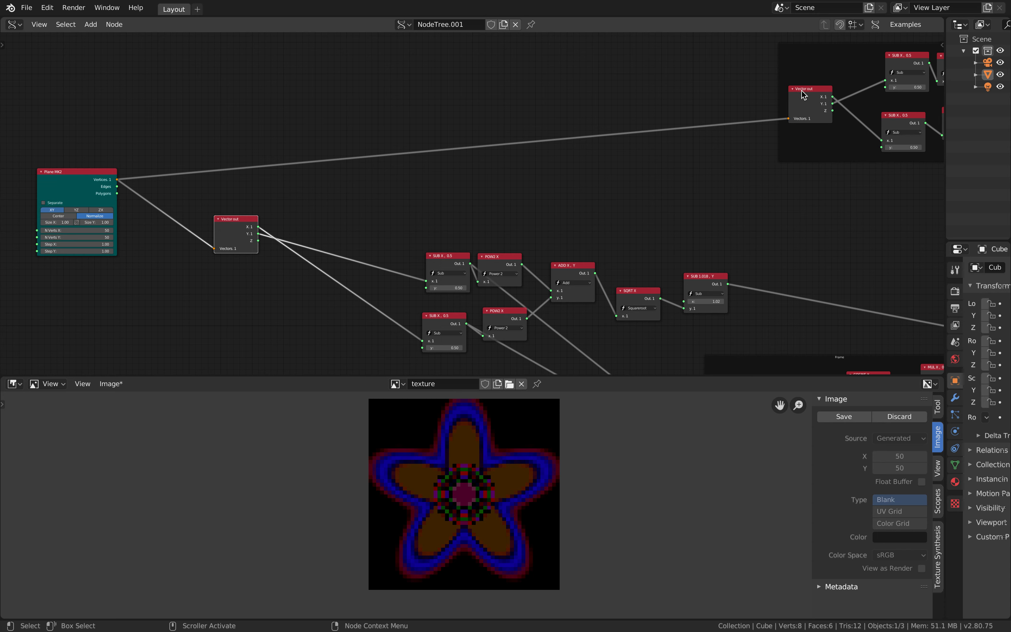
Step: Move the framed Vector out node toward the Plane MK2 node and place the lower Vector out node just before its SUB nodes
drag(807, 88, 451, 100)
drag(243, 219, 429, 322)
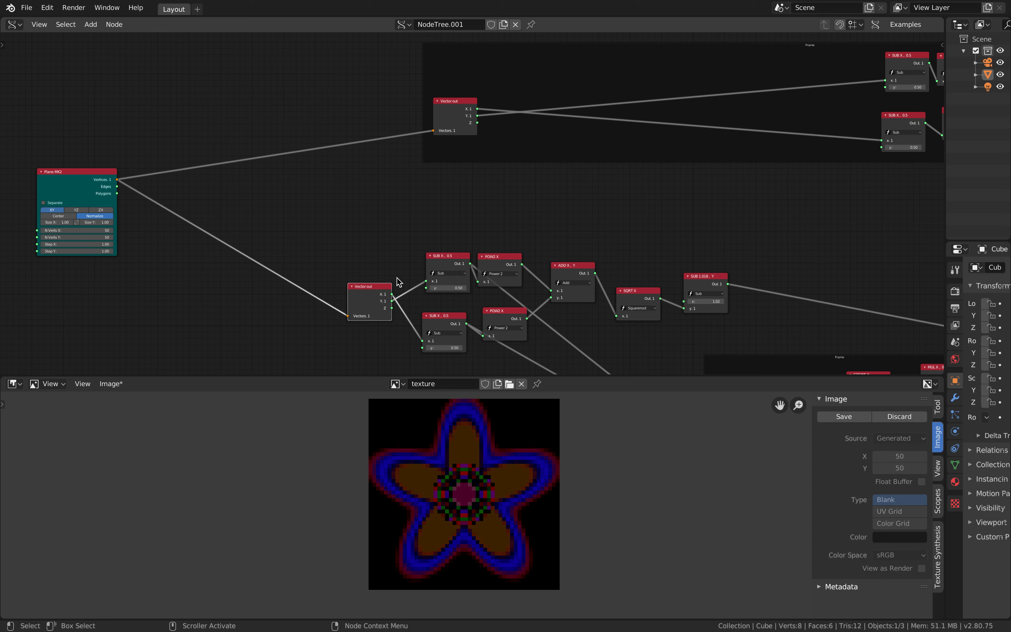
middle_drag(423, 222, 480, 152)
scroll(433, 243, up, 3)
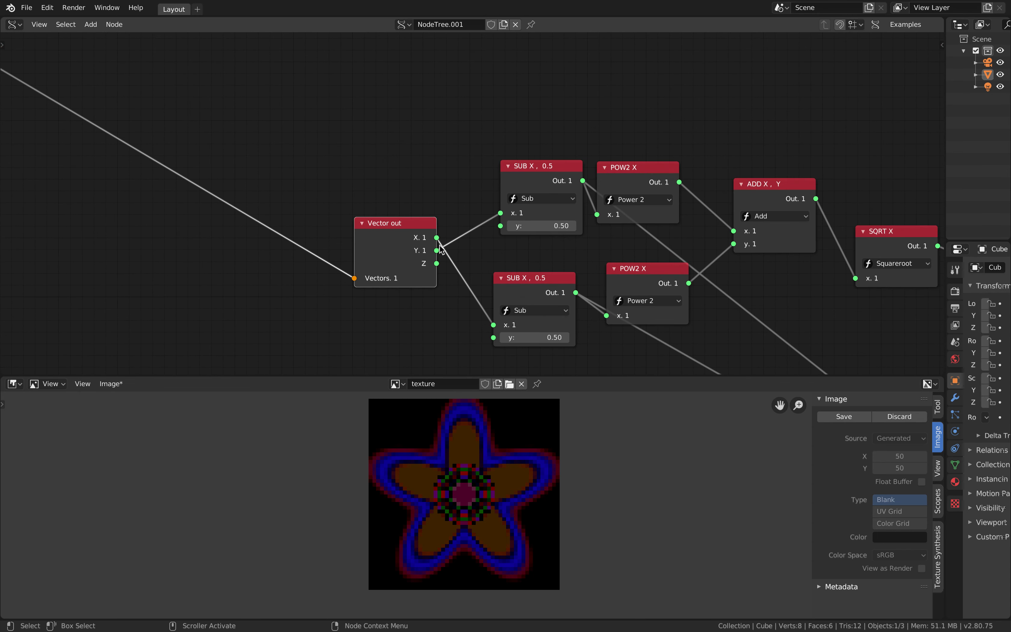
Step: Spread the lower Vector out node and its two SUB X, 0.5 nodes slightly apart
scroll(446, 191, down, 2)
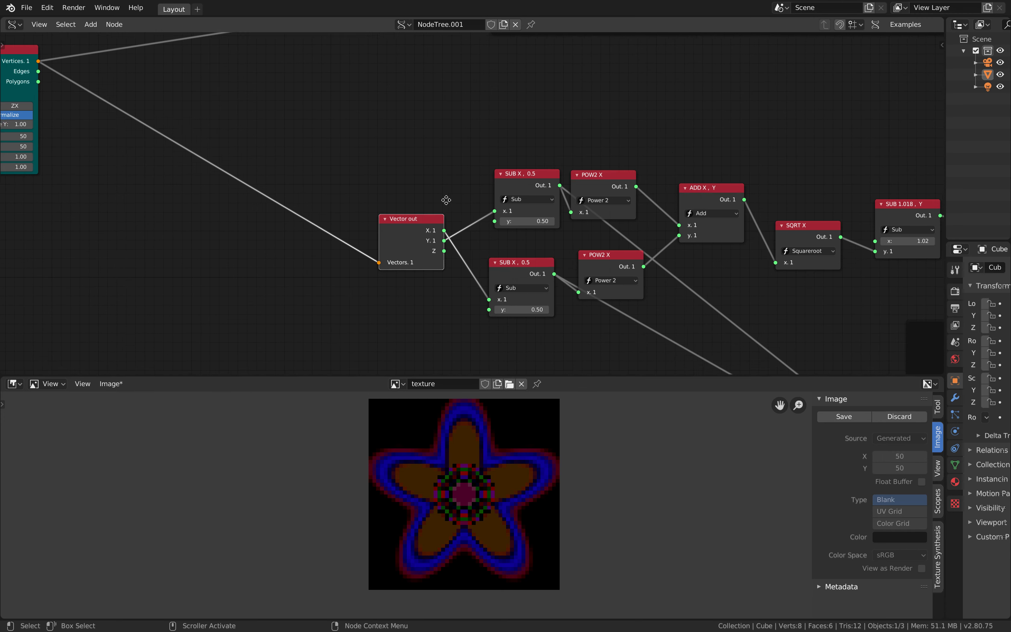
middle_drag(381, 182, 518, 196)
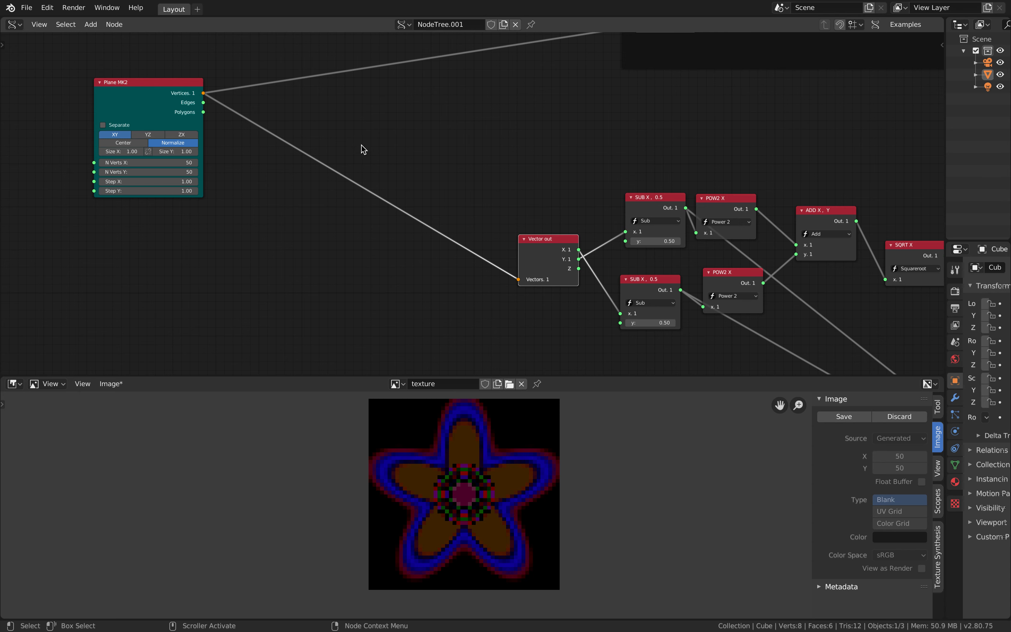
middle_drag(501, 124, 402, 130)
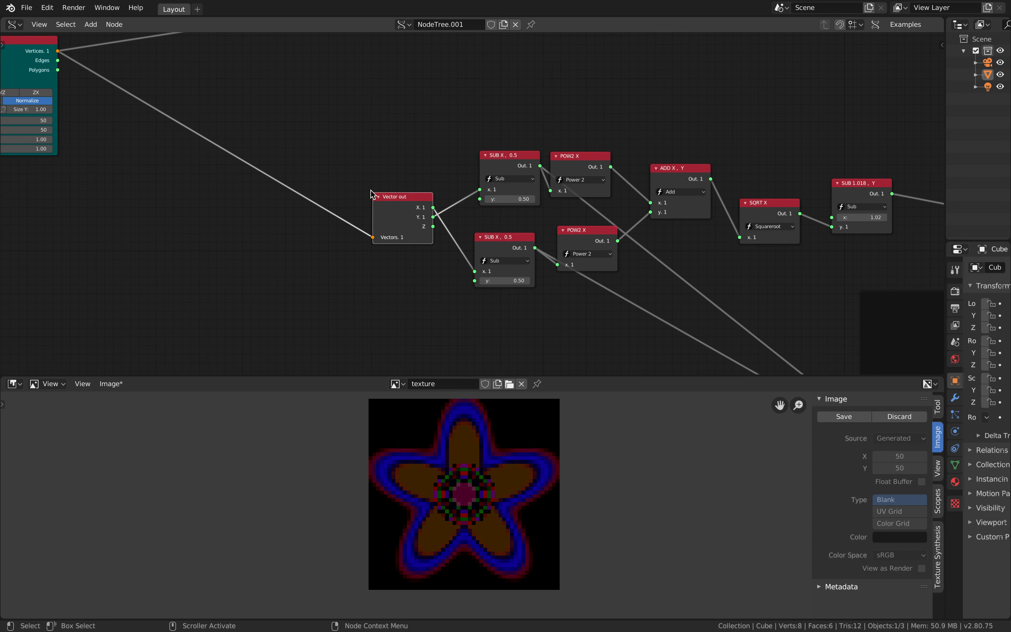
drag(500, 161, 485, 151)
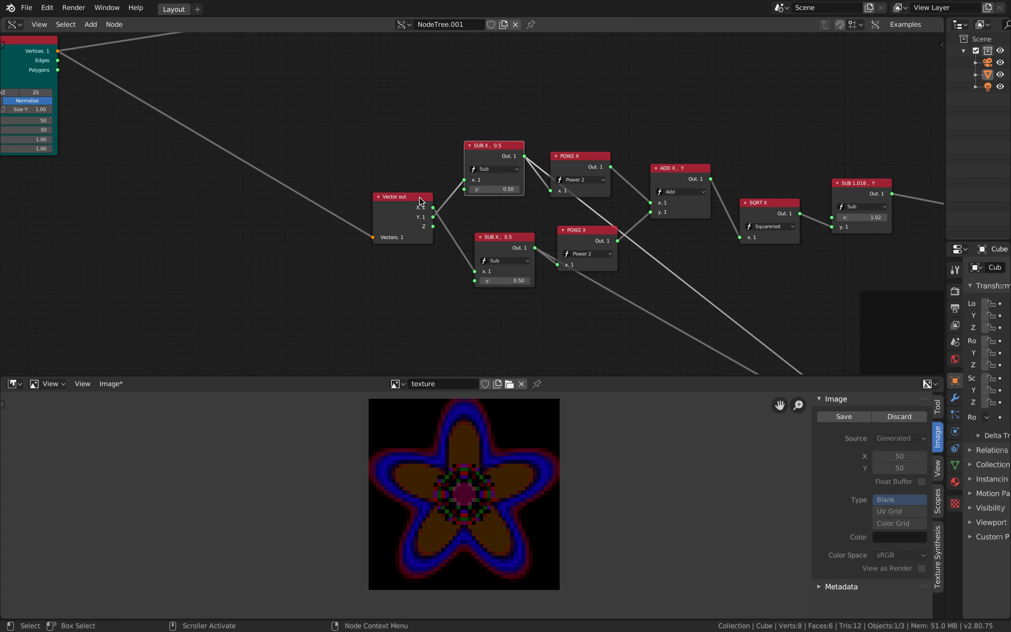
drag(419, 197, 392, 197)
scroll(498, 240, up, 2)
drag(498, 240, 487, 239)
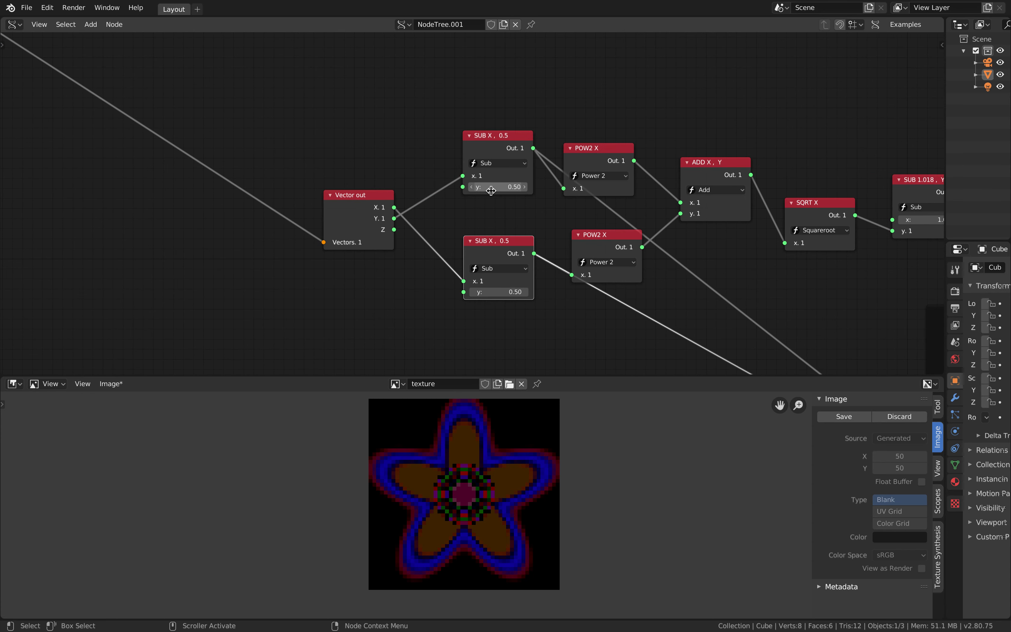
Step: Try other y values on the two SUB X nodes after Vector out, resetting each to 0.5
mouse_move(499, 187)
mouse_down()
mouse_move(481, 186)
mouse_move(513, 187)
mouse_move(495, 187)
mouse_up()
click(506, 187)
text(.5)
key(Return)
mouse_move(506, 292)
mouse_down()
mouse_move(518, 292)
mouse_move(504, 292)
mouse_up()
click(503, 290)
text(.5)
key(Return)
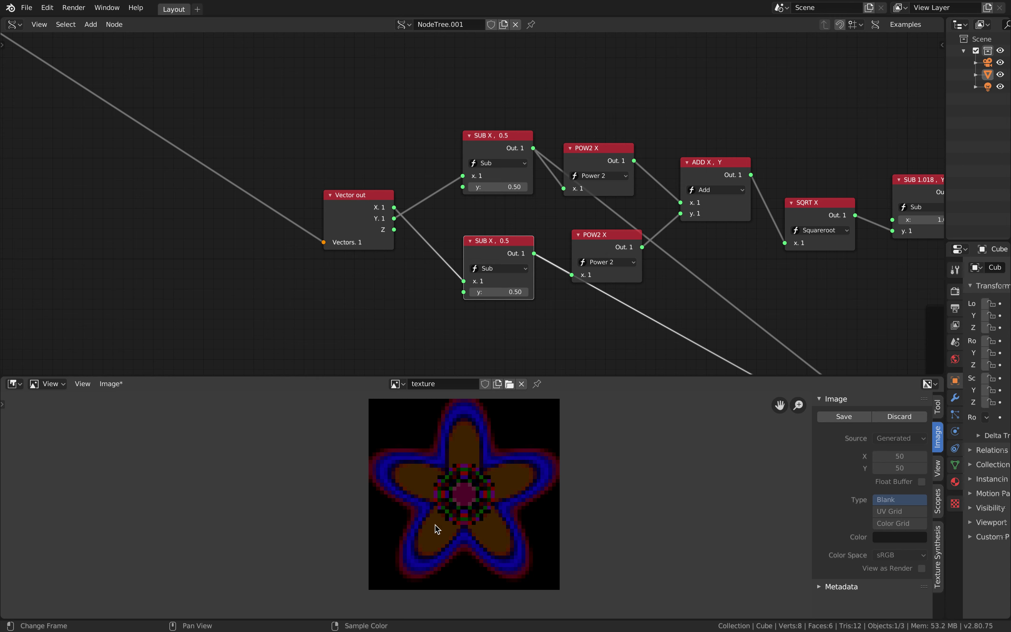
Step: Rearrange the lower SUB node, both POW2 nodes and the ADD node to spread out the distance branch
middle_drag(431, 313, 369, 319)
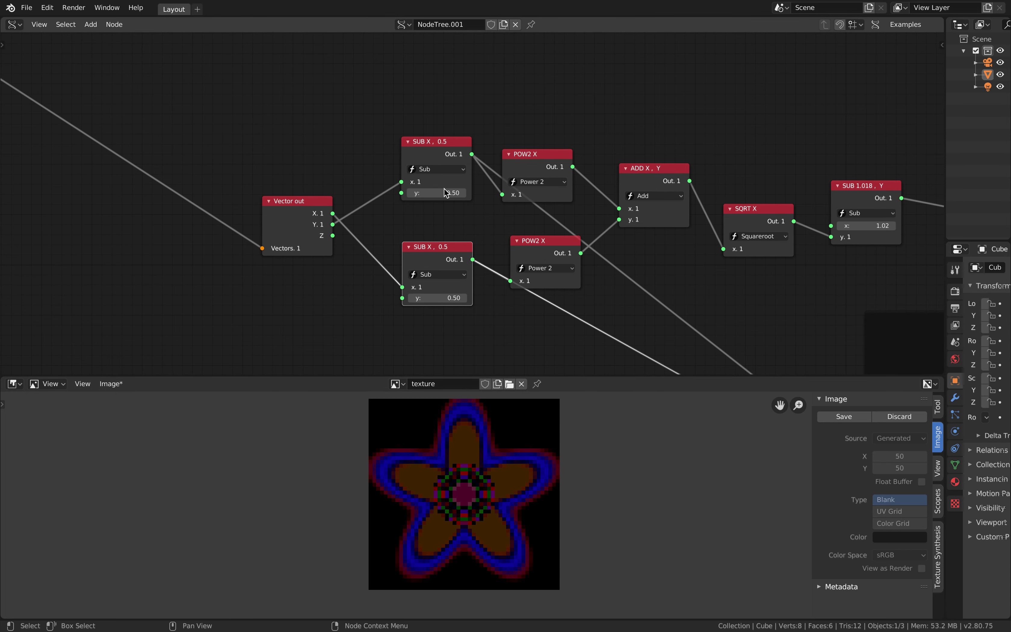
drag(539, 194, 535, 129)
drag(538, 245, 529, 233)
drag(452, 250, 438, 281)
drag(517, 239, 496, 250)
drag(527, 99, 523, 92)
middle_drag(611, 127, 452, 109)
drag(497, 151, 478, 133)
drag(362, 221, 371, 223)
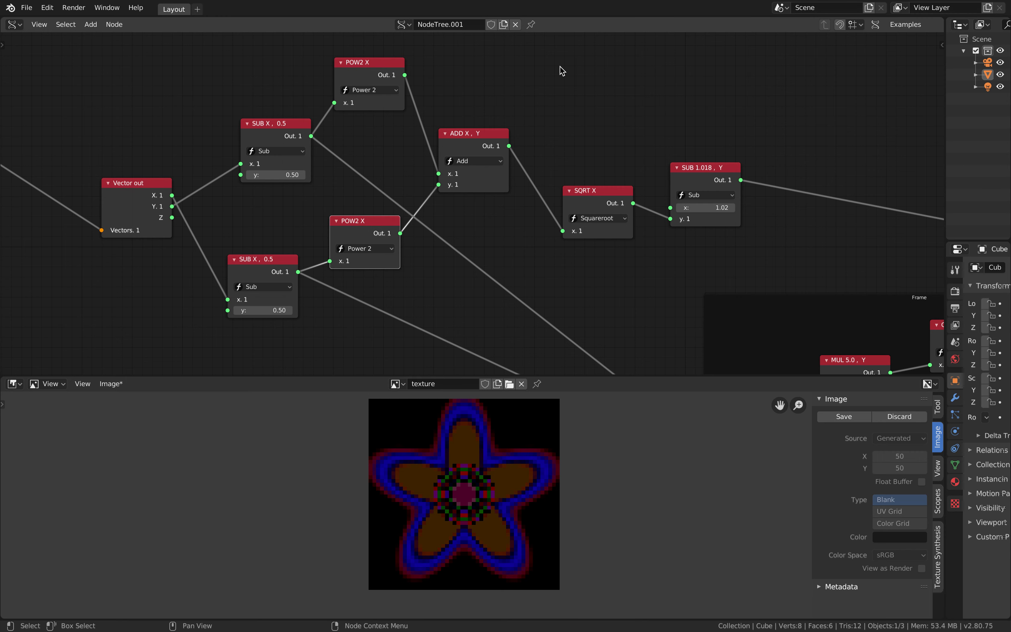
Step: Draw a circle annotation above the SQRT X node and nudge that node upward
middle_drag(524, 96, 518, 101)
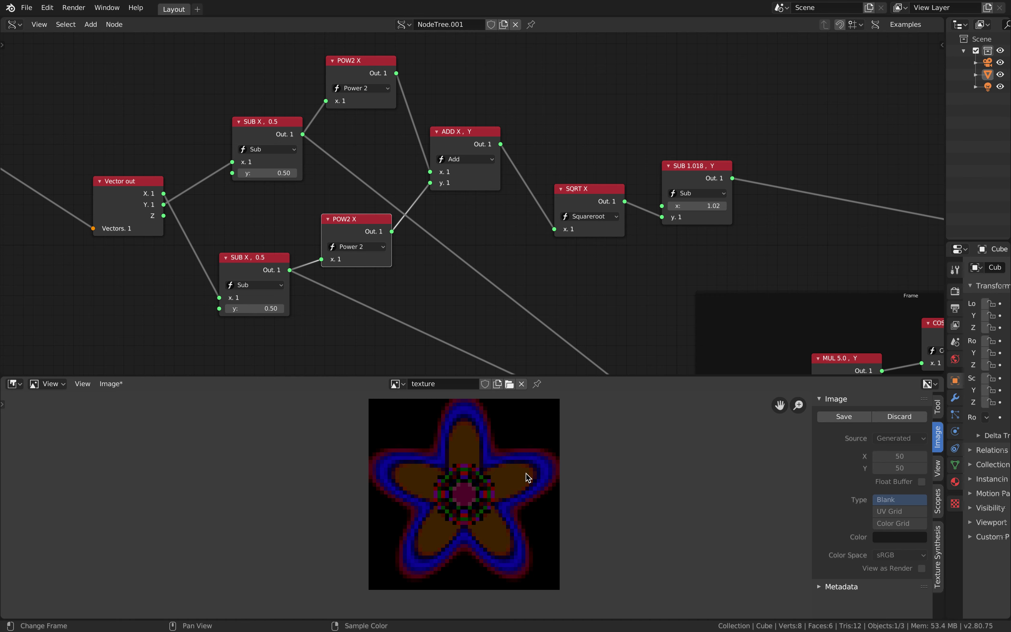
middle_drag(476, 247, 465, 258)
middle_drag(549, 142, 467, 183)
ctrl+right_drag(488, 117, 486, 129)
drag(494, 165, 492, 132)
drag(493, 245, 487, 225)
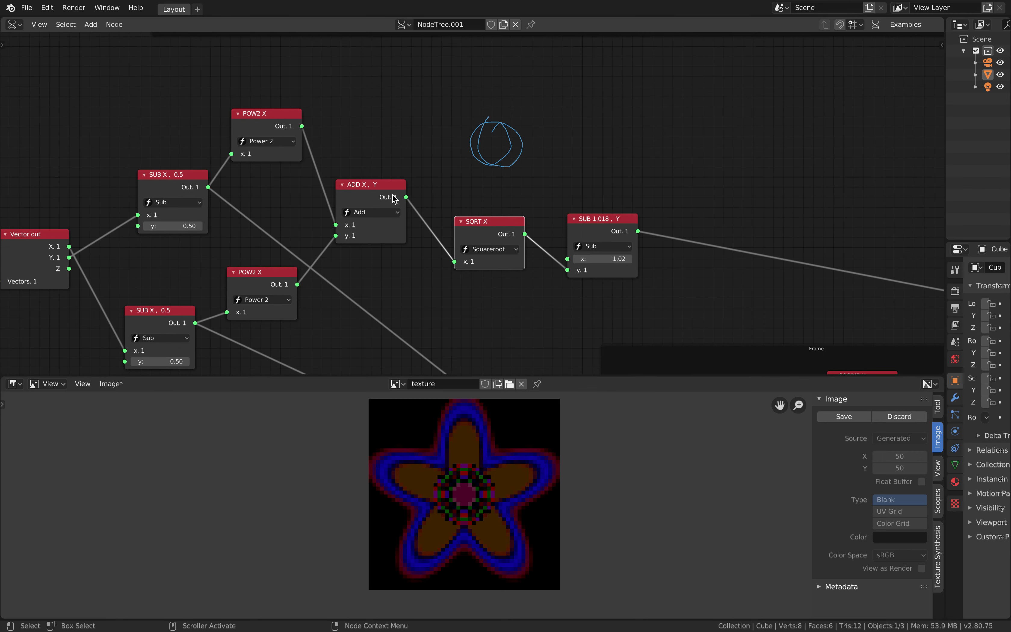
drag(392, 196, 395, 196)
Step: Handwrite the annotation √(x² + y²) beside the sketched circle
middle_drag(474, 122, 370, 155)
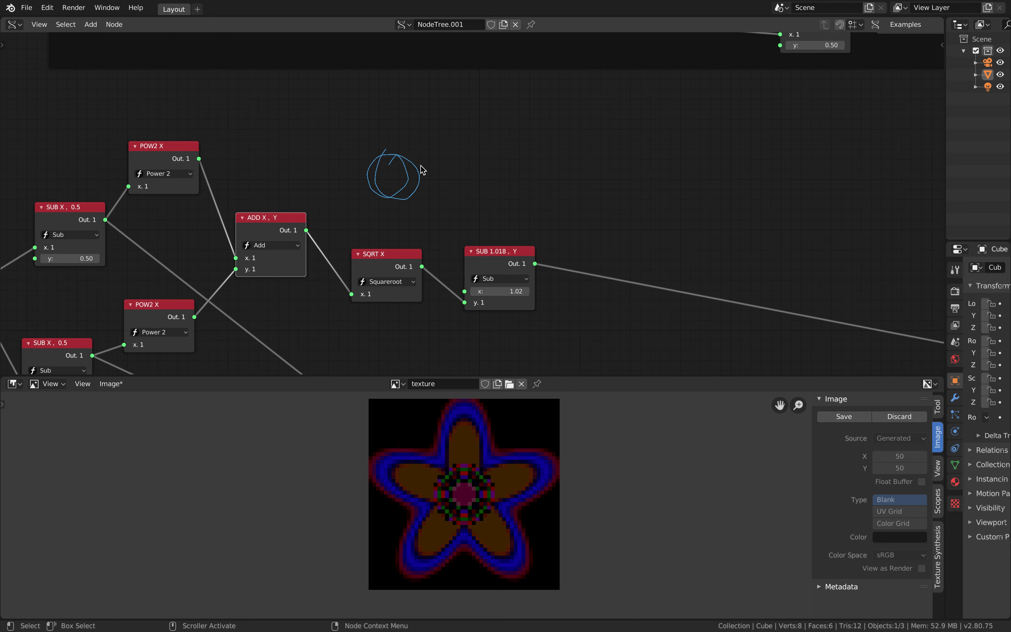
mouse_move(480, 158)
mouse_down()
mouse_move(498, 171)
mouse_move(482, 174)
mouse_up()
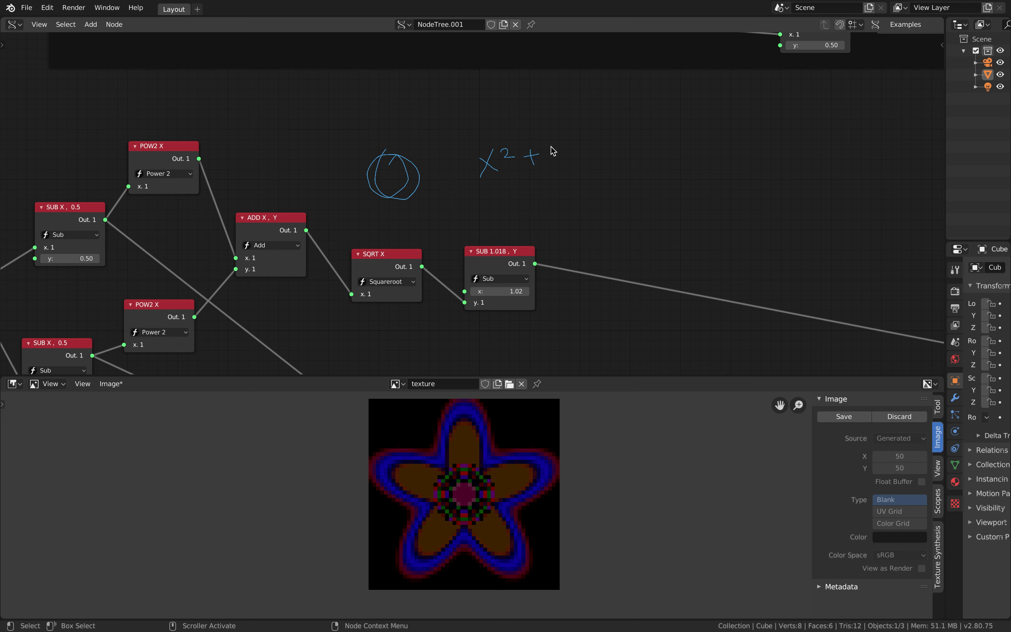
drag(564, 136, 577, 136)
mouse_move(523, 126)
mouse_down()
mouse_move(580, 115)
mouse_move(587, 137)
mouse_up()
middle_drag(515, 215, 488, 141)
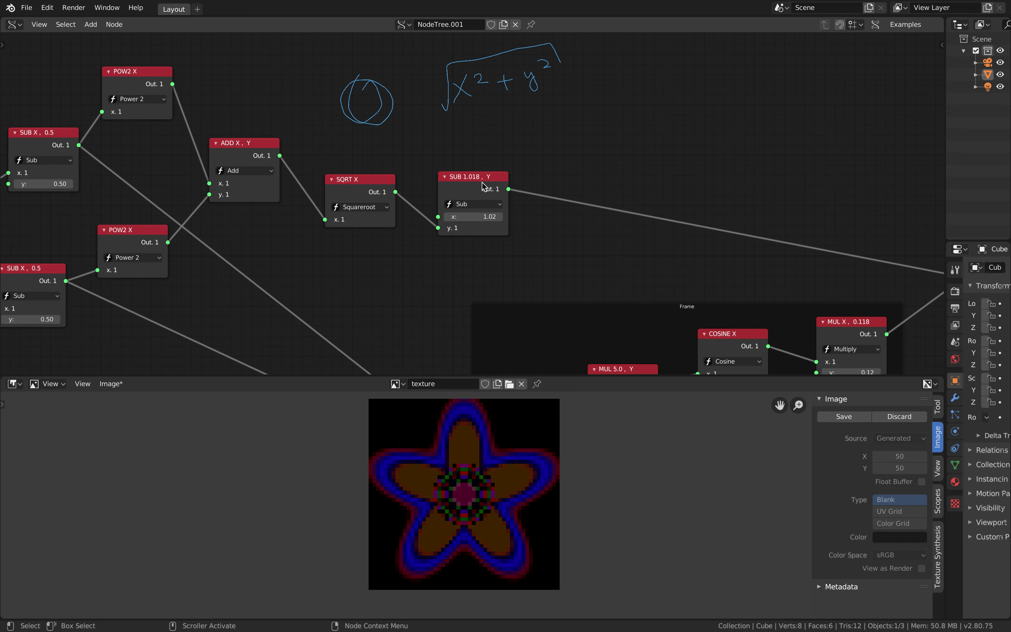
Step: Set the x value of the SUB node after SQRT X to 1.03 and move the node farther from SQRT X
mouse_move(495, 216)
mouse_down()
mouse_move(508, 216)
mouse_move(477, 216)
mouse_move(500, 216)
mouse_up()
middle_drag(443, 251, 318, 179)
drag(361, 110, 475, 98)
middle_drag(529, 141, 461, 146)
middle_drag(462, 195, 419, 178)
mouse_move(364, 120)
mouse_down()
mouse_move(378, 120)
mouse_move(354, 119)
mouse_move(362, 120)
mouse_up()
Step: Rearrange the ATAN2, MUL 5.0 and MUL X nodes inside the cosine frame
middle_drag(480, 84, 524, 2)
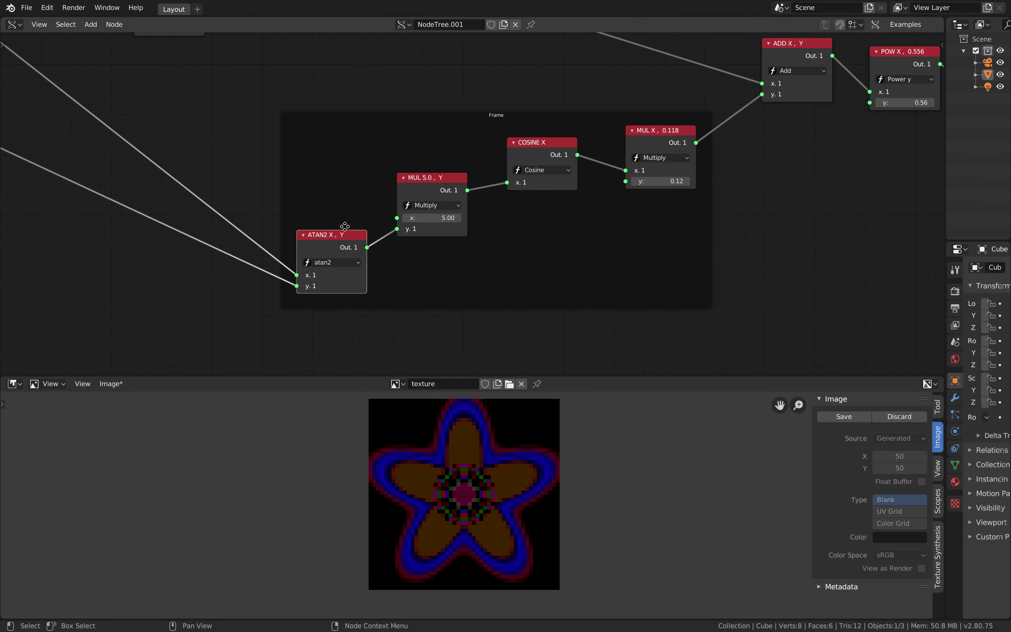
drag(342, 231, 359, 211)
drag(430, 177, 436, 178)
drag(354, 216, 342, 211)
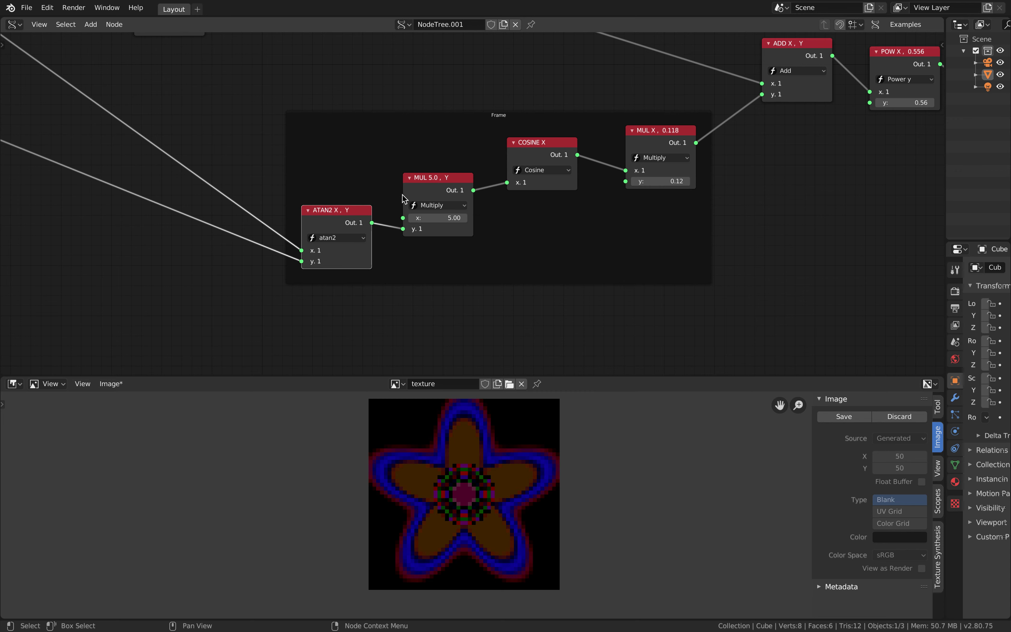
drag(434, 189, 432, 165)
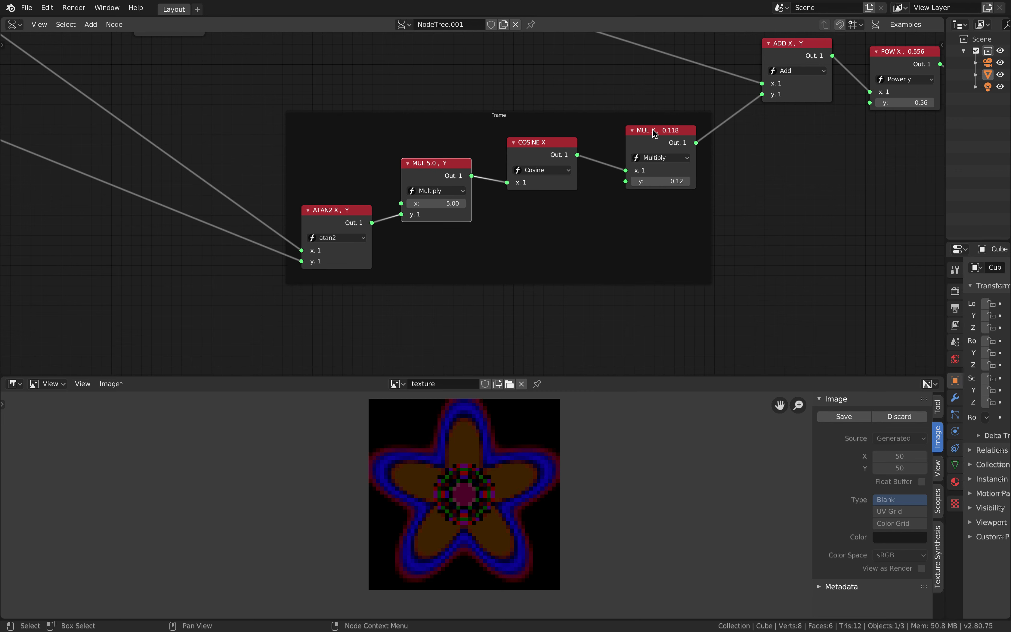
drag(654, 133, 647, 133)
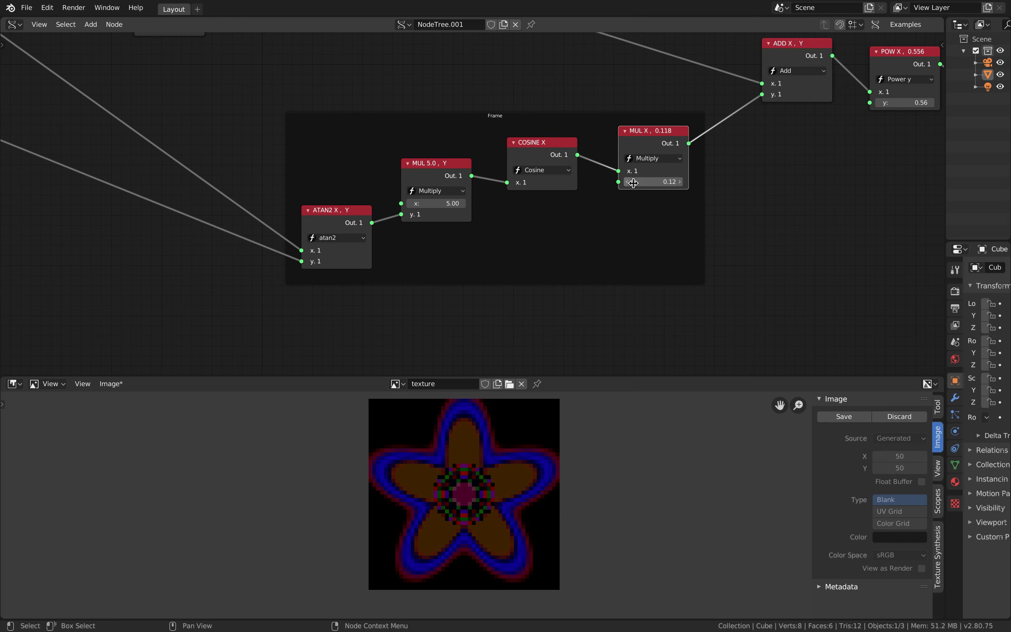
Step: Lower the MUL X node's y value to 0.106, and try another MUL 5.0 x value before resetting it to 5
drag(654, 182, 643, 182)
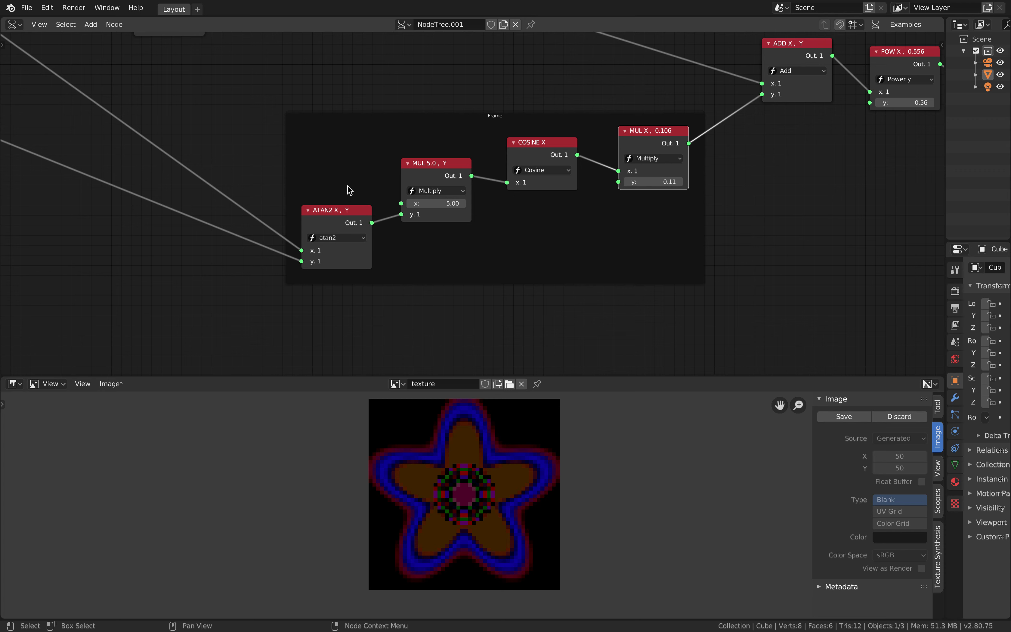
drag(437, 207, 464, 207)
click(438, 204)
text(5)
key(Return)
Step: Move the ADD node after the cosine frame upward and place the SUB 1.03 node above the frame, closer to it
middle_drag(676, 97, 468, 174)
drag(589, 122, 588, 104)
middle_drag(469, 118, 649, 130)
middle_drag(412, 94, 355, 90)
drag(334, 64, 477, 84)
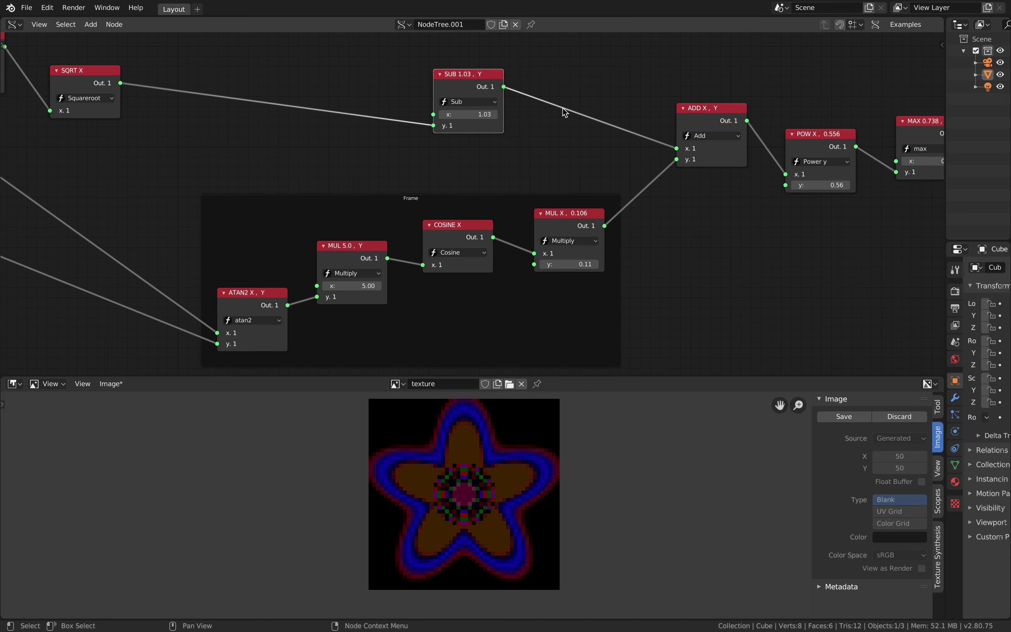
Step: Set the y value of the MUL X node after COSINE X to 0.082
middle_drag(604, 253, 409, 245)
mouse_move(382, 261)
mouse_down()
mouse_move(403, 262)
mouse_move(348, 261)
mouse_move(380, 259)
mouse_move(367, 259)
mouse_up()
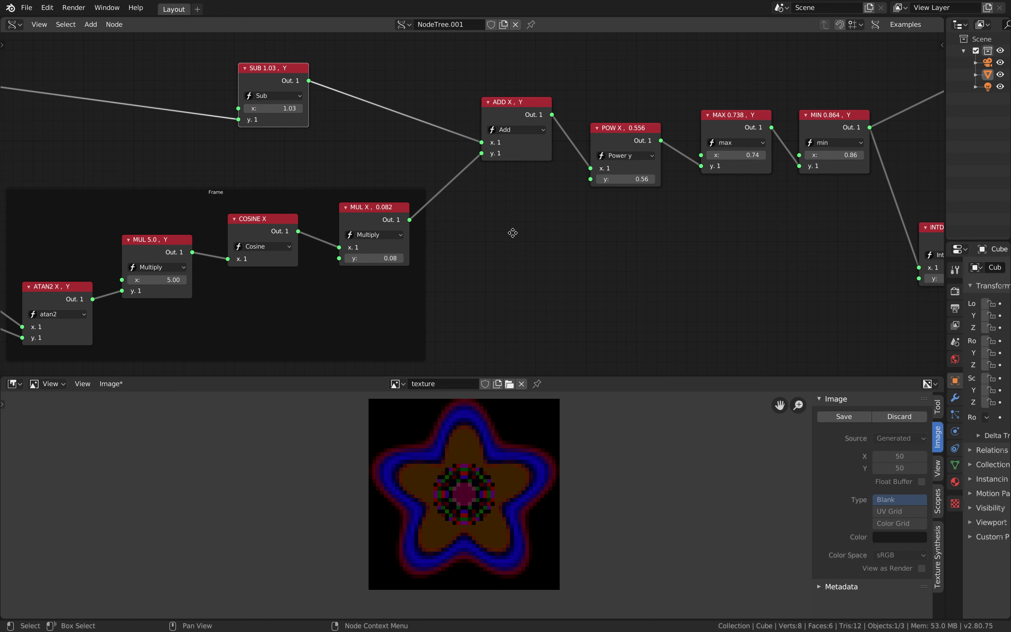
Step: Set the POW X node's y value to 0.436 and the MAX node's x value to 0.78
middle_drag(340, 213, 394, 208)
middle_drag(517, 249, 325, 274)
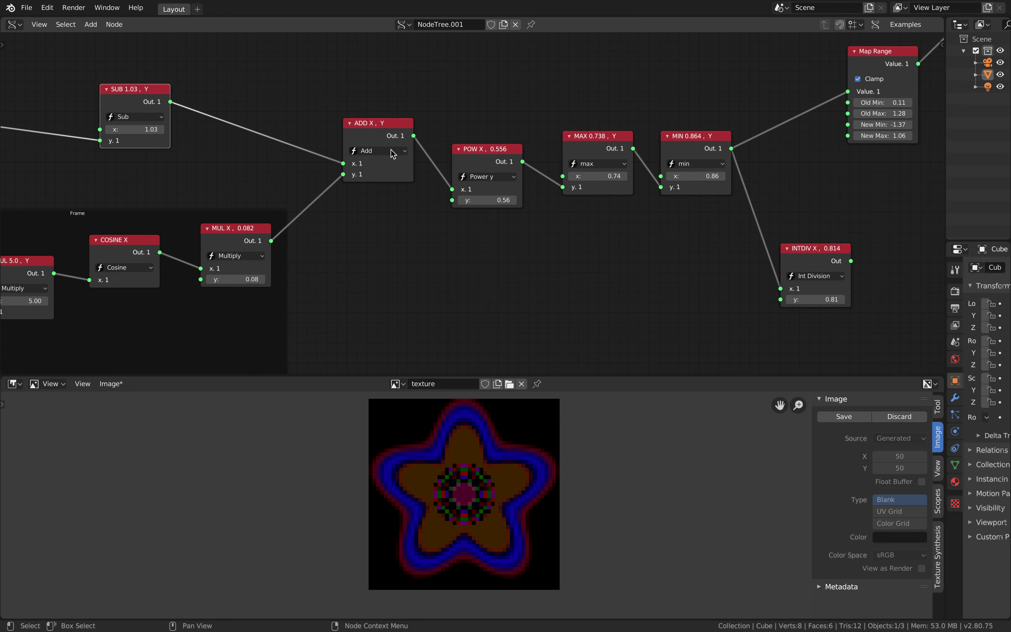
shift+drag(495, 201, 526, 204)
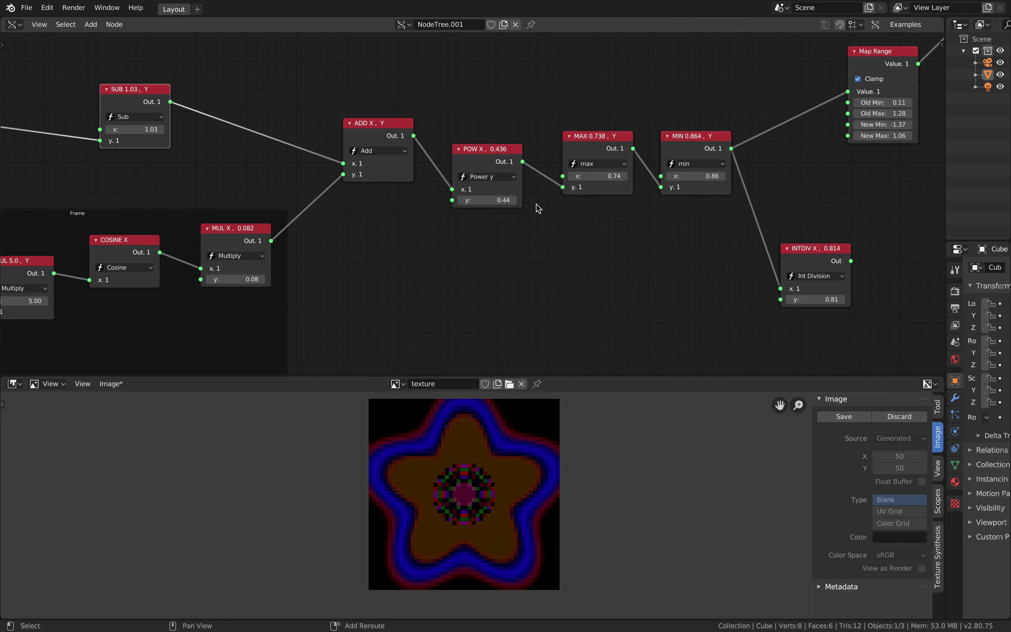
middle_drag(609, 196, 510, 214)
shift+drag(508, 195, 514, 195)
shift+drag(597, 194, 597, 194)
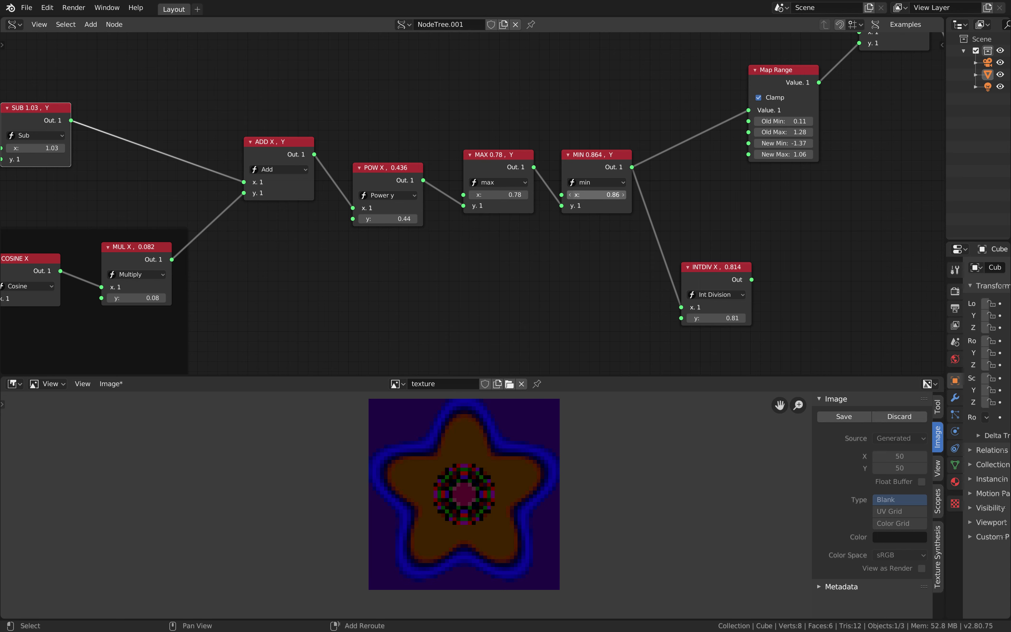
Step: Shift the MIN and MAX nodes slightly, raising MIN's x value to 0.966 and MAX's x value to 0.846
middle_drag(568, 154, 518, 145)
drag(518, 145, 515, 137)
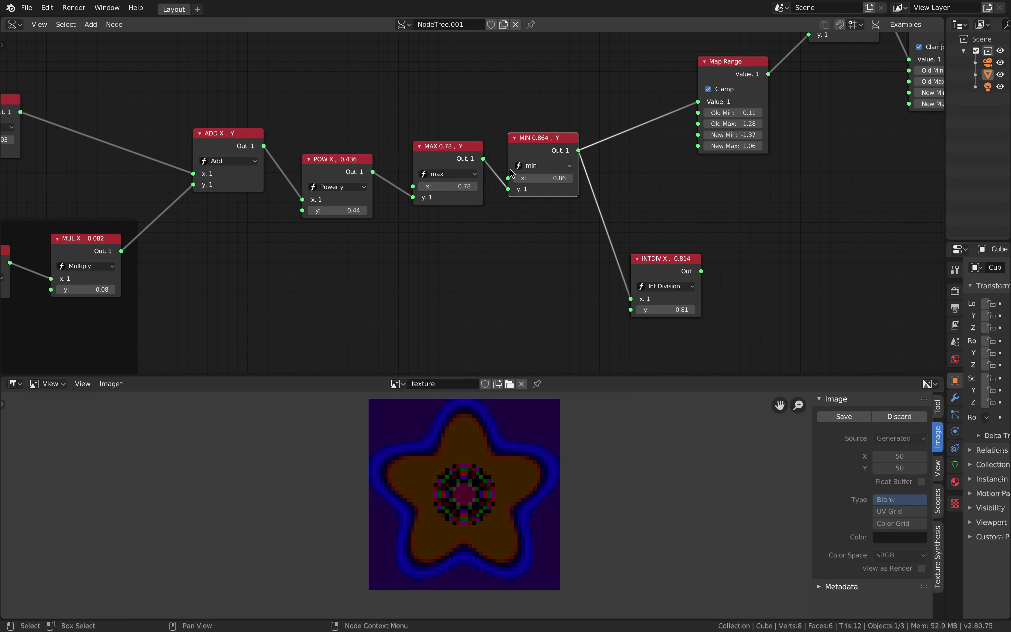
drag(454, 152, 450, 147)
mouse_move(538, 175)
shift+mouse_down()
mouse_move(527, 175)
mouse_move(571, 175)
mouse_move(539, 175)
mouse_move(556, 178)
shift+mouse_up()
mouse_move(454, 183)
shift+mouse_down()
mouse_move(470, 183)
mouse_move(457, 183)
shift+mouse_up()
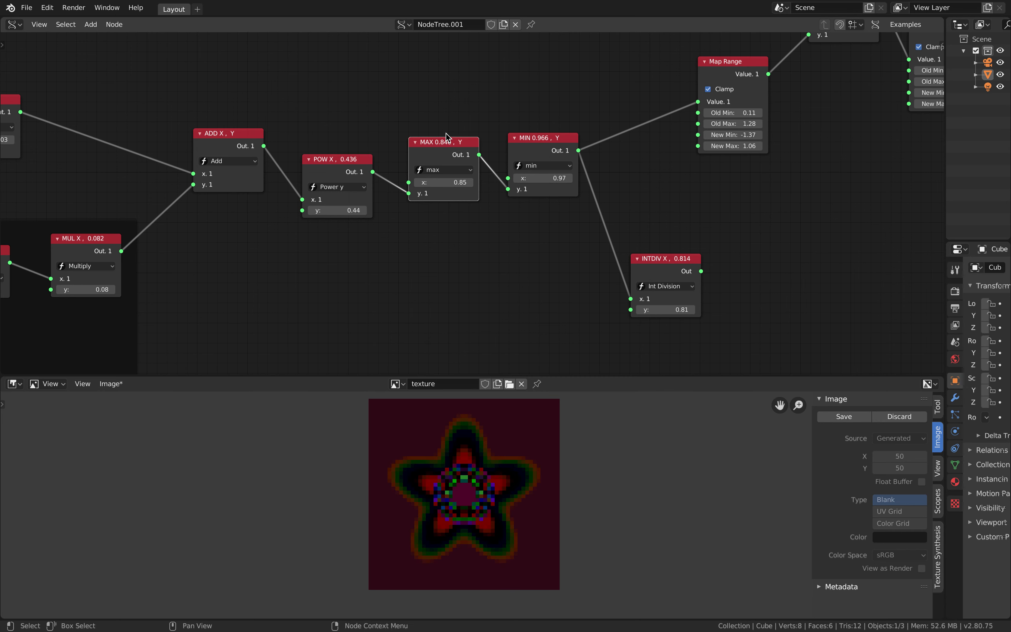
Step: Move the MIN node up and INTDIV closer to it, with MIN's x set to 1.002 and MAX's x to 0.87
drag(533, 148, 533, 137)
drag(660, 259, 639, 186)
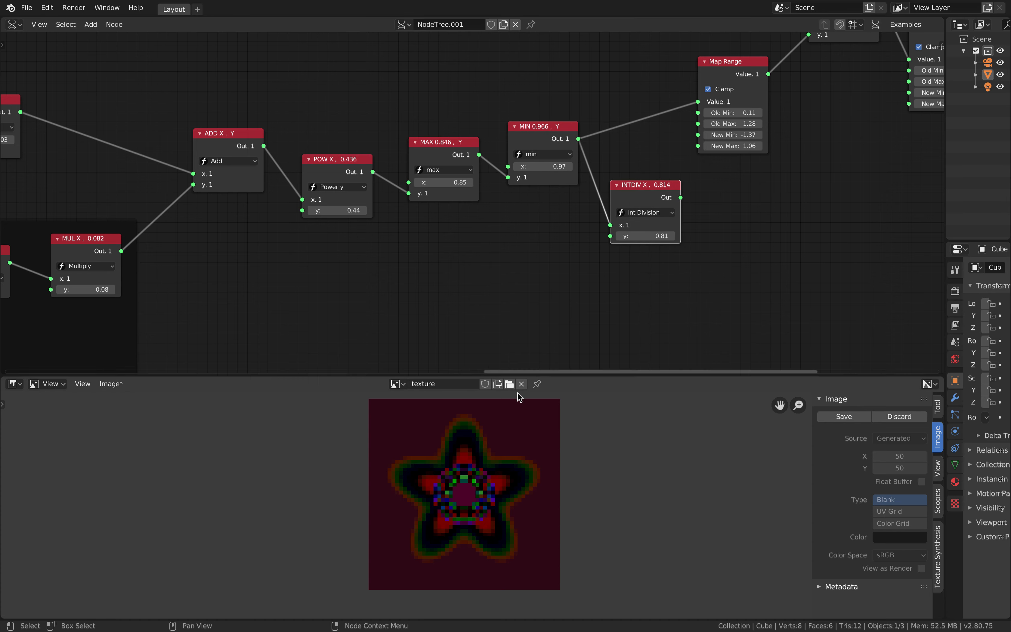
middle_drag(524, 218, 501, 223)
mouse_move(518, 169)
shift+mouse_down()
mouse_move(537, 169)
mouse_move(460, 172)
mouse_move(525, 171)
shift+mouse_up()
mouse_move(431, 188)
mouse_down()
mouse_move(441, 188)
mouse_move(431, 189)
mouse_up()
Step: Set the Map Range node after MIN to Old Min 0.19, Old Max 1.37, New Min -1.32 and New Max 1.13
drag(691, 82, 694, 78)
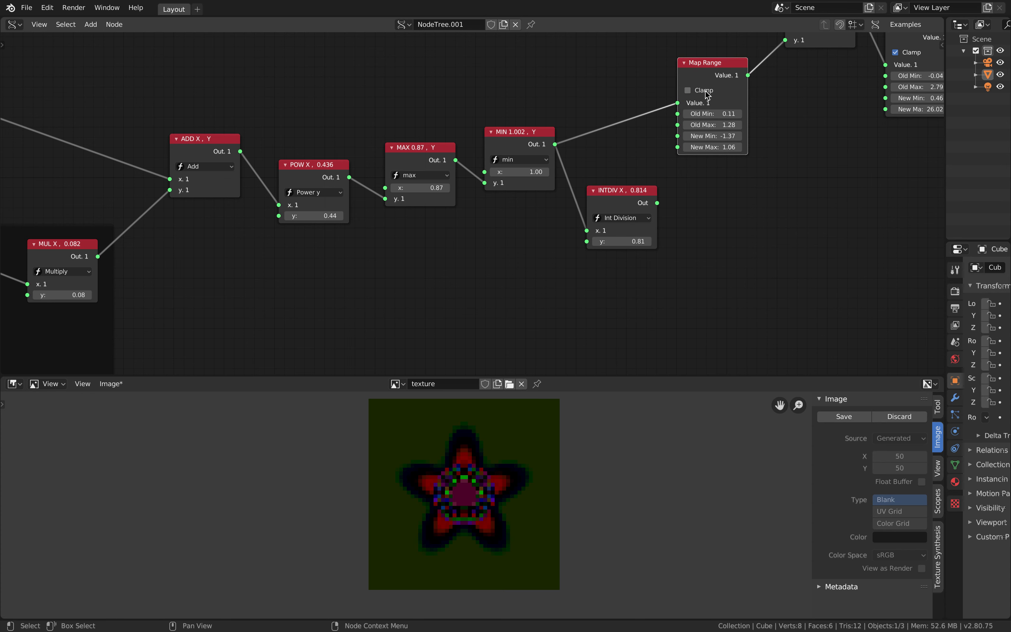
middle_drag(725, 115, 605, 130)
drag(605, 130, 601, 163)
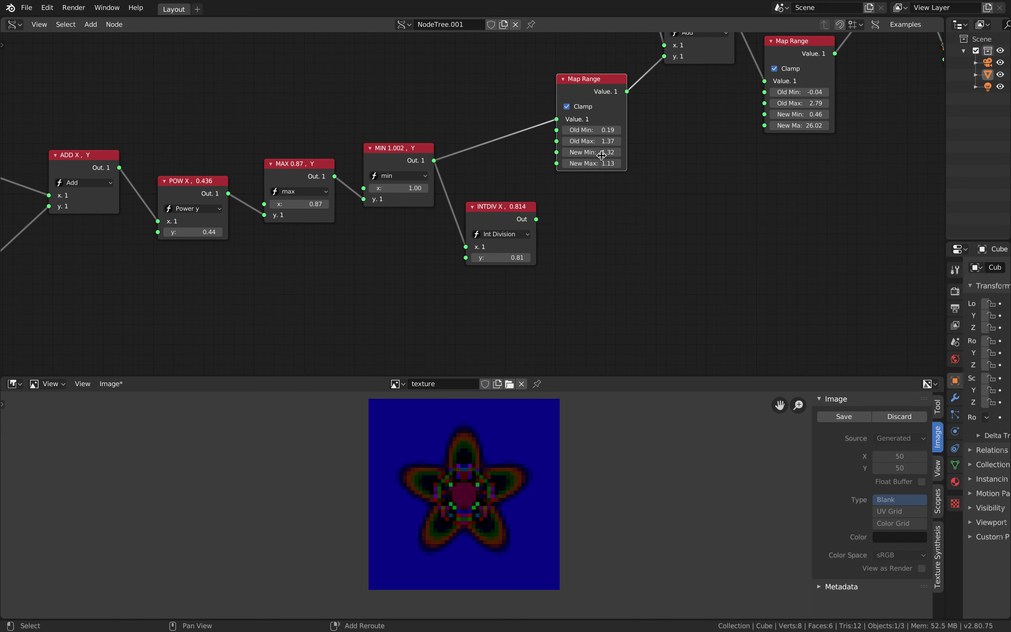
Step: Reposition the ADD node that joins both branches, and move the distance branch's Map Range node up toward the upper frame
middle_drag(569, 83, 361, 191)
drag(505, 110, 502, 105)
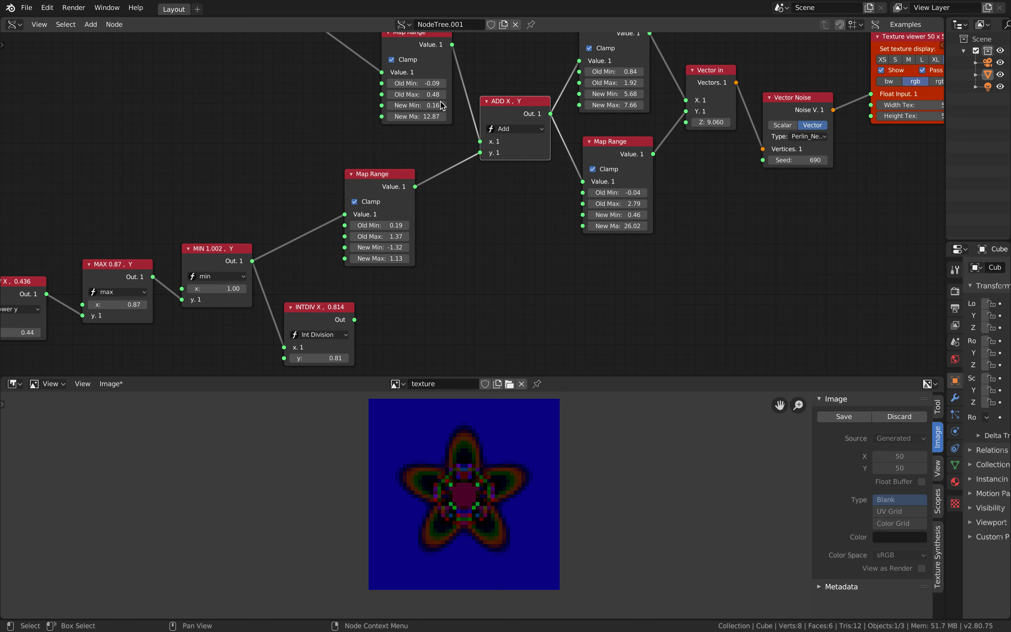
scroll(471, 180, down, 1)
scroll(465, 142, down, 1)
middle_drag(466, 142, 479, 133)
middle_drag(437, 58, 482, 193)
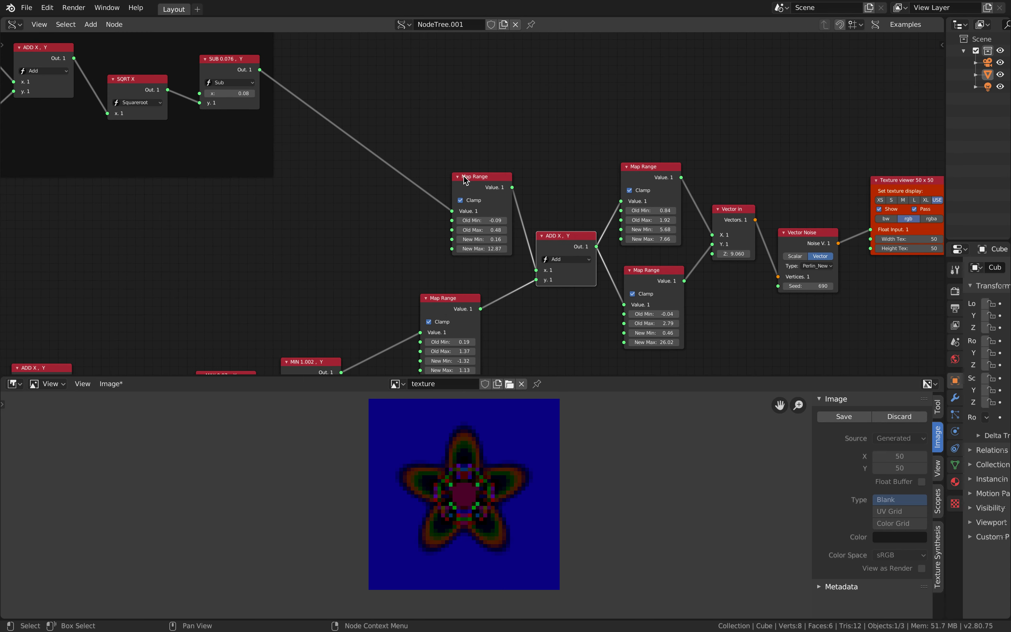
scroll(452, 167, down, 1)
drag(468, 186, 453, 163)
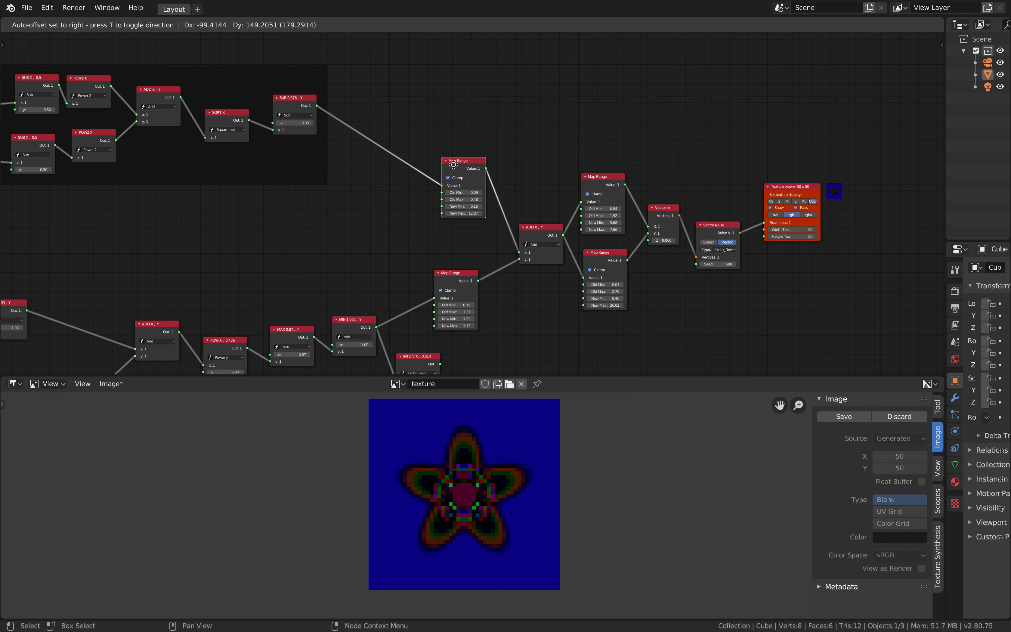
Step: Move the Vector out node in the upper frame close to its two SUB 0.5 nodes
middle_drag(505, 156, 736, 150)
scroll(397, 142, down, 5)
middle_drag(281, 179, 323, 162)
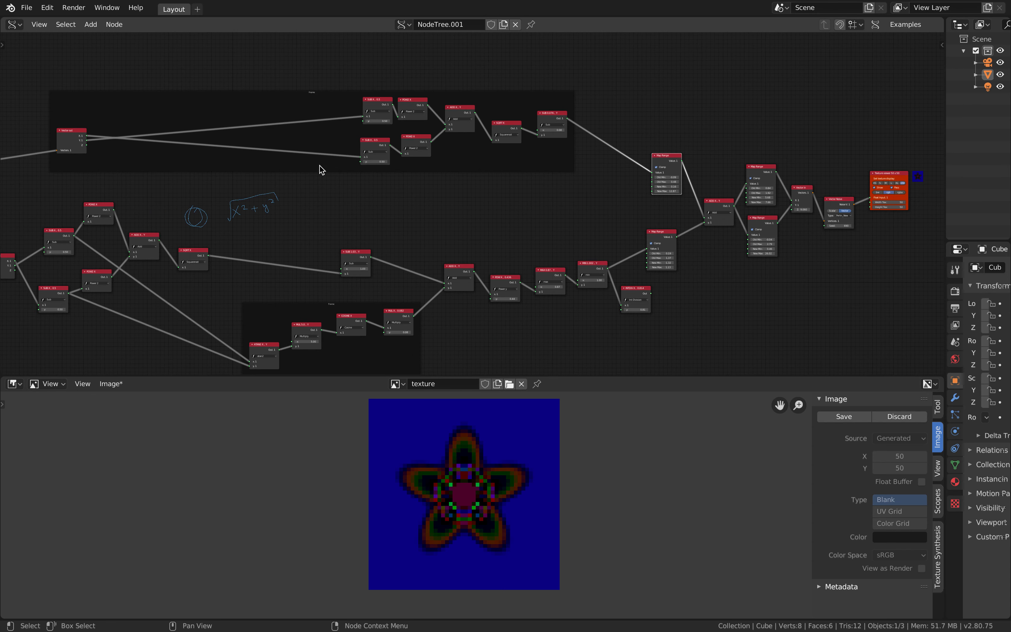
middle_drag(167, 254, 278, 221)
middle_drag(357, 184, 408, 170)
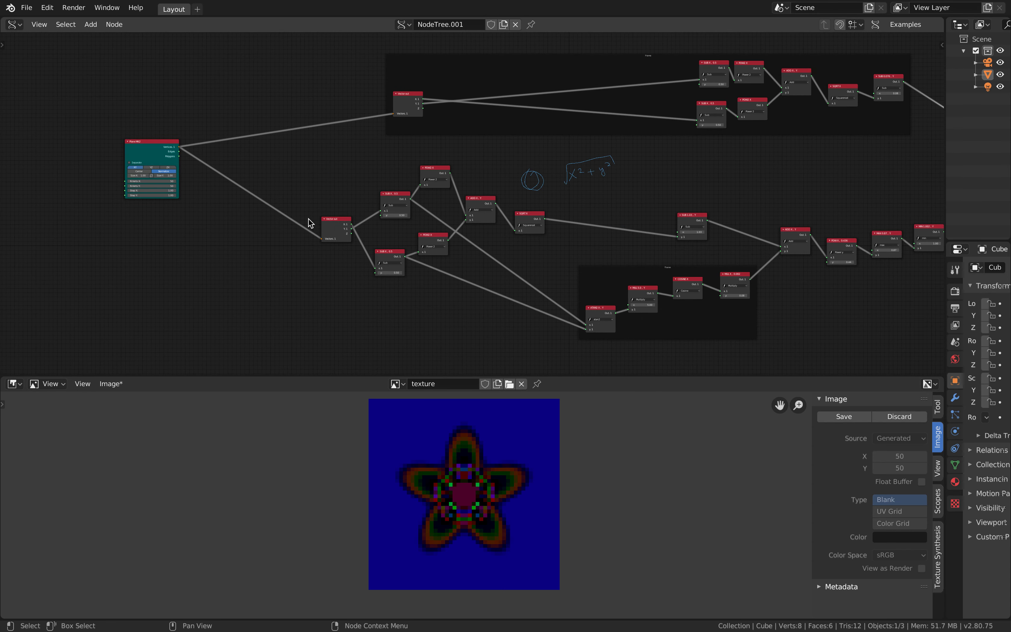
middle_drag(422, 86, 367, 118)
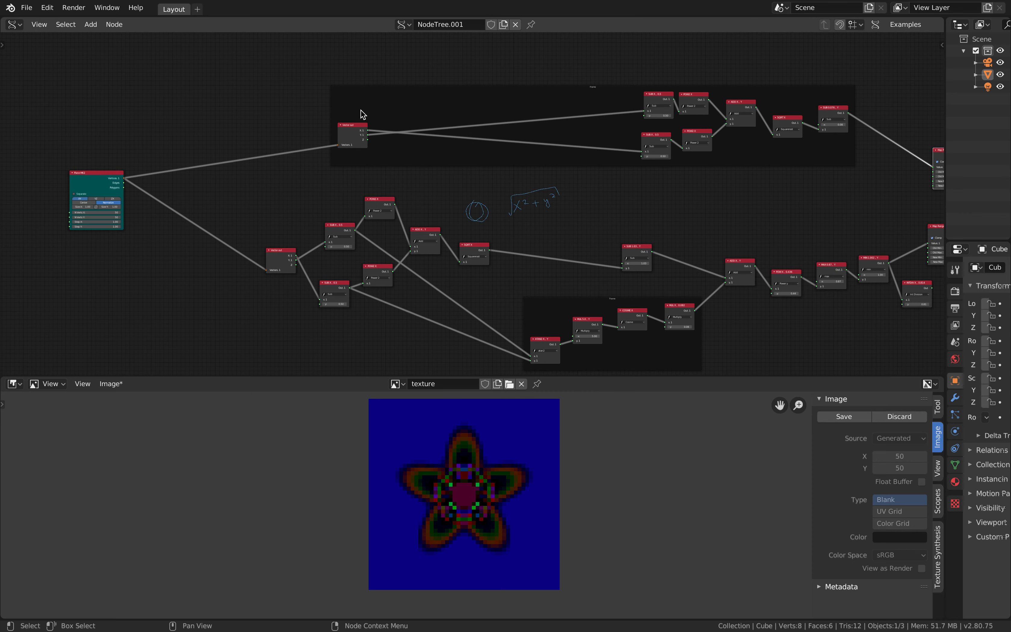
drag(353, 125, 588, 114)
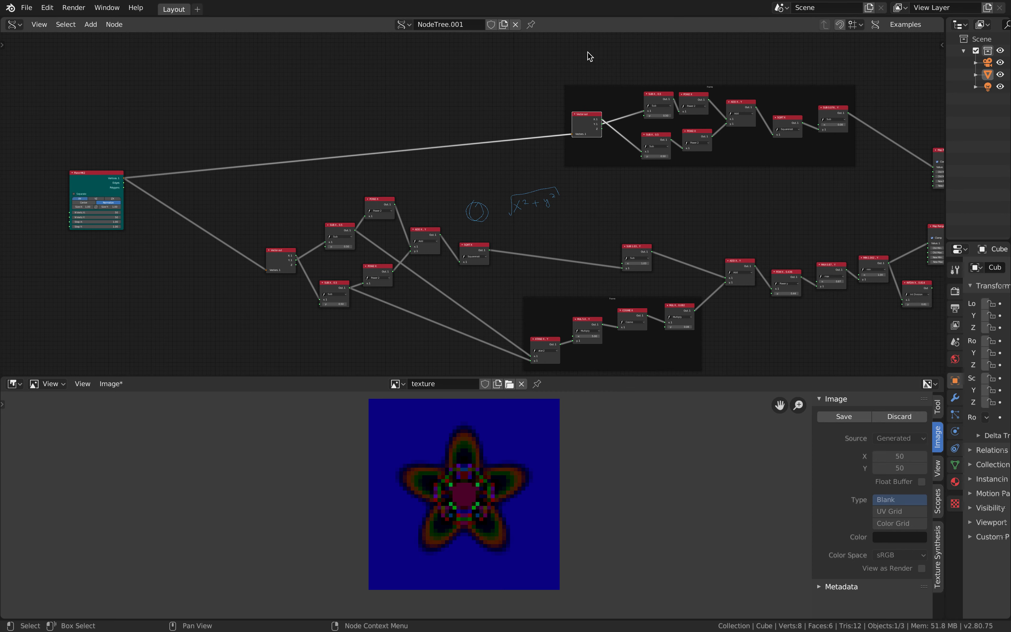
Step: Move the ADD node that joins the two Map Range branches upward, between its input and output Map Range nodes
middle_drag(635, 98, 251, 97)
scroll(605, 150, up, 8)
middle_drag(641, 151, 290, 112)
scroll(497, 151, up, 3)
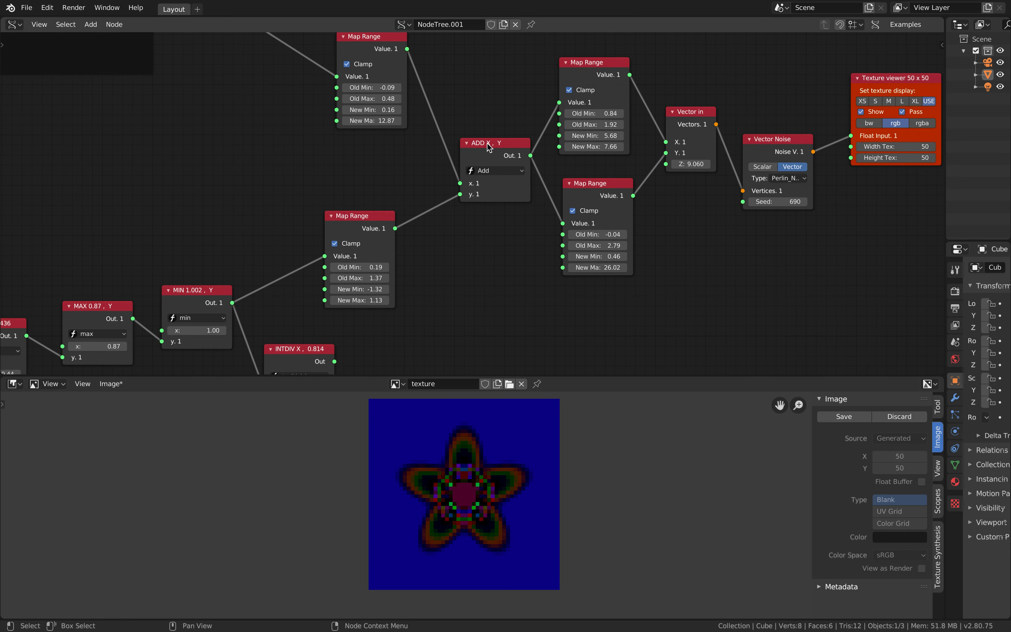
drag(487, 142, 471, 101)
scroll(471, 102, up, 1)
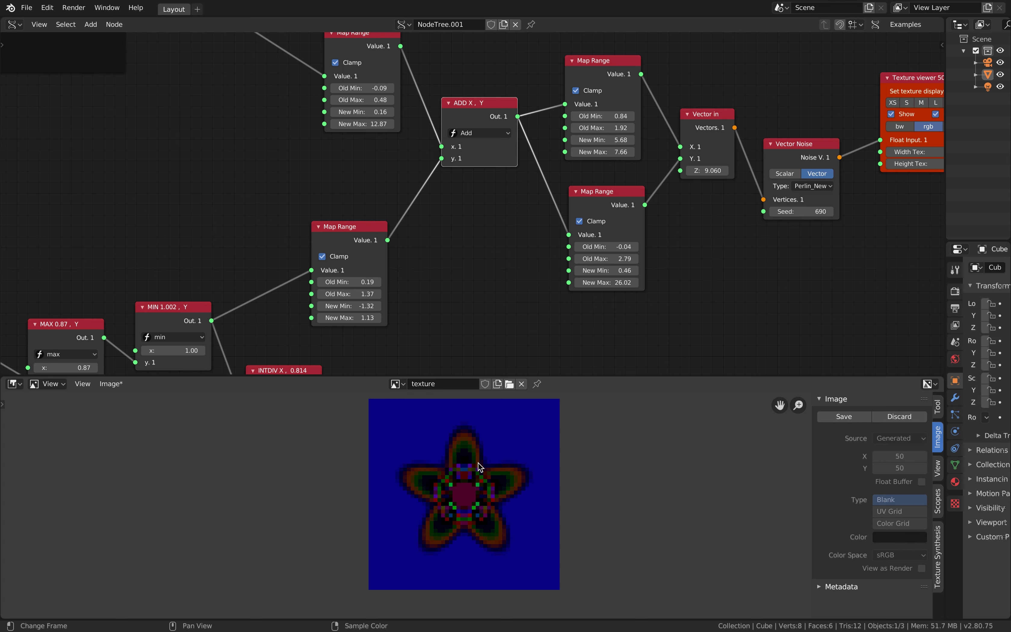
Step: Handwrite the annotation "RGB" above the Vector in node
middle_drag(500, 231, 481, 283)
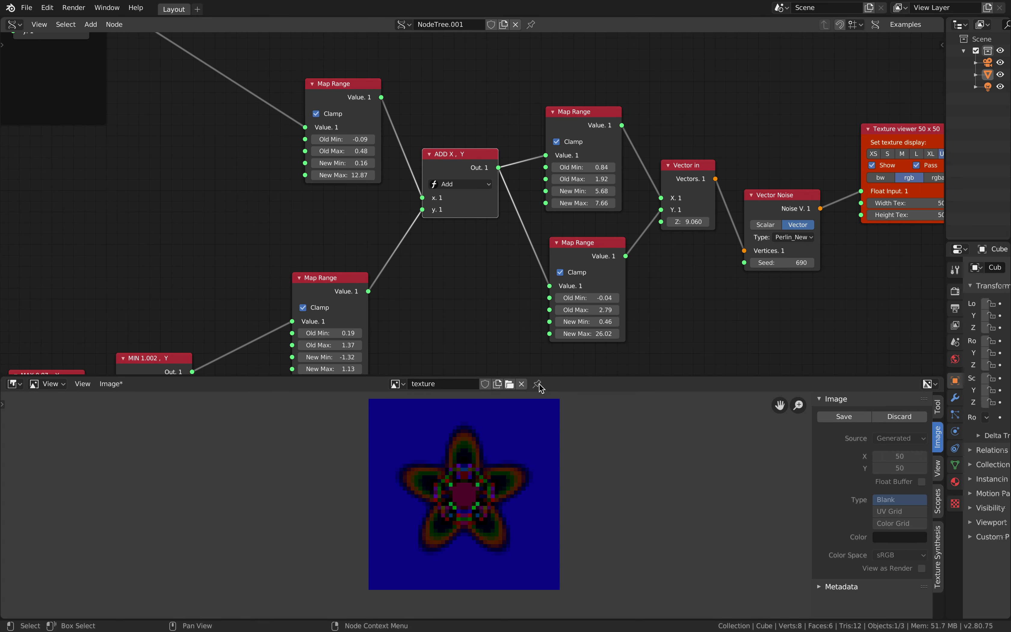
middle_drag(564, 149, 427, 131)
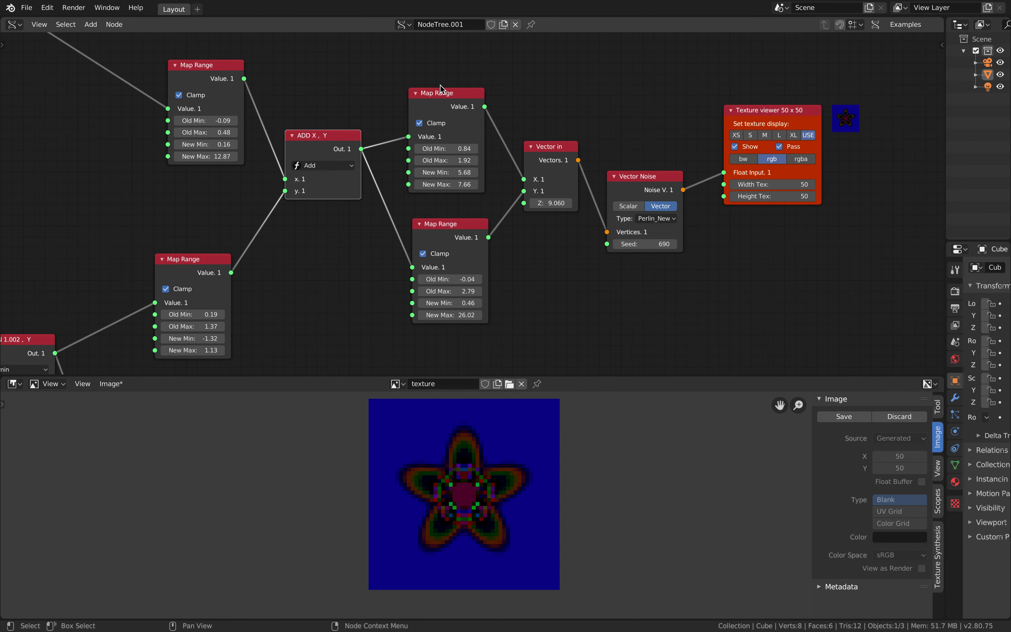
scroll(455, 150, up, 2)
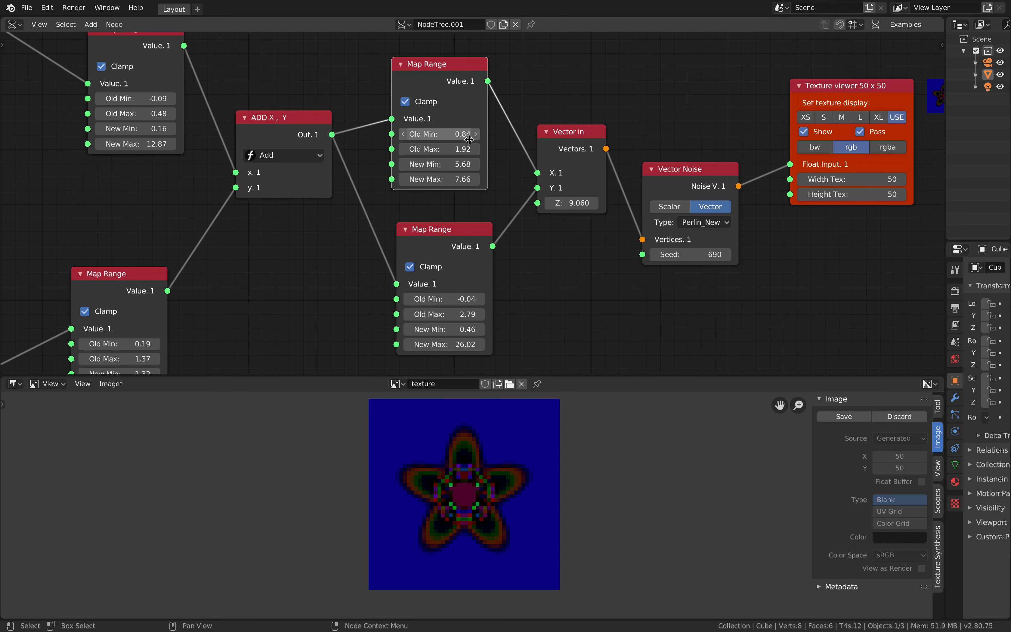
click(575, 131)
middle_drag(591, 153, 492, 133)
mouse_move(497, 129)
ctrl+alt+mouse_down()
mouse_move(512, 96)
mouse_move(517, 117)
mouse_move(541, 113)
ctrl+alt+mouse_up()
mouse_move(554, 96)
mouse_down()
mouse_move(567, 127)
mouse_move(562, 114)
mouse_up()
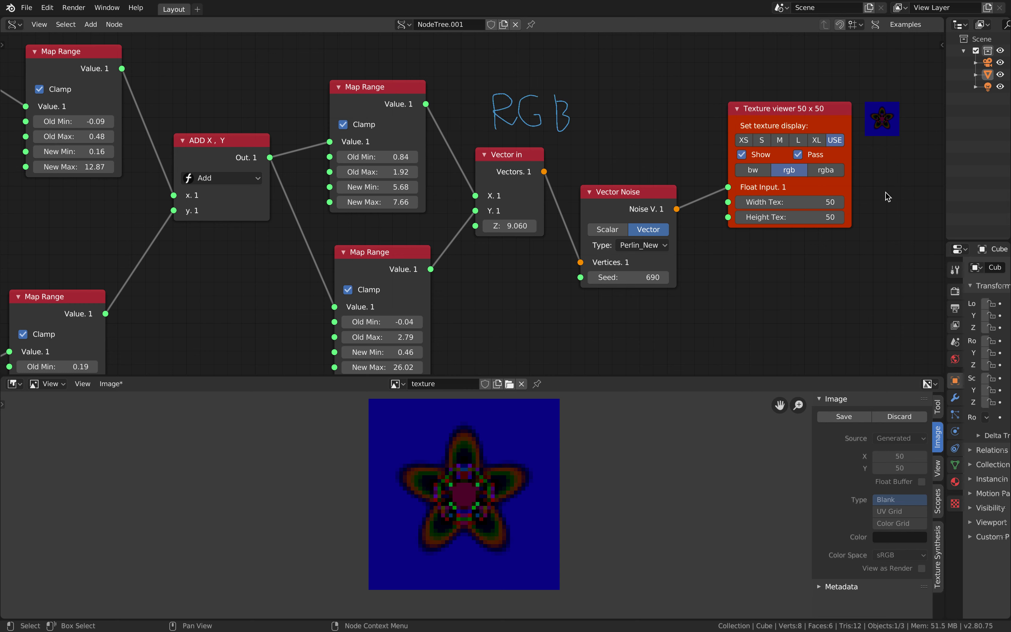
Step: Duplicate the Texture viewer node into the gap below the upper frame, then enable Show and set the copy to bw
scroll(619, 130, down, 1)
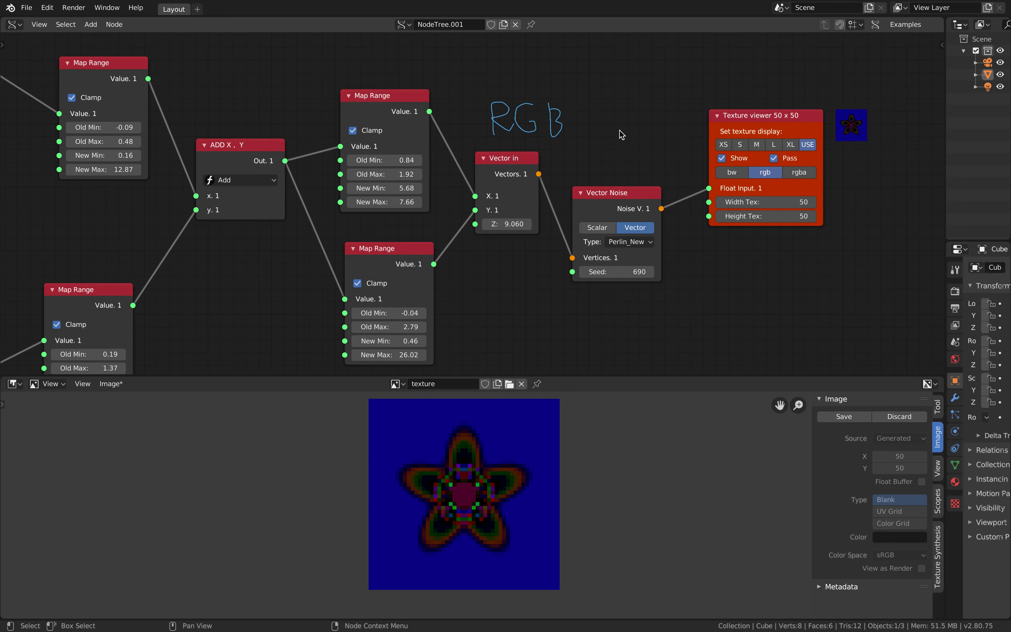
scroll(603, 143, down, 3)
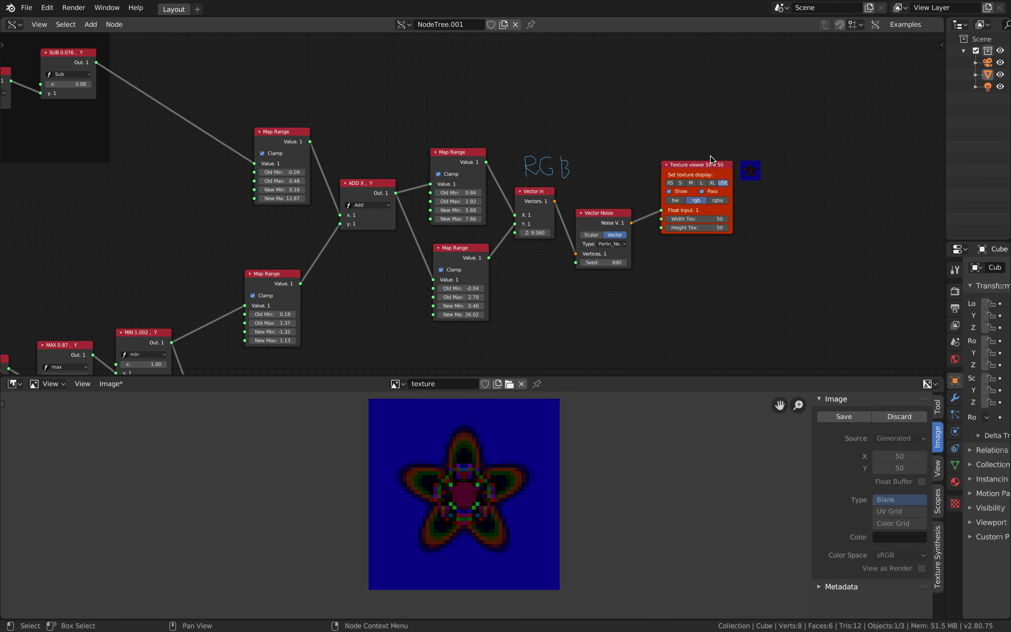
middle_drag(704, 166, 862, 168)
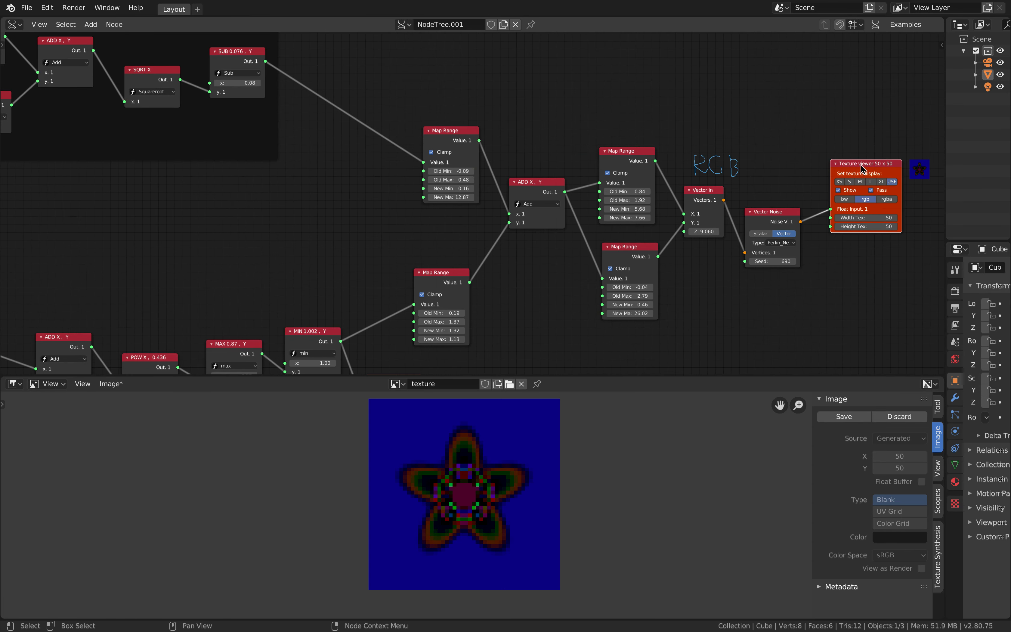
key(shift+d)
click(177, 203)
middle_drag(318, 180, 503, 170)
scroll(503, 169, up, 3)
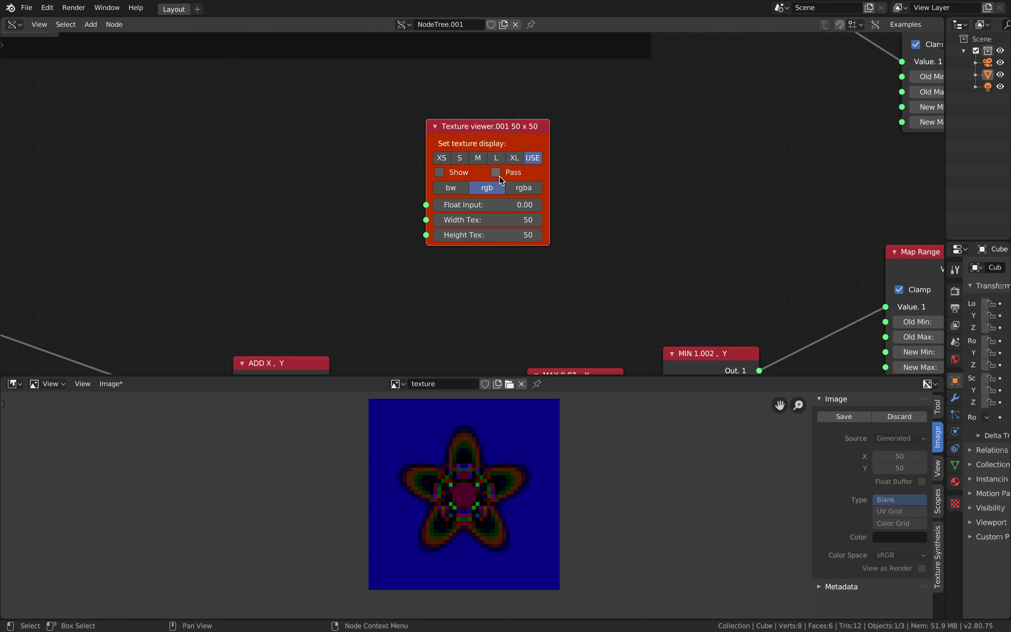
click(458, 172)
click(451, 186)
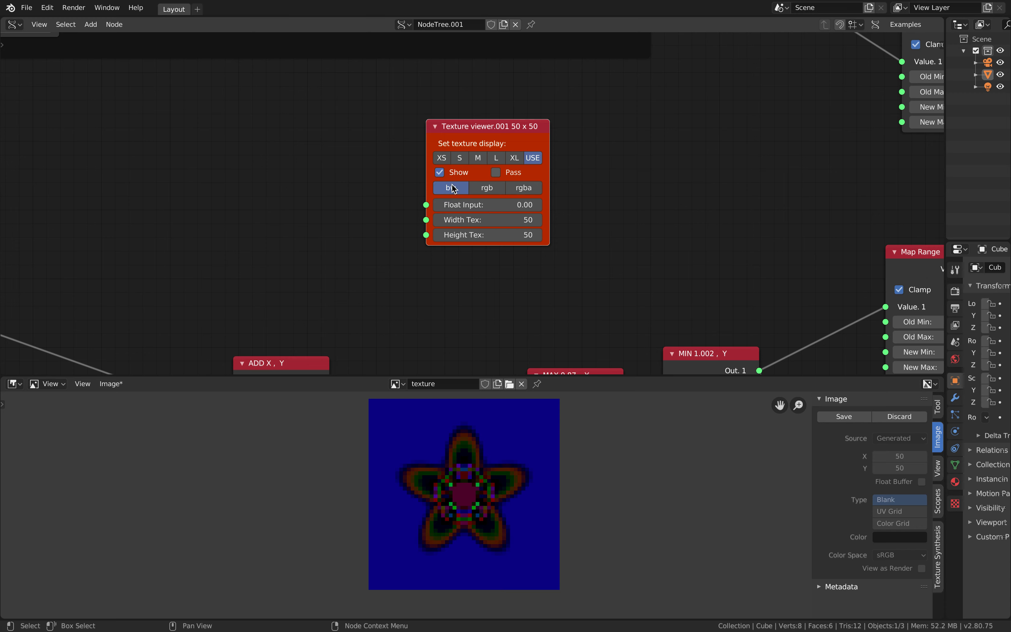
Step: Move the duplicated Texture viewer back to the start of the tree, above the lower branch's Vector out node
drag(434, 133, 369, 148)
scroll(325, 184, down, 1)
middle_drag(325, 184, 590, 198)
scroll(609, 173, down, 1)
scroll(606, 188, down, 2)
drag(397, 184, 354, 179)
middle_drag(354, 179, 721, 175)
drag(723, 179, 192, 163)
middle_drag(193, 163, 594, 147)
scroll(550, 192, up, 2)
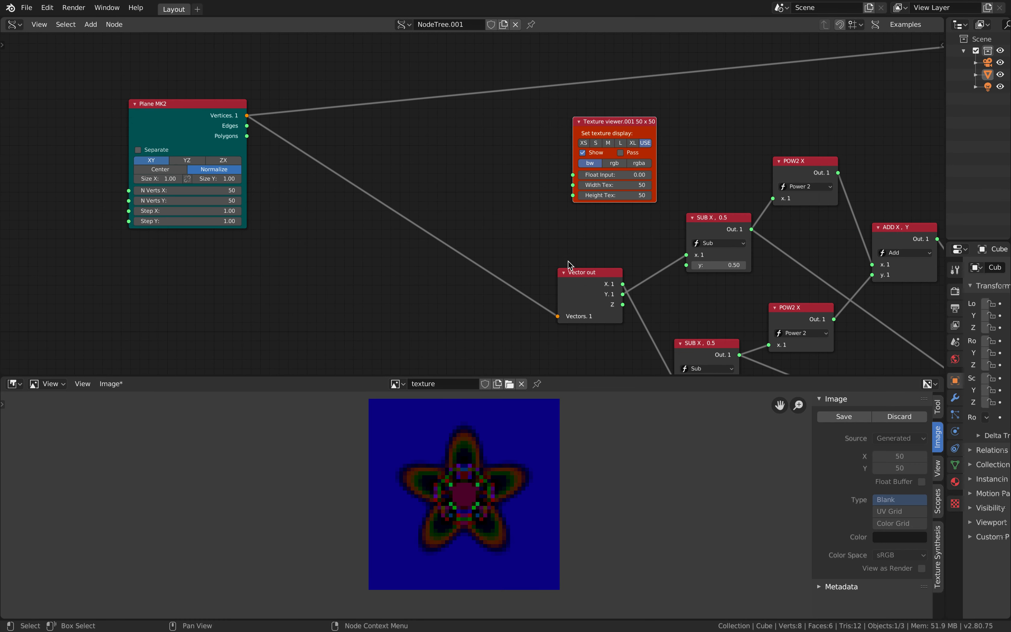
Step: Move the lower branch's Vector out node closer to Plane MK2 and connect its X output to the duplicated viewer's Float Input
drag(576, 274, 386, 194)
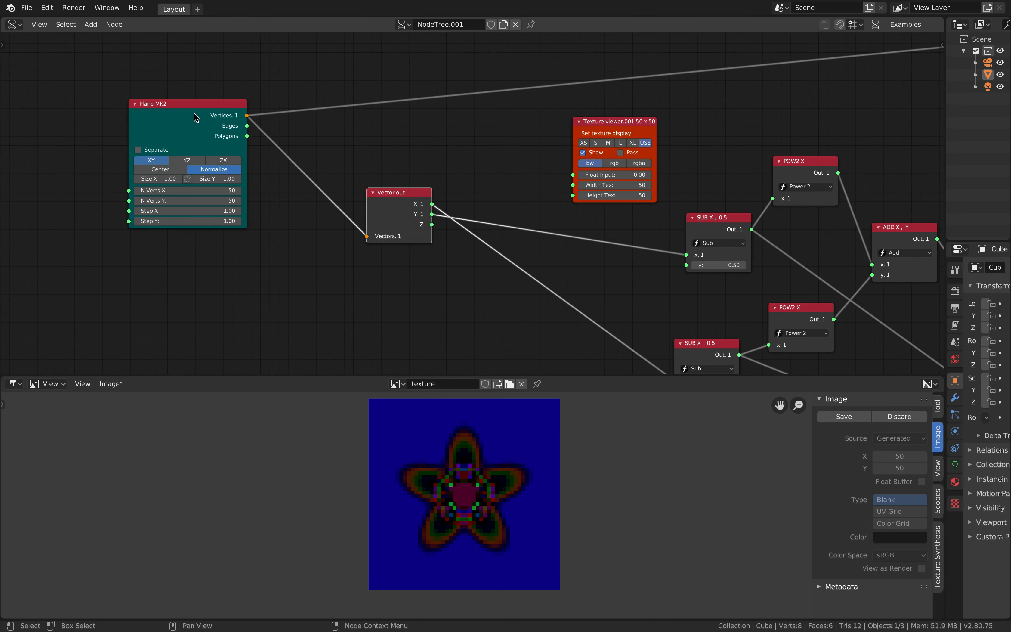
scroll(405, 207, up, 1)
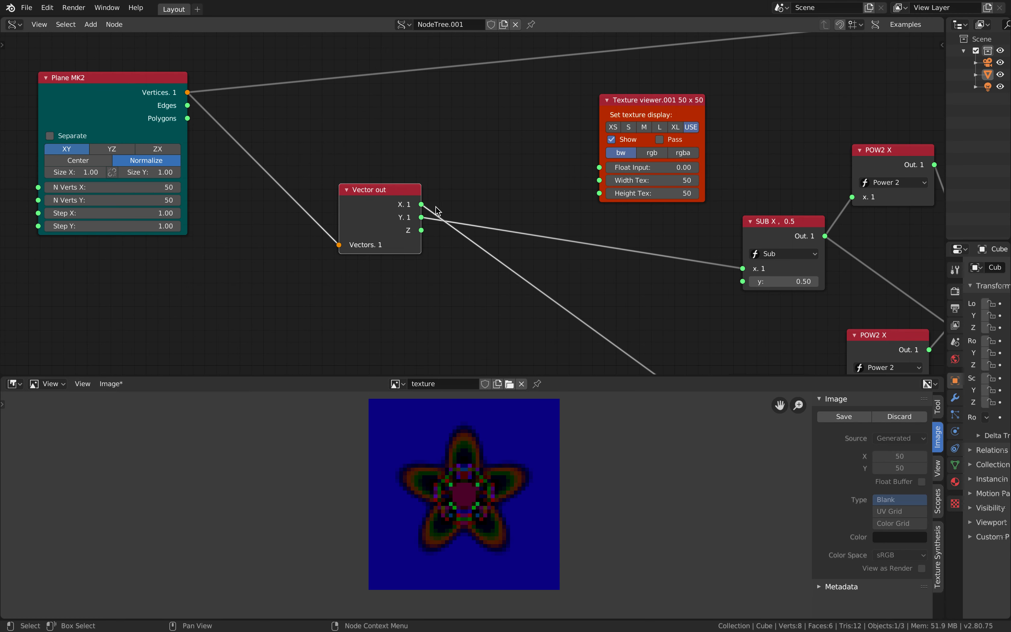
drag(422, 204, 599, 167)
Step: Alternate the duplicated viewer's Float Input between Vector out's Y and X outputs, finishing on X, and move the viewer slightly closer
middle_drag(730, 115, 635, 120)
drag(328, 226, 506, 173)
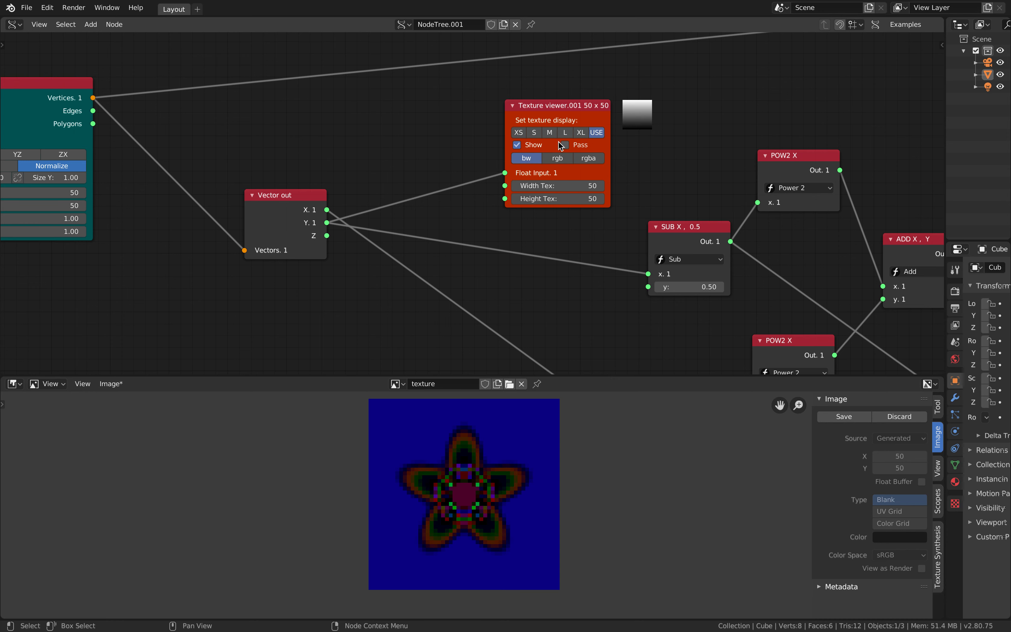
drag(329, 210, 504, 174)
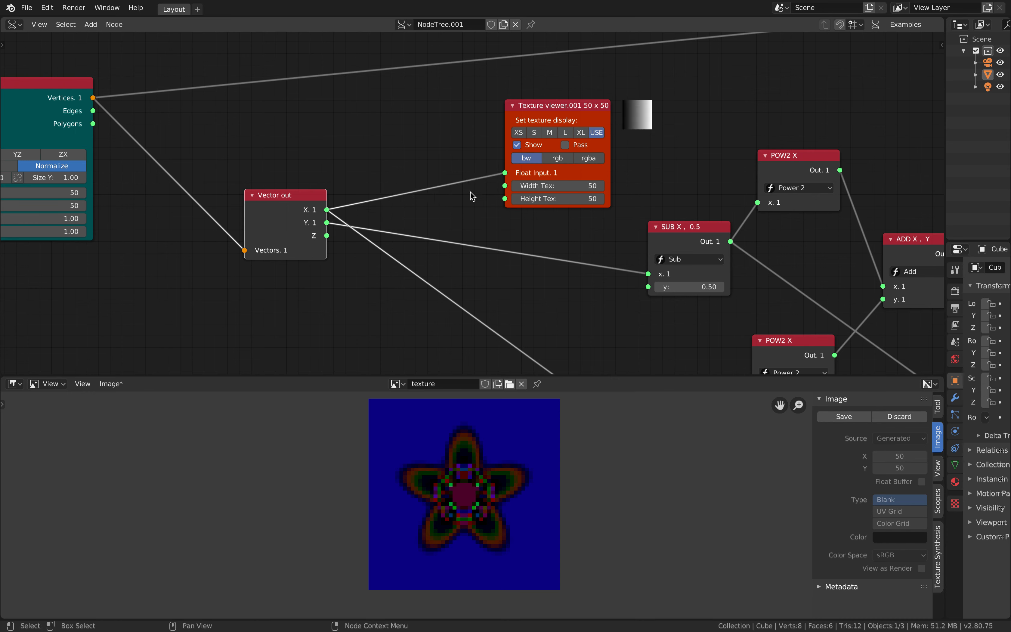
drag(337, 222, 516, 173)
middle_drag(469, 165, 565, 172)
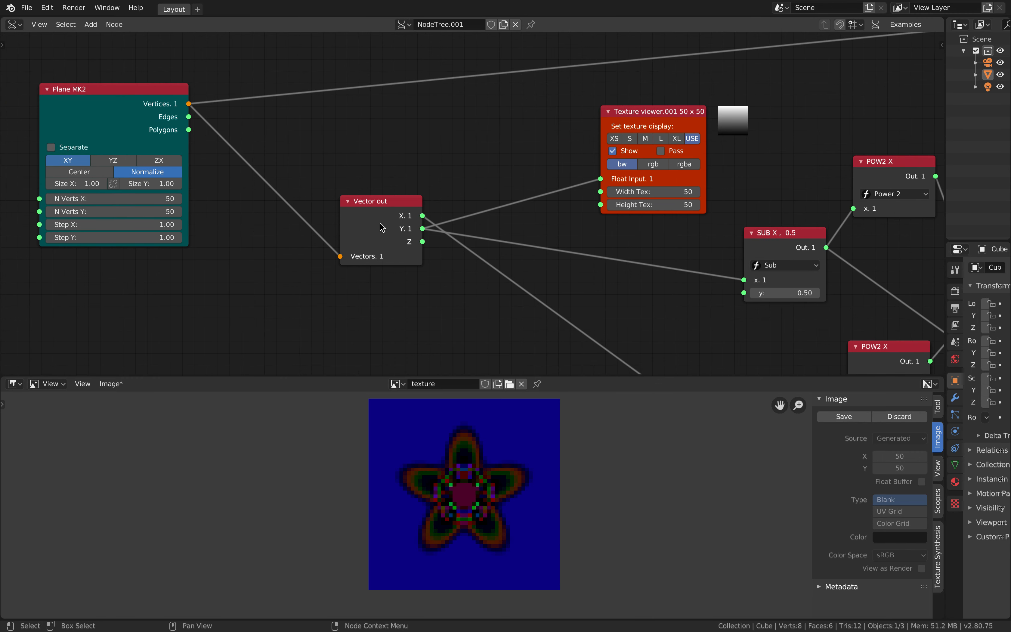
drag(423, 216, 603, 180)
drag(635, 118, 599, 122)
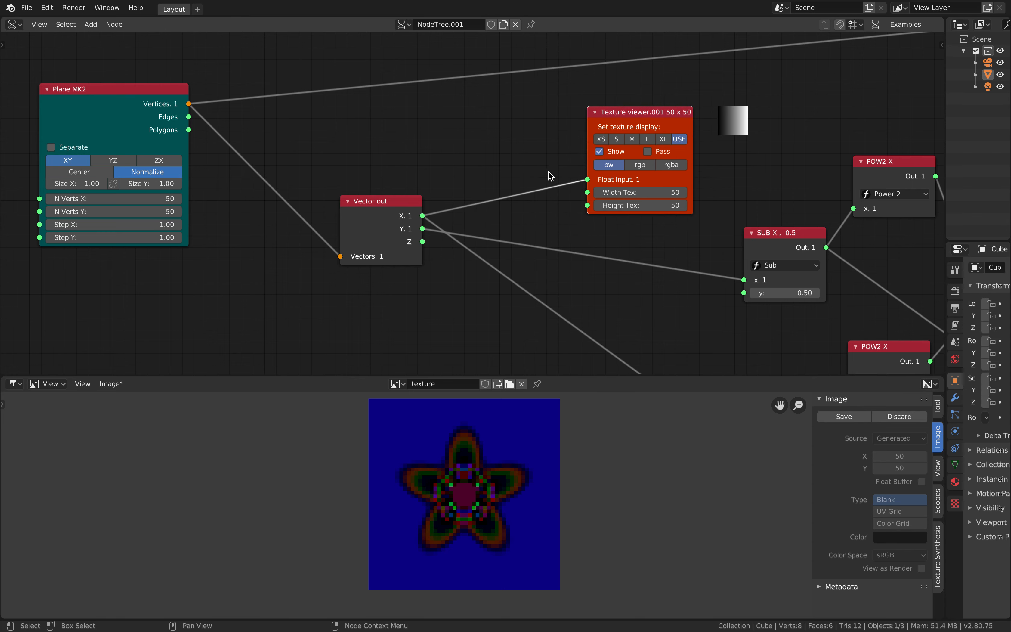
middle_drag(638, 136, 483, 126)
middle_drag(583, 198, 515, 192)
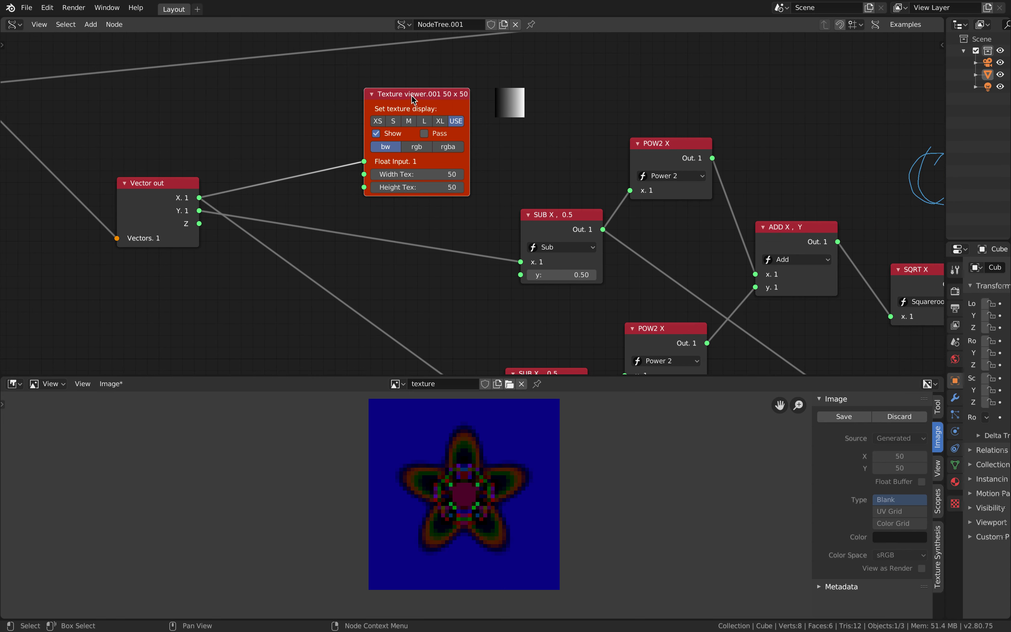
middle_drag(513, 107, 383, 116)
middle_drag(687, 197, 509, 225)
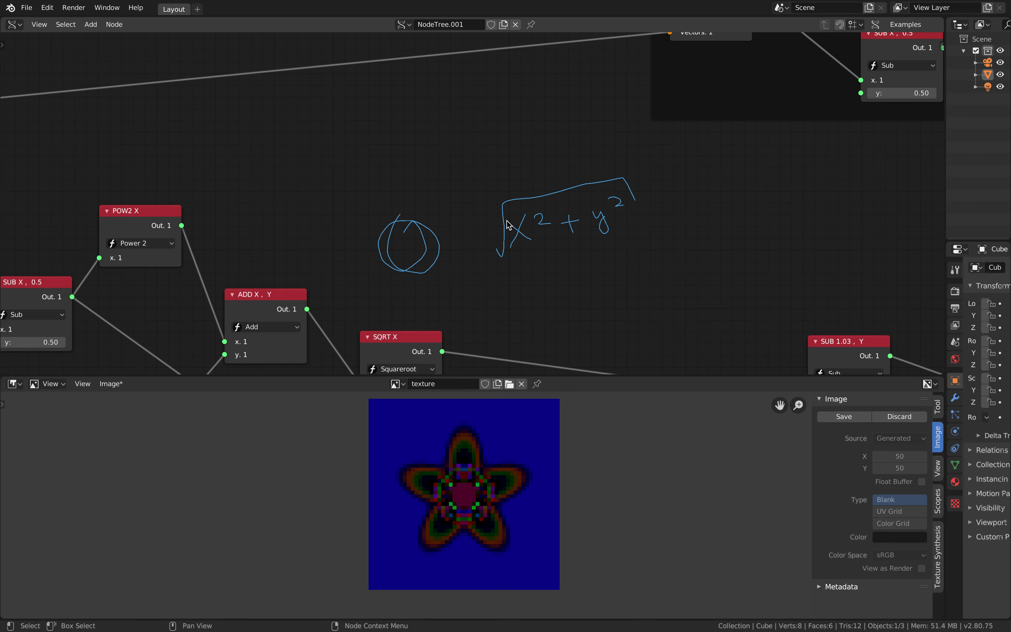
Step: Duplicate the Texture viewer after the SQRT X node and connect SQRT X's output to the copy's Float Input
middle_drag(426, 215, 593, 206)
scroll(176, 181, down, 3)
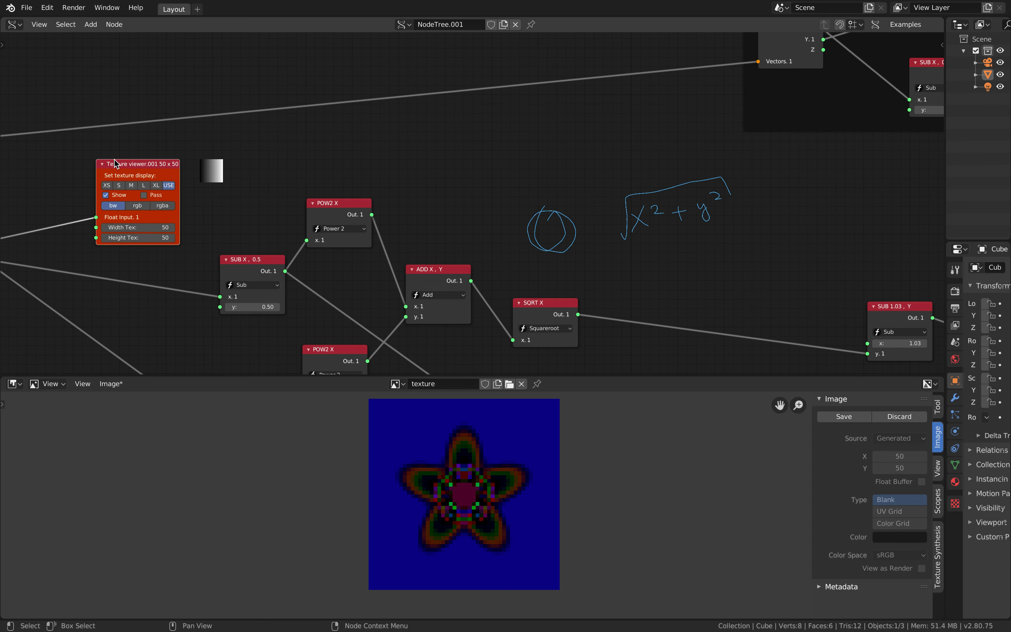
key(shift+d)
click(685, 234)
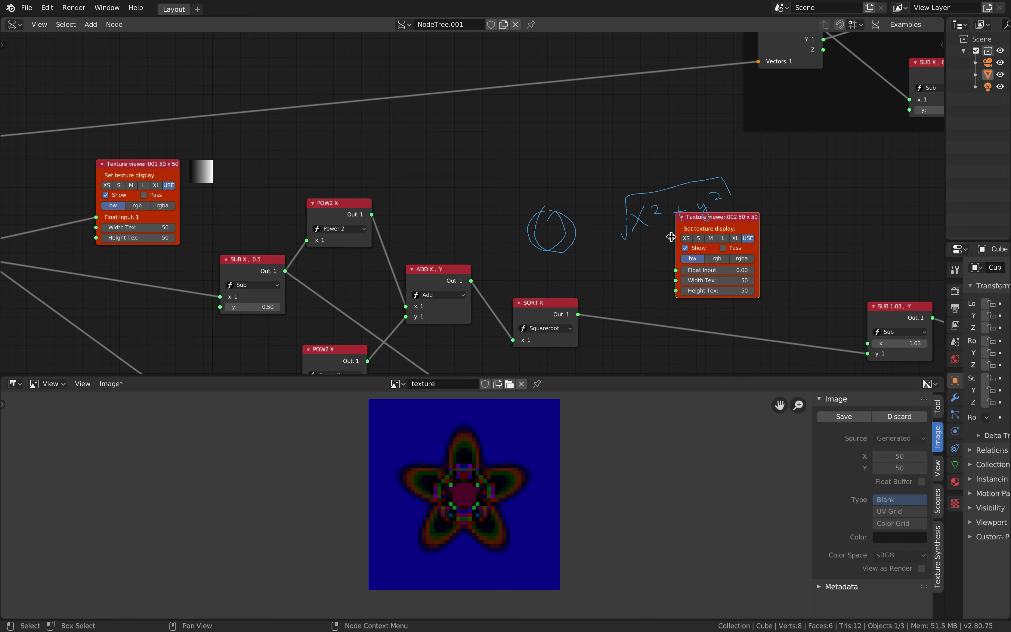
drag(579, 314, 676, 270)
Step: Duplicate the SQRT X preview viewer, place the copy just below the lower branch's ADD X, Y node, and nudge SUB 1.03, Y
middle_drag(801, 217, 360, 242)
click(292, 248)
key(shift+d)
click(804, 221)
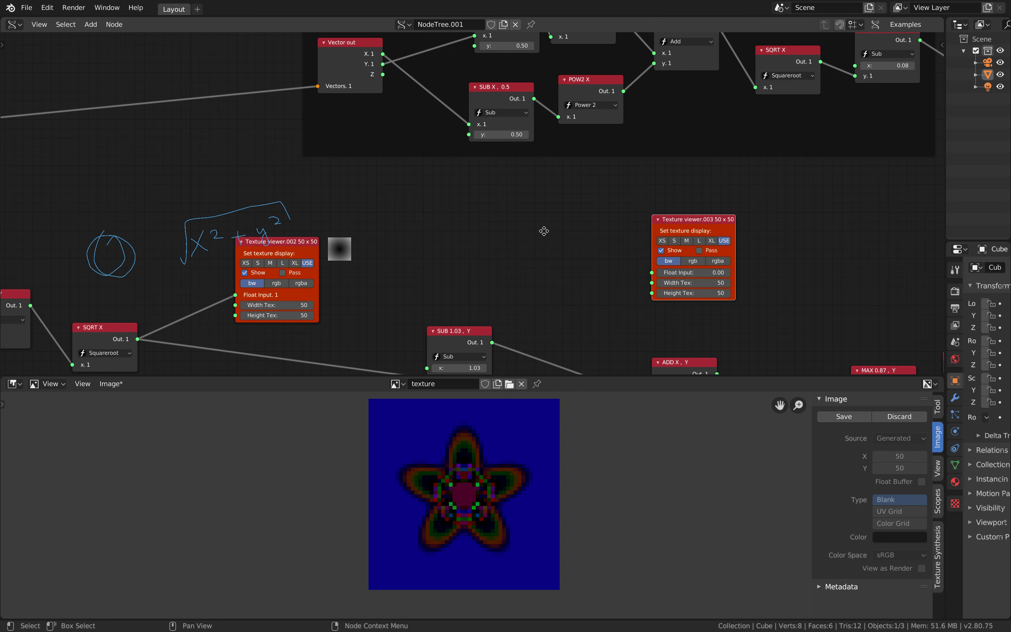
middle_drag(571, 241, 376, 120)
drag(264, 224, 231, 219)
middle_drag(312, 220, 286, 136)
mouse_move(391, 211)
middle_down()
mouse_move(246, 259)
mouse_move(409, 212)
middle_up()
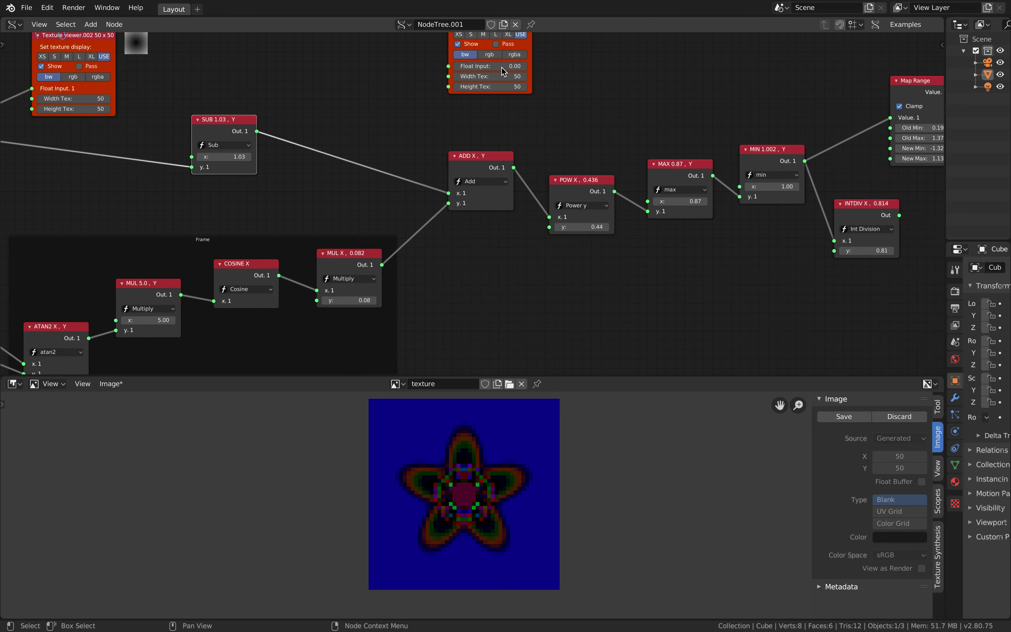
middle_drag(499, 164, 493, 220)
drag(492, 75, 494, 317)
Step: Connect the output of MUL X, 0.082 to the new viewer's Float Input and examine its preview up close
middle_drag(484, 245, 657, 109)
drag(550, 184, 619, 229)
middle_drag(717, 229, 554, 257)
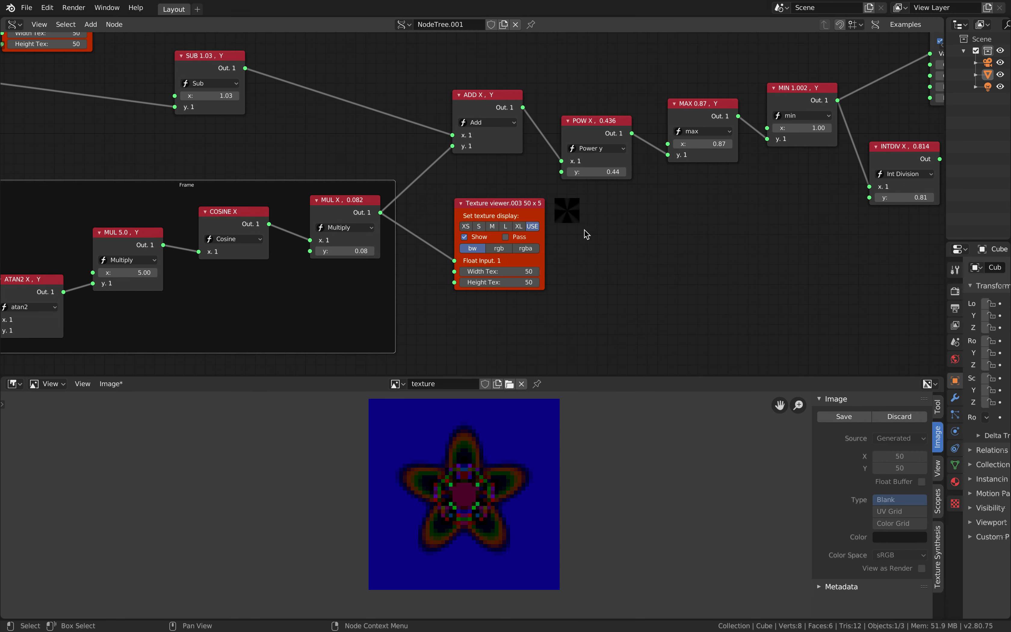
scroll(649, 238, up, 3)
scroll(612, 238, up, 2)
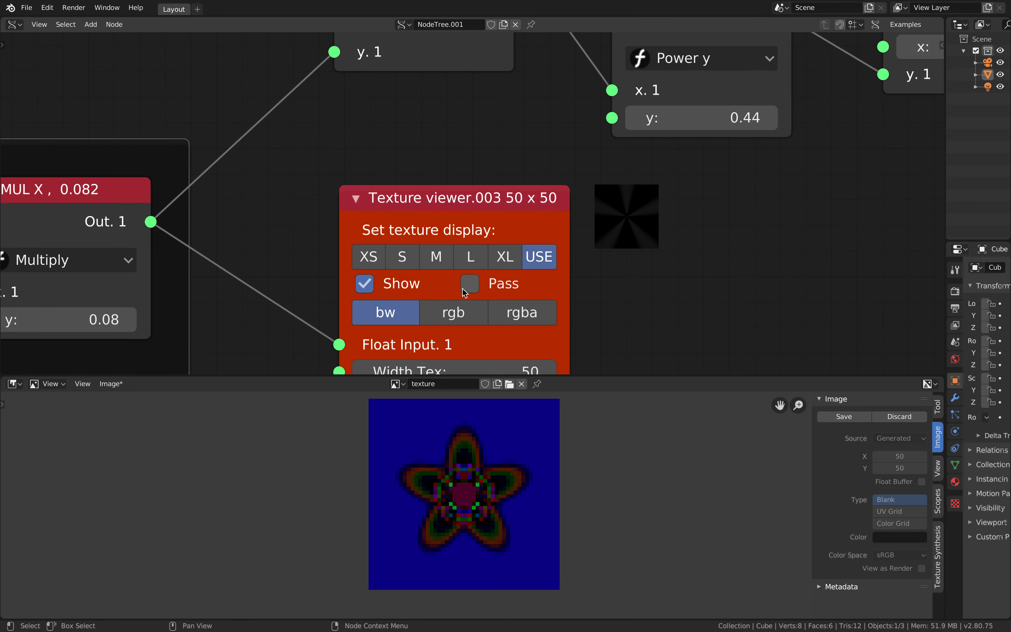
middle_drag(500, 57, 438, 146)
mouse_move(491, 324)
middle_down()
mouse_move(482, 311)
mouse_move(480, 328)
middle_up()
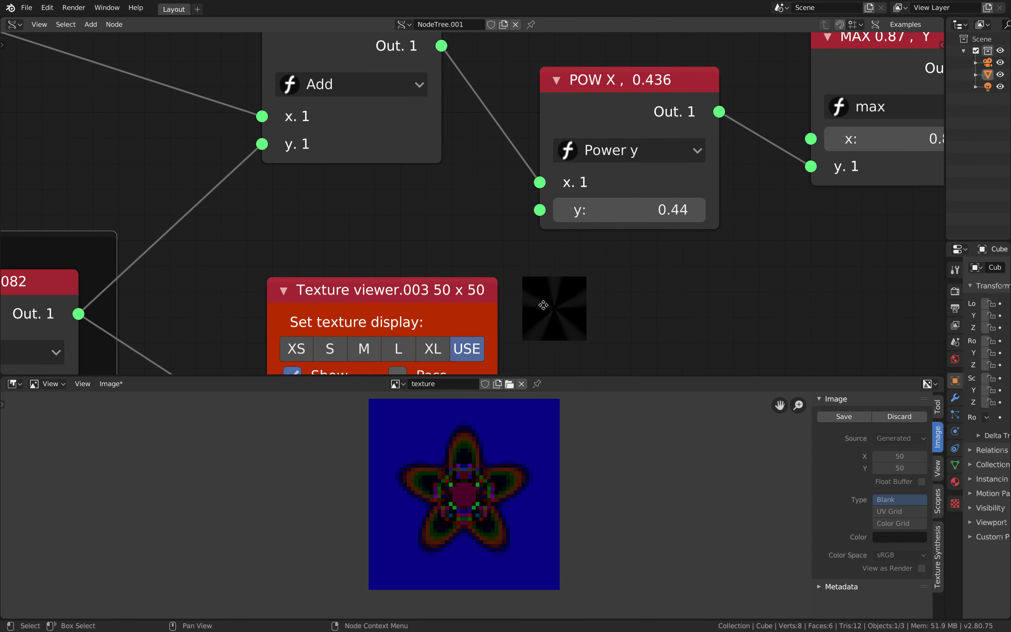
middle_drag(587, 295, 383, 311)
scroll(415, 237, down, 5)
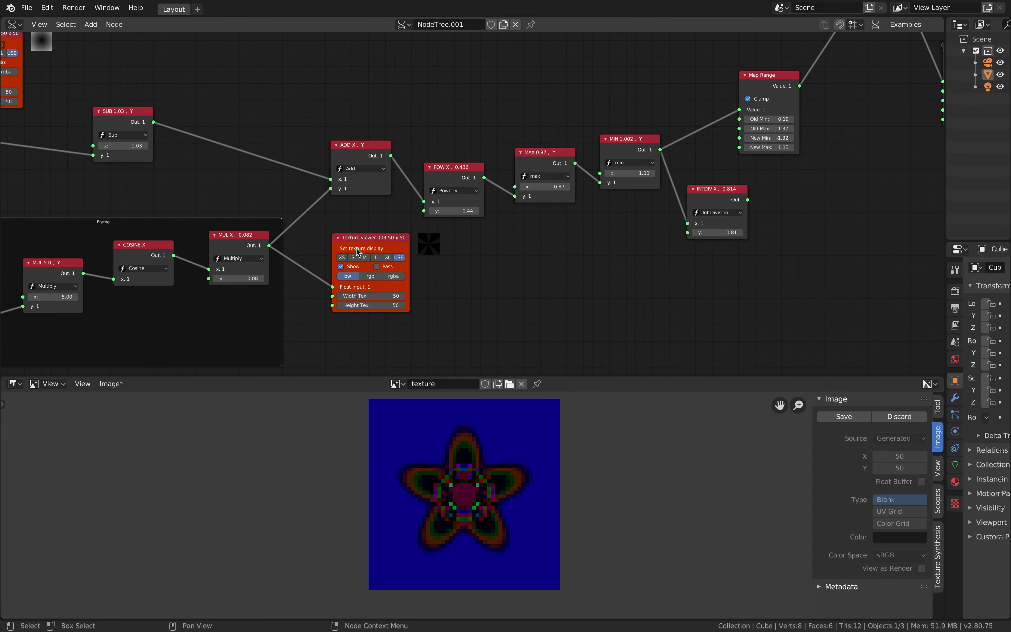
Step: Duplicate the viewer beside the Map Range that follows MIN 1.002, Y and connect that Map Range's Value output to its Float Input
click(349, 242)
key(shift+d)
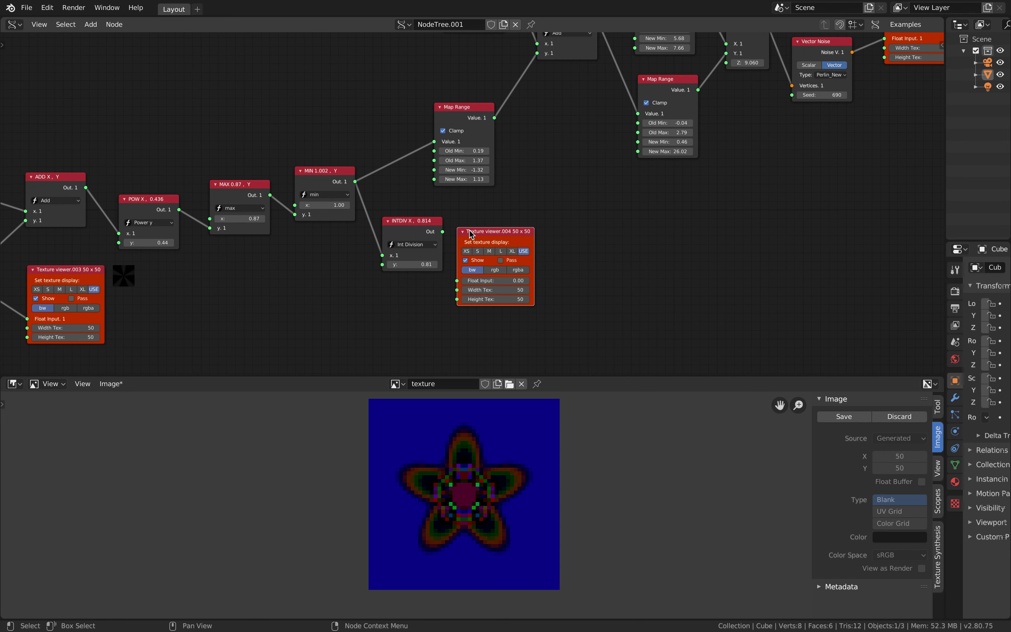
click(539, 96)
drag(491, 121, 519, 165)
Step: Set the previewed Map Range to Old Min 0.16, Old Max 1.33, New Min -1.30 and New Max 1.04
middle_drag(520, 156, 435, 208)
scroll(436, 208, up, 4)
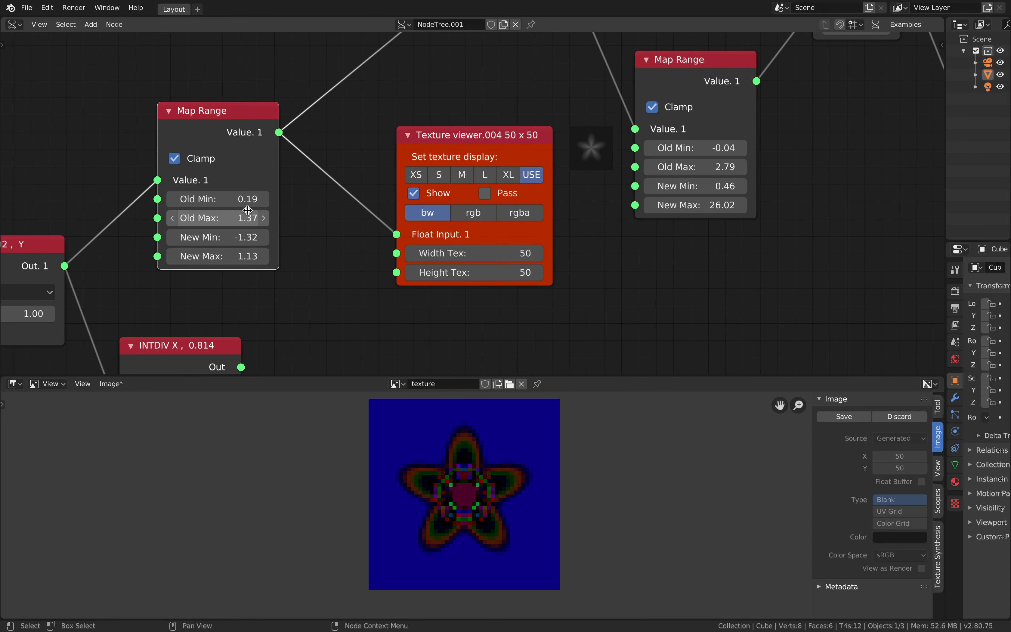
mouse_move(217, 199)
shift+mouse_down()
mouse_move(176, 200)
mouse_move(217, 199)
mouse_move(242, 219)
mouse_move(226, 218)
mouse_move(276, 235)
mouse_move(257, 254)
mouse_move(221, 254)
mouse_move(227, 218)
shift+mouse_up()
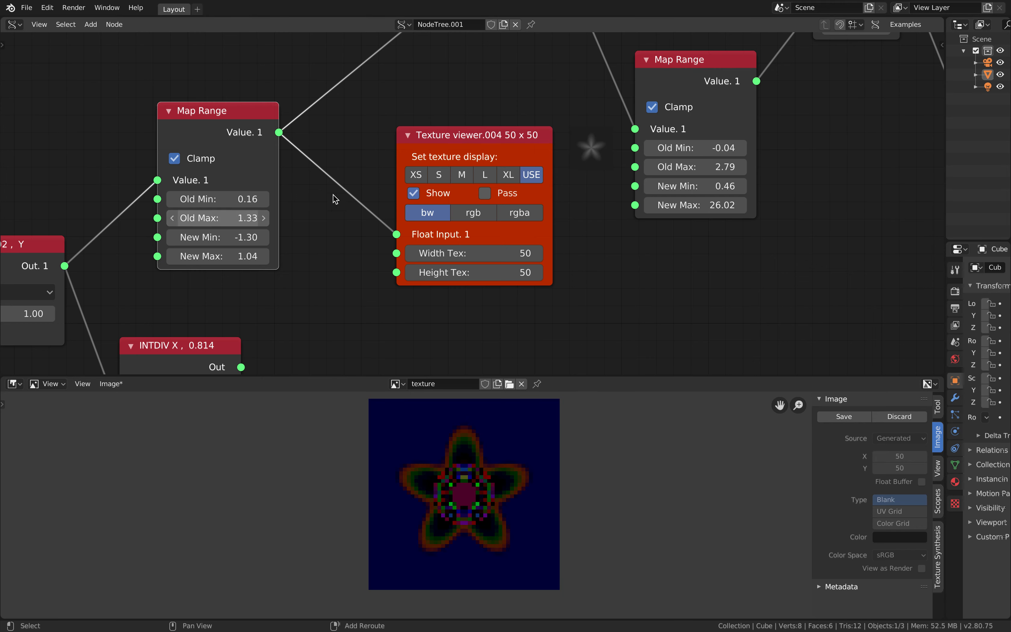
Step: Set the Z value of the Vector in node to 15.240
scroll(454, 184, down, 2)
middle_drag(457, 180, 332, 211)
scroll(376, 188, down, 1)
middle_drag(334, 130, 202, 151)
middle_drag(388, 117, 165, 209)
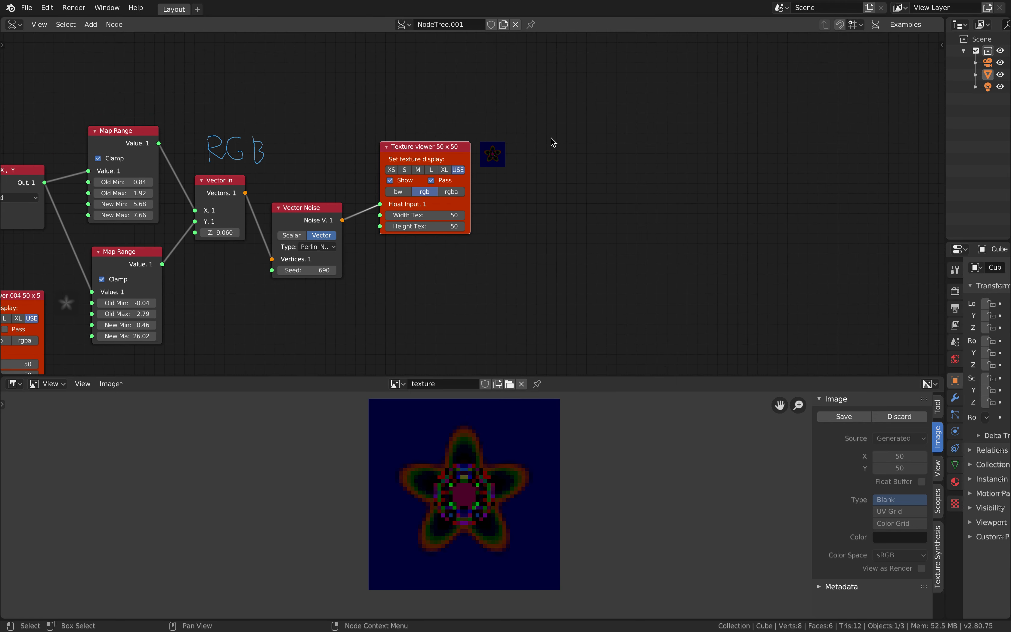
scroll(438, 46, up, 2)
middle_drag(339, 110, 625, 88)
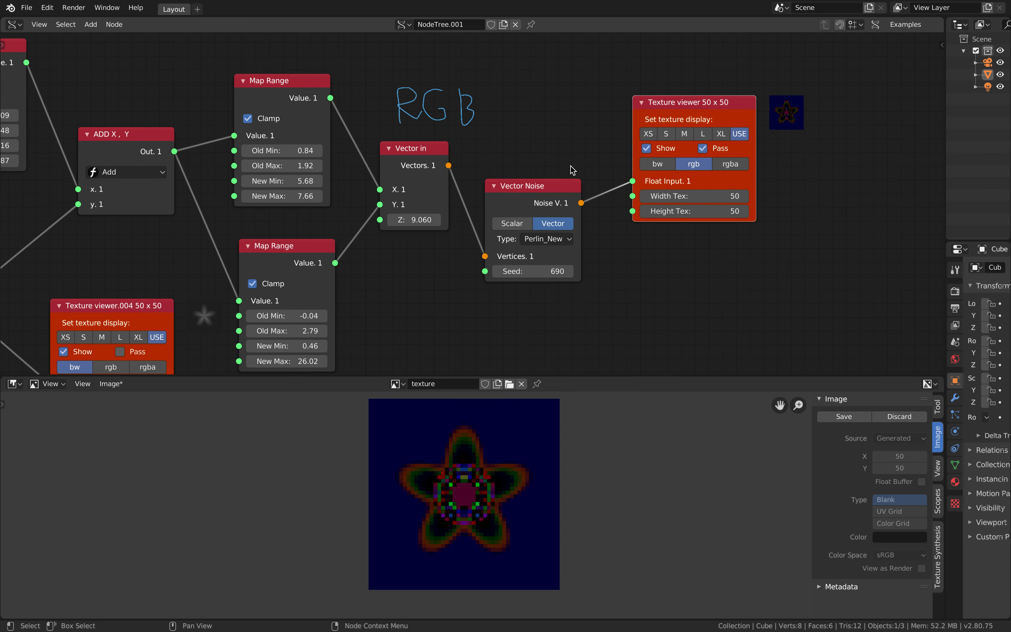
scroll(543, 174, up, 1)
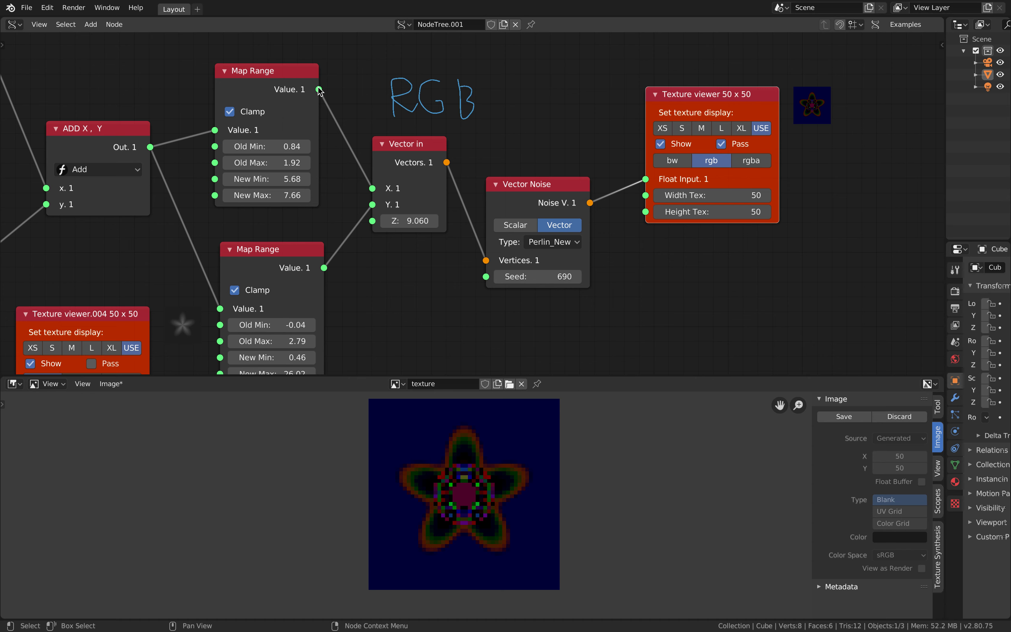
middle_drag(373, 243, 377, 242)
shift+drag(412, 219, 448, 219)
middle_drag(587, 172, 638, 191)
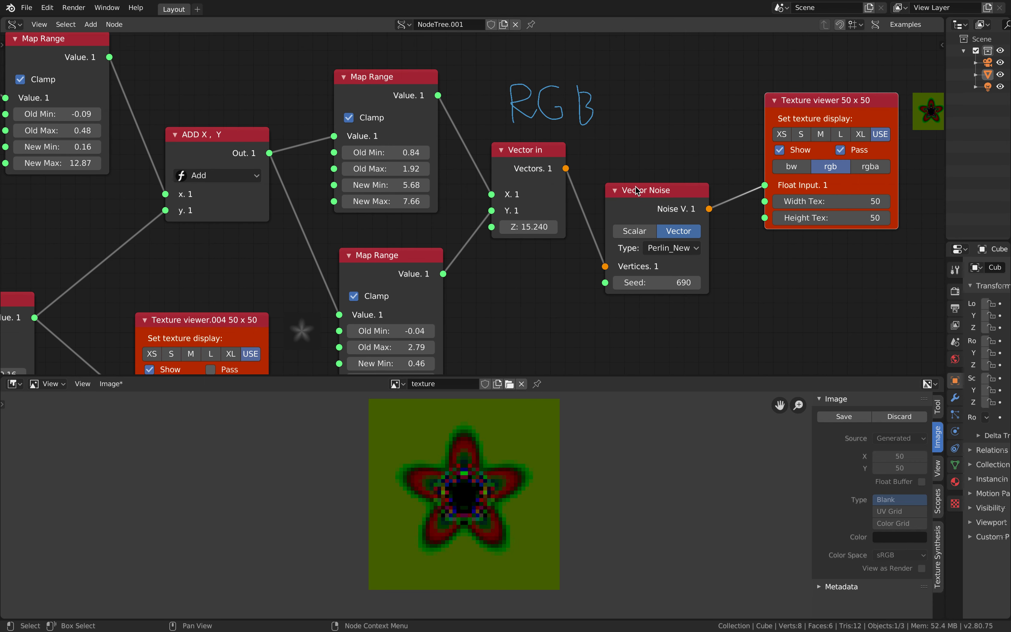
Step: Change Vector in's Z to 16.440 and slightly reposition the Vector Noise and Vector in nodes
drag(653, 192, 658, 174)
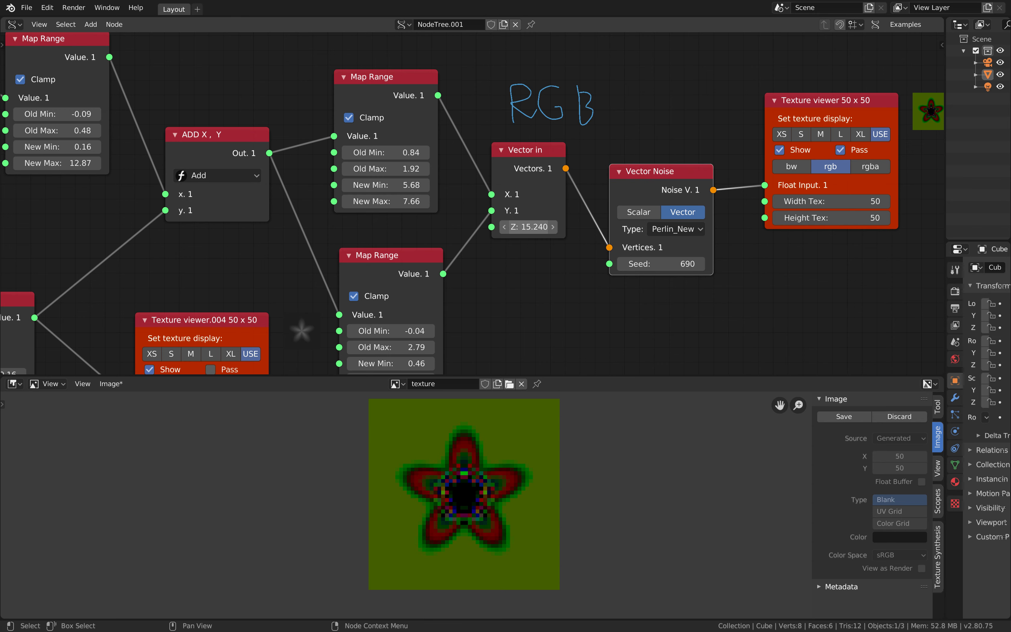
mouse_move(514, 225)
mouse_down()
mouse_move(541, 225)
mouse_move(529, 225)
mouse_up()
drag(523, 154, 519, 155)
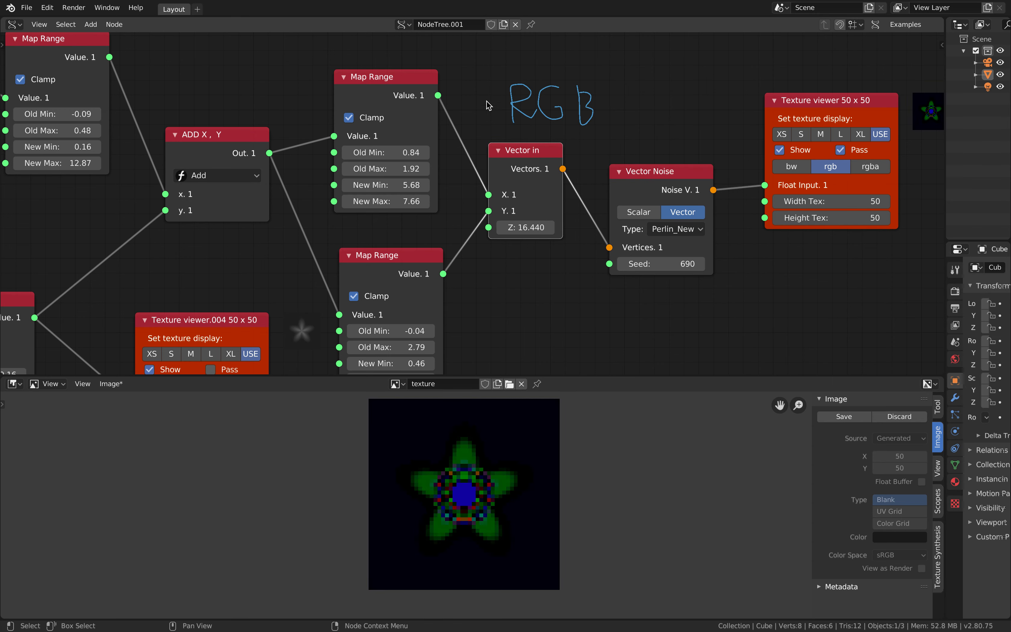
Step: Review the whole node tree from Plane MK2 through both branches to the final Texture viewer
scroll(376, 198, down, 6)
middle_drag(377, 201, 706, 180)
middle_drag(356, 236, 619, 225)
scroll(492, 221, down, 5)
scroll(494, 221, down, 3)
middle_drag(300, 226, 698, 194)
scroll(476, 195, up, 4)
middle_drag(155, 168, 420, 165)
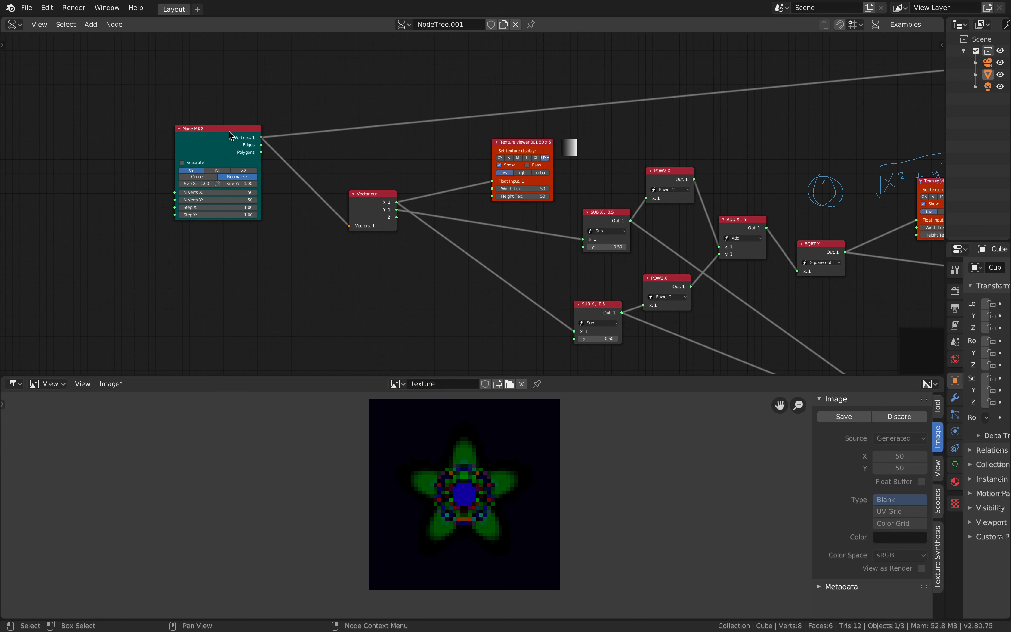
click(207, 126)
middle_drag(327, 163, 188, 152)
middle_drag(644, 173, 362, 169)
middle_drag(869, 168, 627, 164)
middle_drag(904, 161, 316, 173)
scroll(470, 198, up, 3)
middle_drag(473, 162, 322, 201)
scroll(323, 201, up, 2)
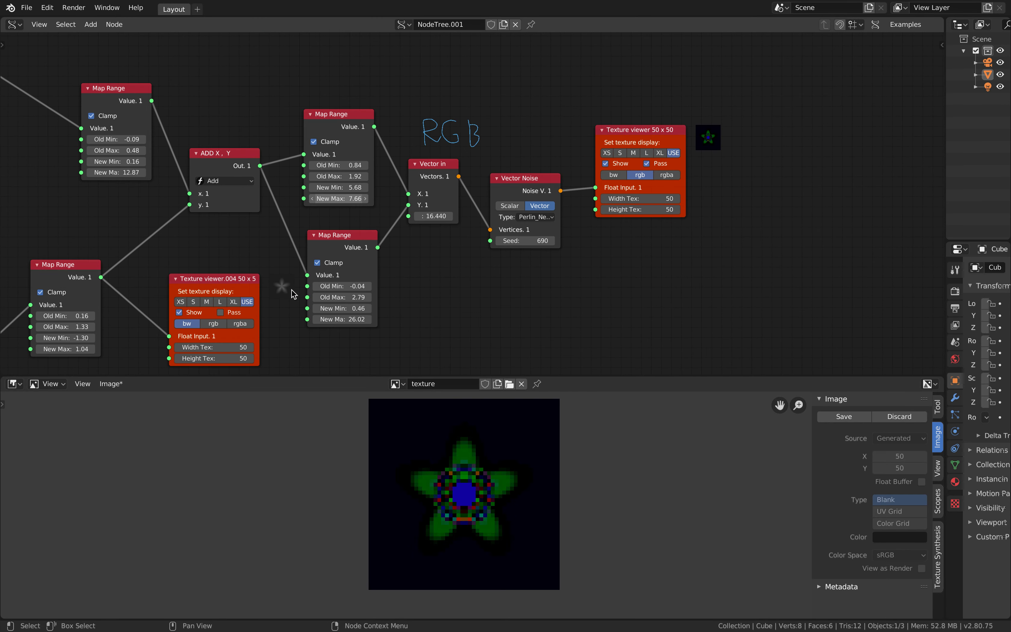
scroll(299, 276, up, 4)
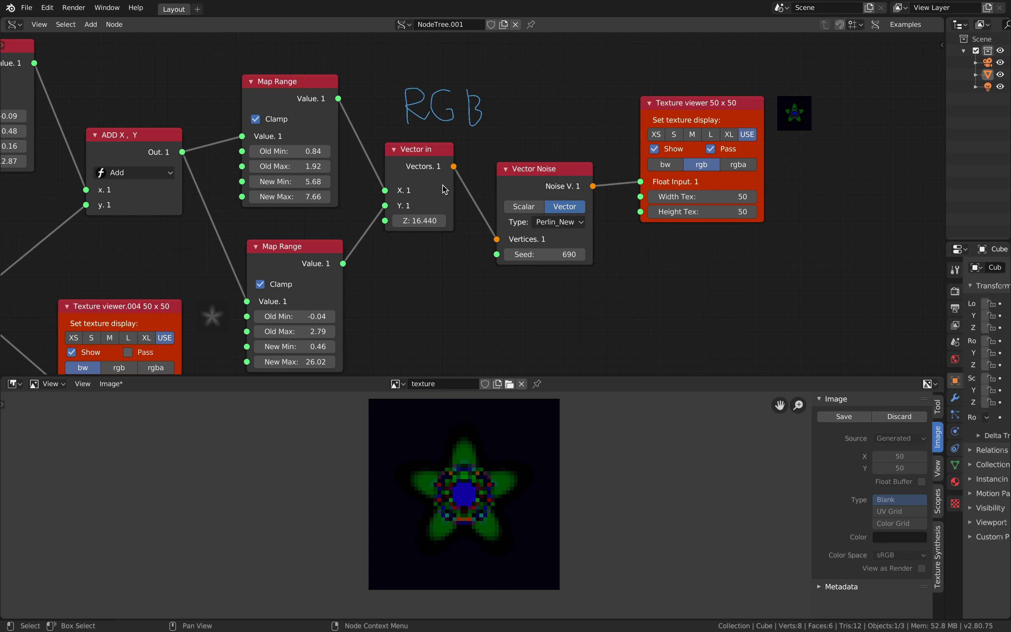
Step: Set Vector Noise's Seed to 824 and bypass the node by linking Vector in's Vectors output to the final Texture viewer's Float Input
drag(552, 177, 558, 164)
scroll(556, 240, up, 2)
drag(562, 248, 594, 248)
drag(452, 160, 669, 178)
drag(562, 152, 568, 231)
Step: Set Vector in's Z to 0 and raise it to 0.780, and lower the upper Map Range's New Min to 5.08
click(422, 223)
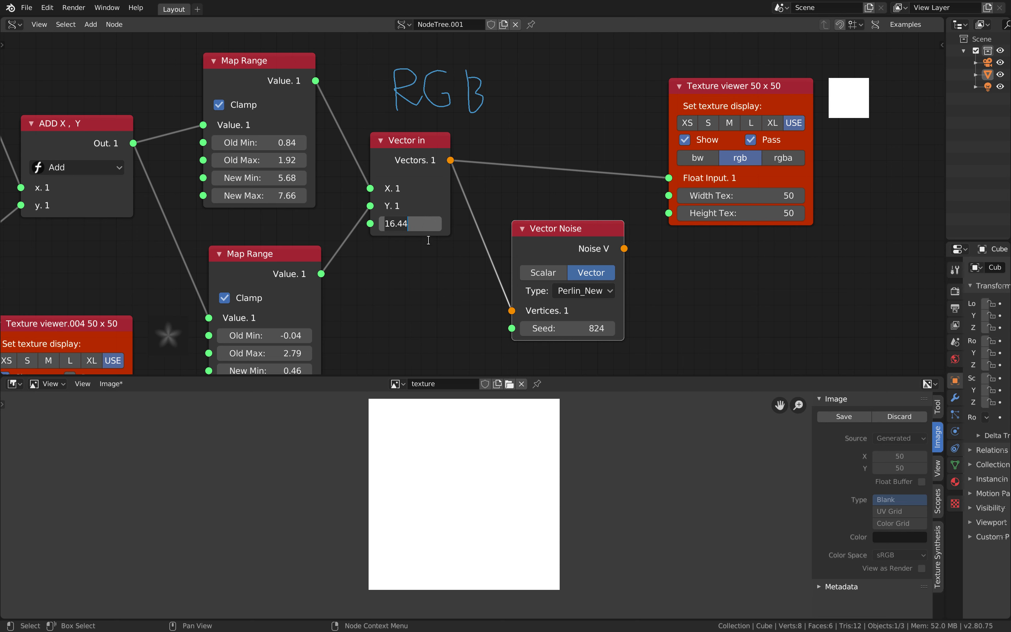
text(0)
key(Return)
drag(400, 223, 439, 223)
middle_drag(500, 243, 648, 237)
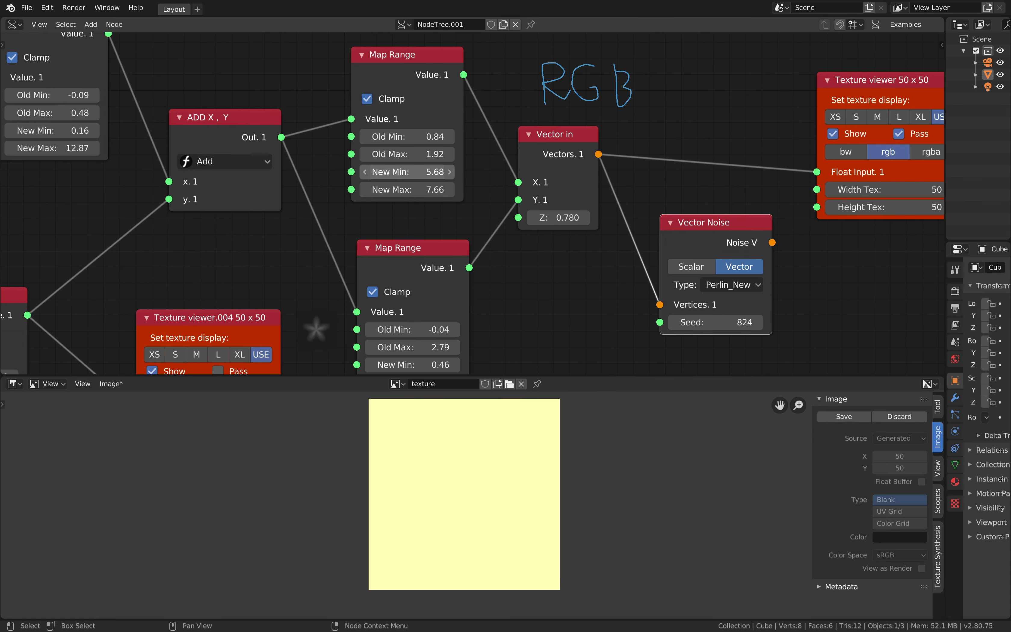
drag(407, 172, 335, 167)
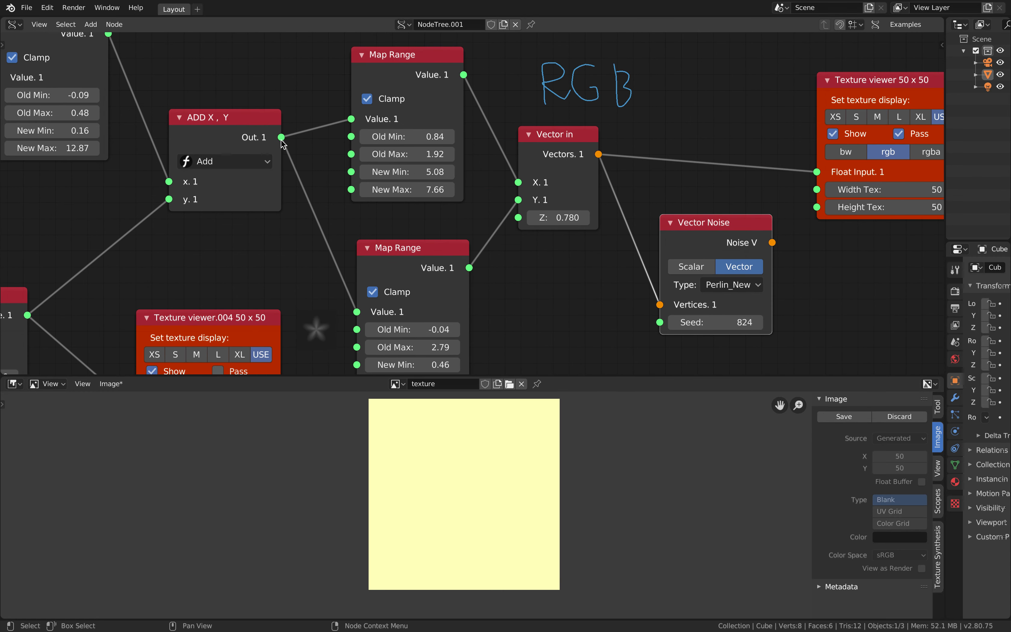
Step: Connect ADD X, Y's output directly to the final Texture viewer's Float Input and switch that viewer to bw
middle_drag(502, 179, 437, 209)
drag(215, 166, 752, 202)
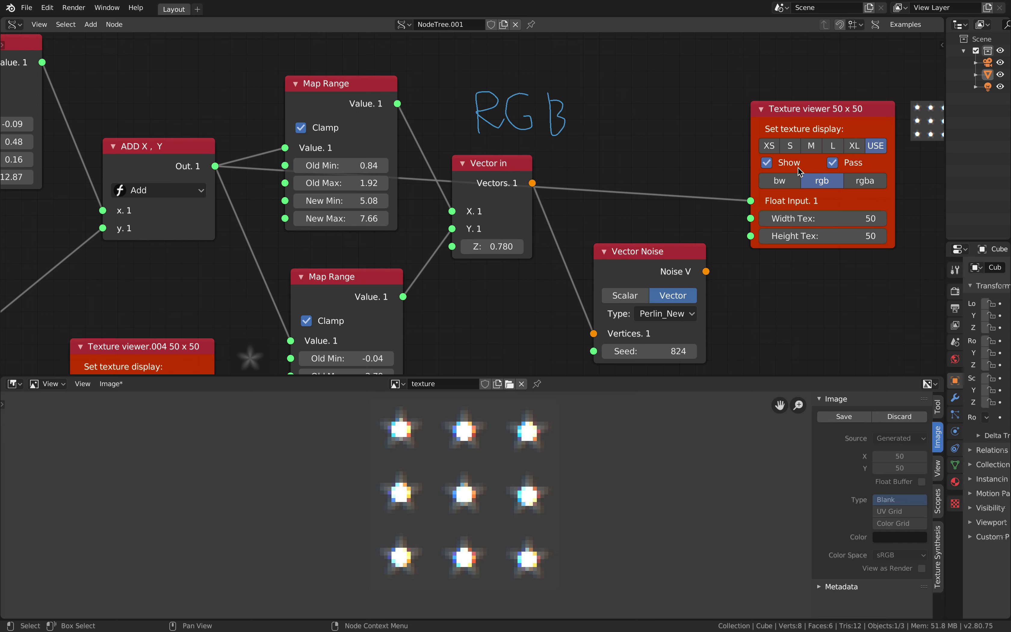
click(789, 182)
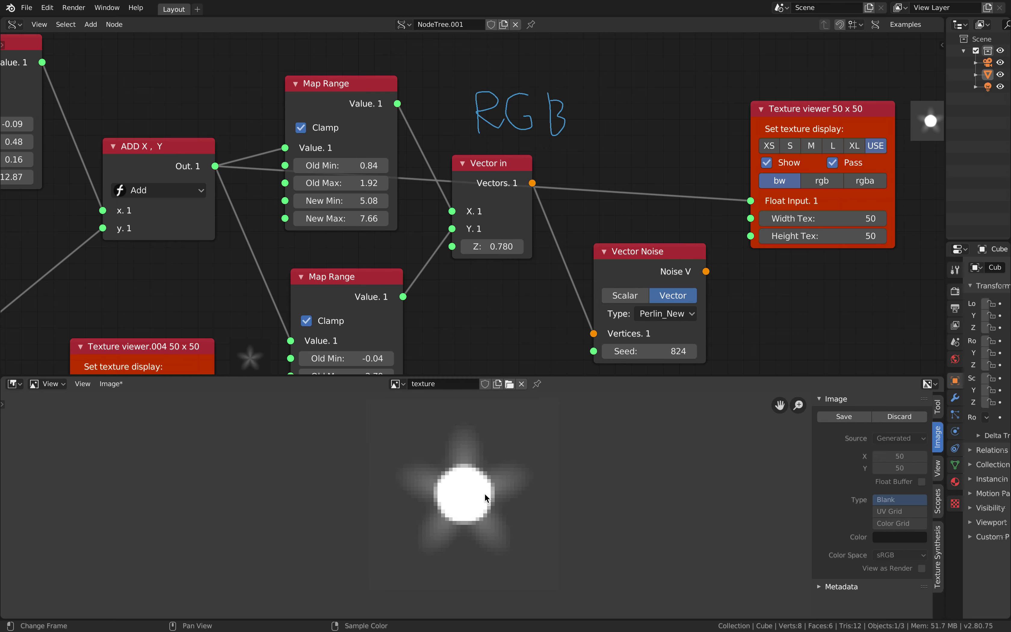
Step: Shift the ADD X, Y node slightly down and both Map Range nodes feeding Vector in upward
drag(211, 141, 210, 156)
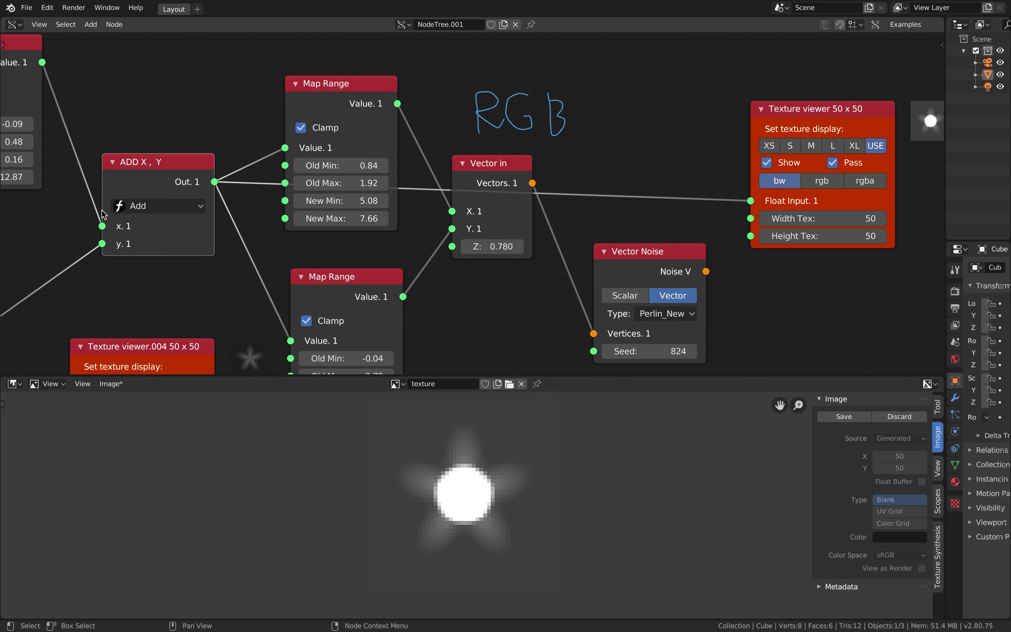
drag(322, 107, 309, 58)
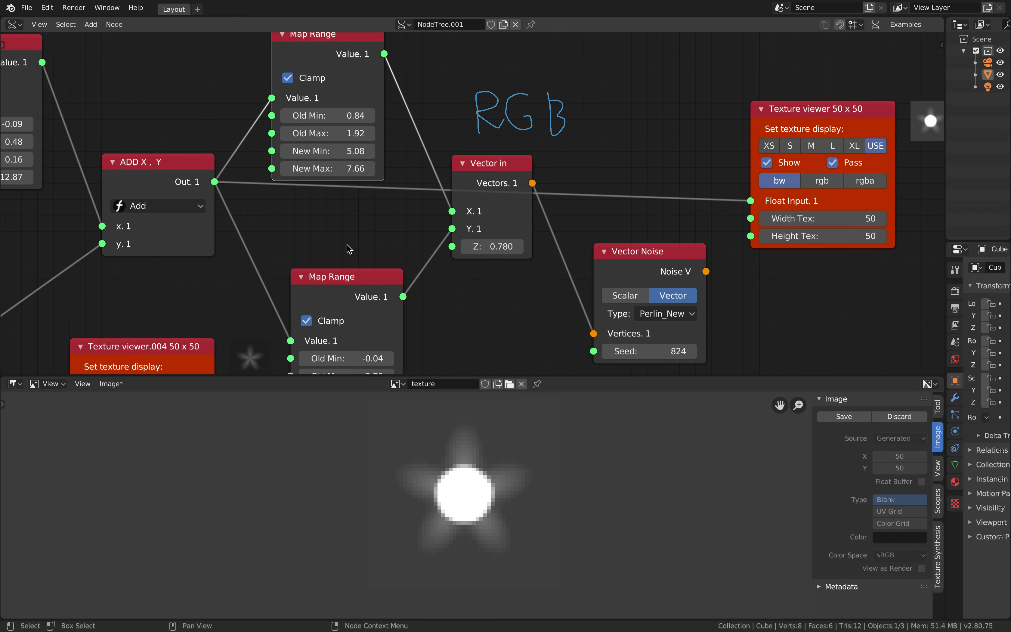
drag(348, 287, 317, 213)
Step: Connect Vector in's Vectors output to the final Texture viewer in rgb mode and set Vector in's Z to -0.540
scroll(317, 213, down, 3)
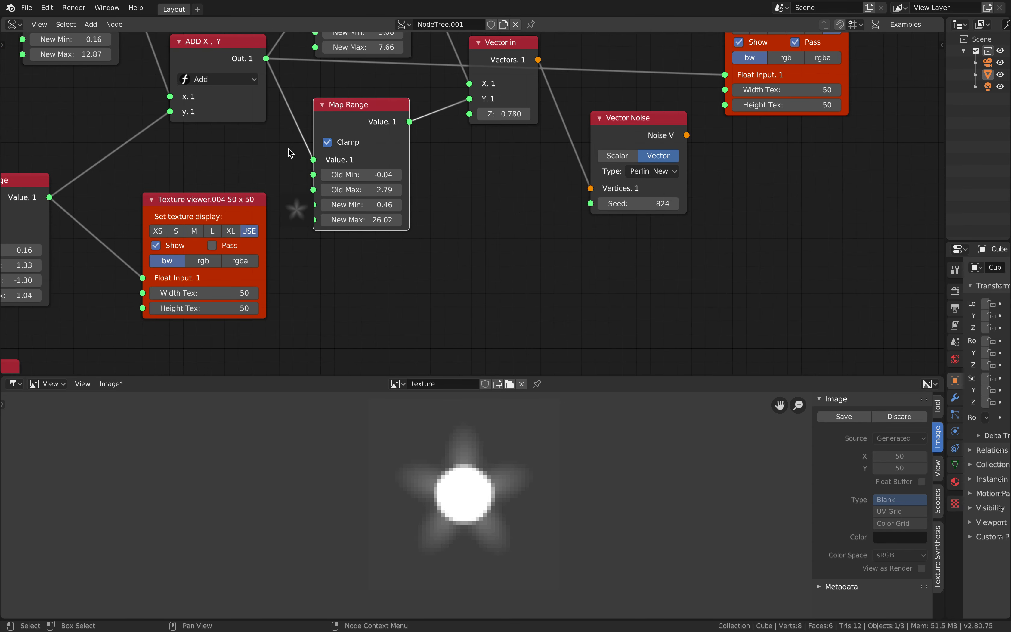
shift+scroll(289, 288, up, 3)
scroll(212, 226, up, 2)
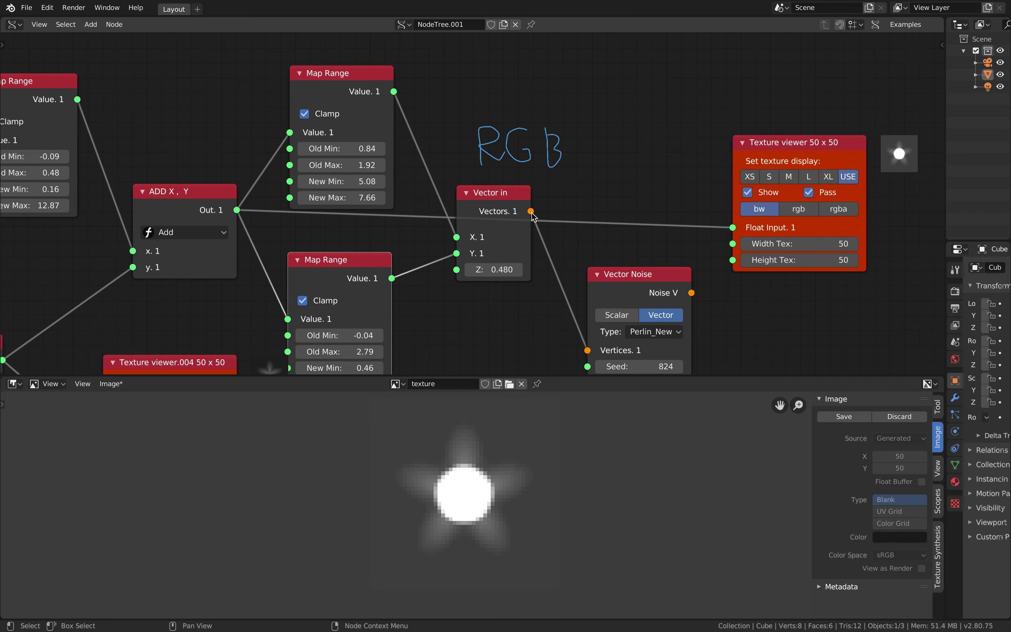
drag(533, 212, 740, 229)
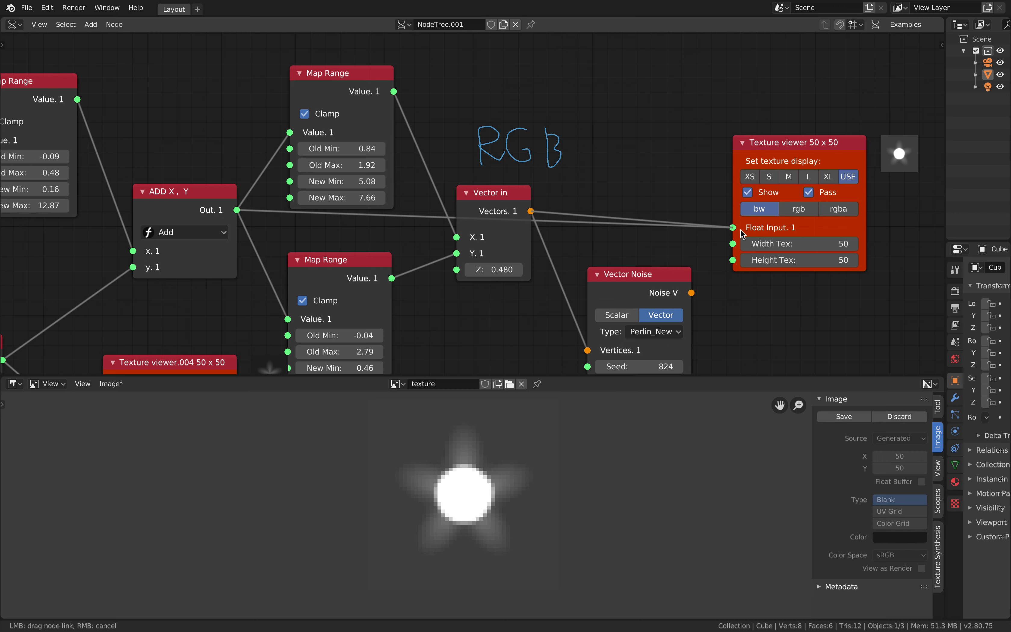
click(798, 208)
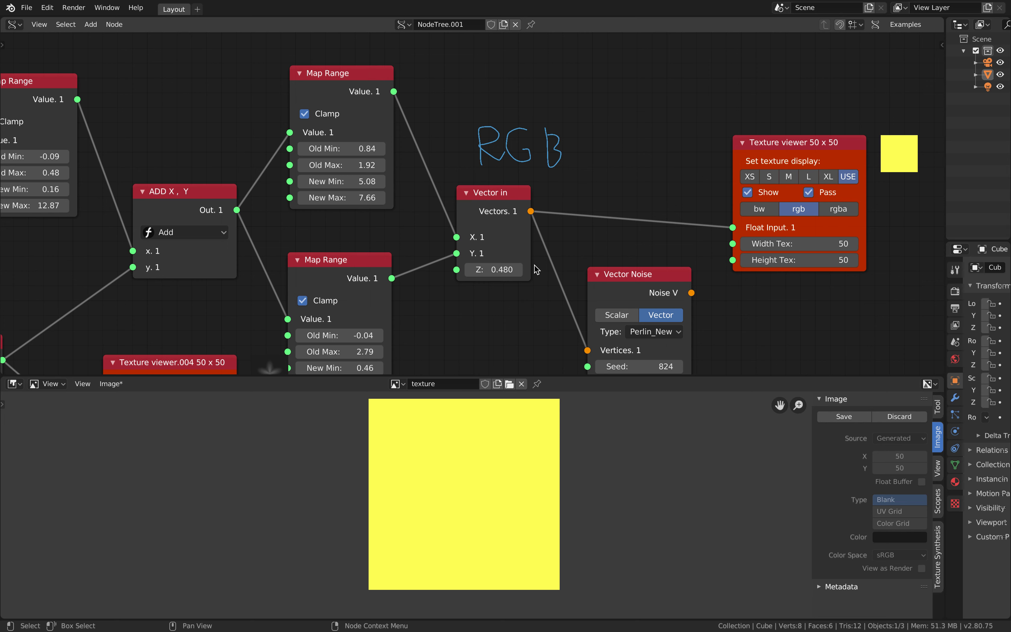
drag(615, 283, 606, 269)
mouse_move(497, 270)
mouse_down()
mouse_move(485, 270)
mouse_move(518, 268)
mouse_move(496, 268)
mouse_up()
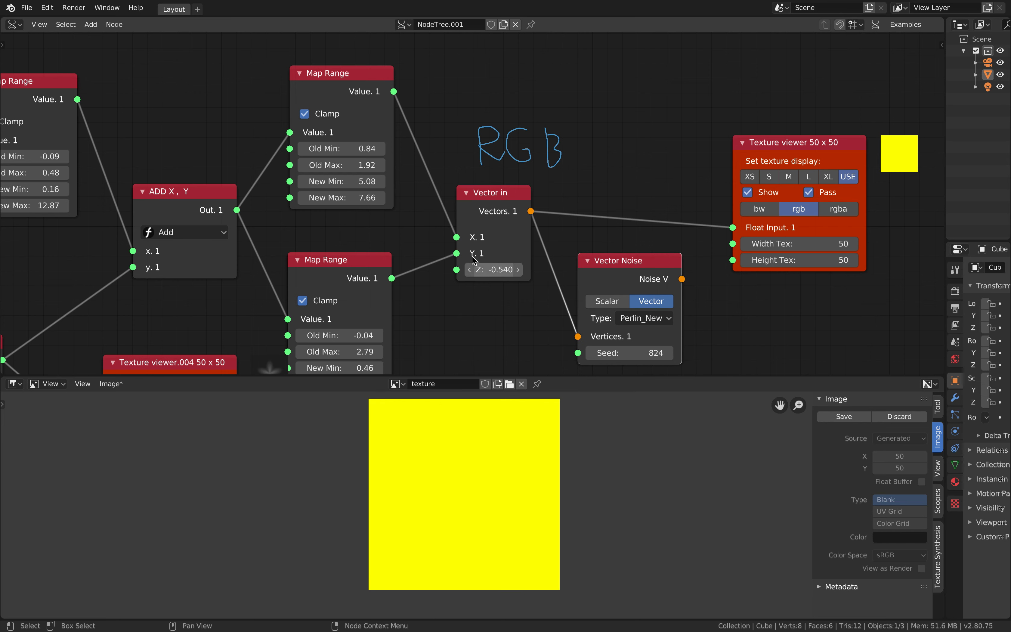
Step: Tune the Map Range feeding Y to Old 0.32 to 1.71, and the one feeding X to Old 0.48 to 1.44 and New 1.00 to 4.00
drag(341, 335, 299, 352)
drag(359, 163, 392, 163)
drag(245, 163, 320, 148)
drag(339, 181, 290, 182)
drag(360, 198, 459, 197)
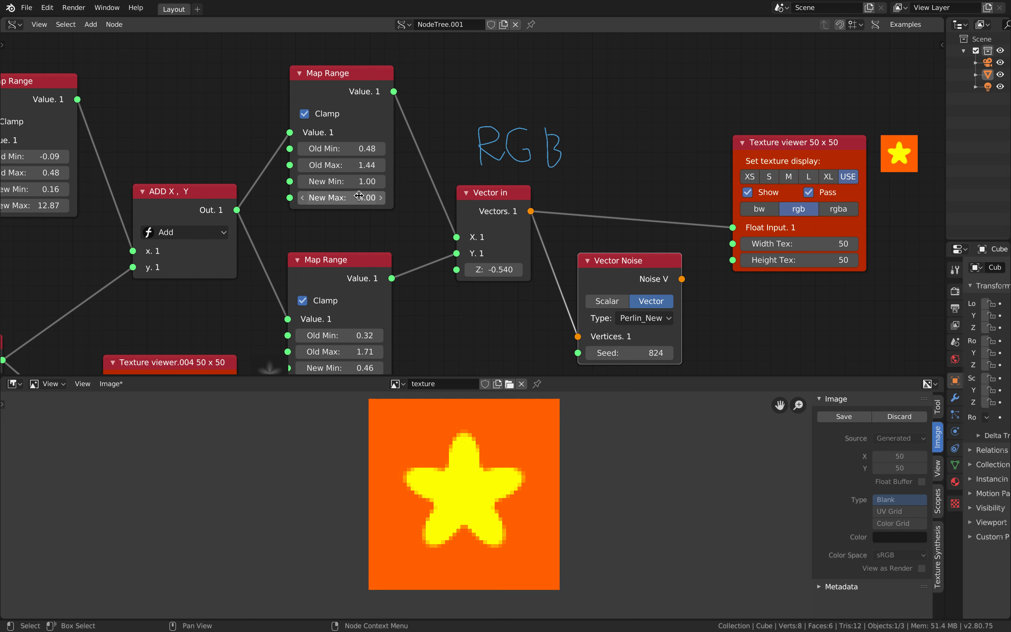
Step: Reconnect Vector Noise's output to the final Texture viewer's Float Input and set the noise Seed to 970
drag(640, 261, 733, 228)
drag(604, 341, 649, 341)
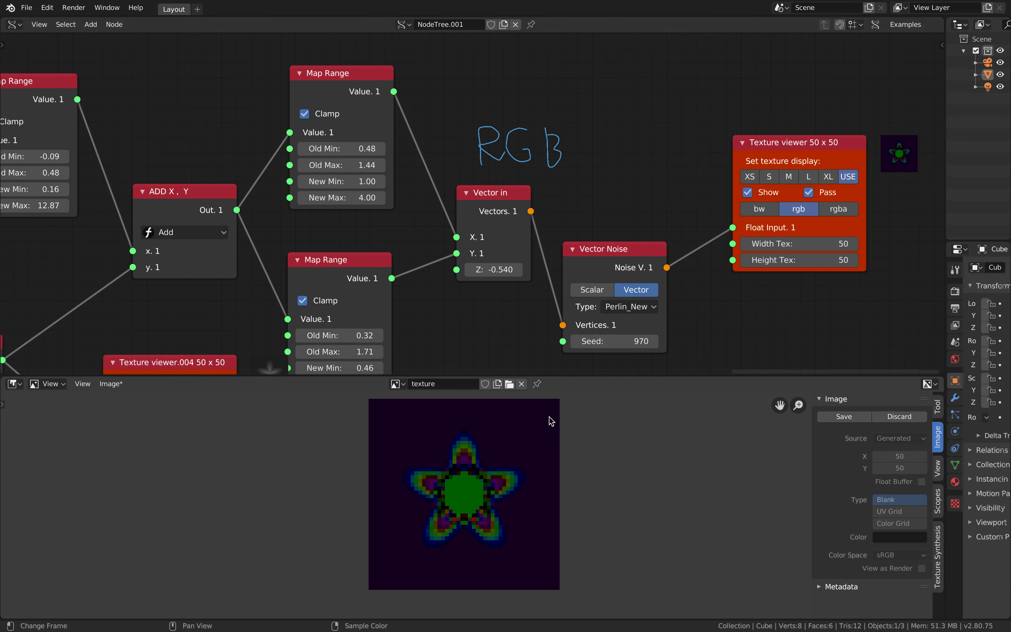
scroll(483, 292, down, 1)
scroll(481, 288, down, 4)
middle_drag(481, 287, 473, 266)
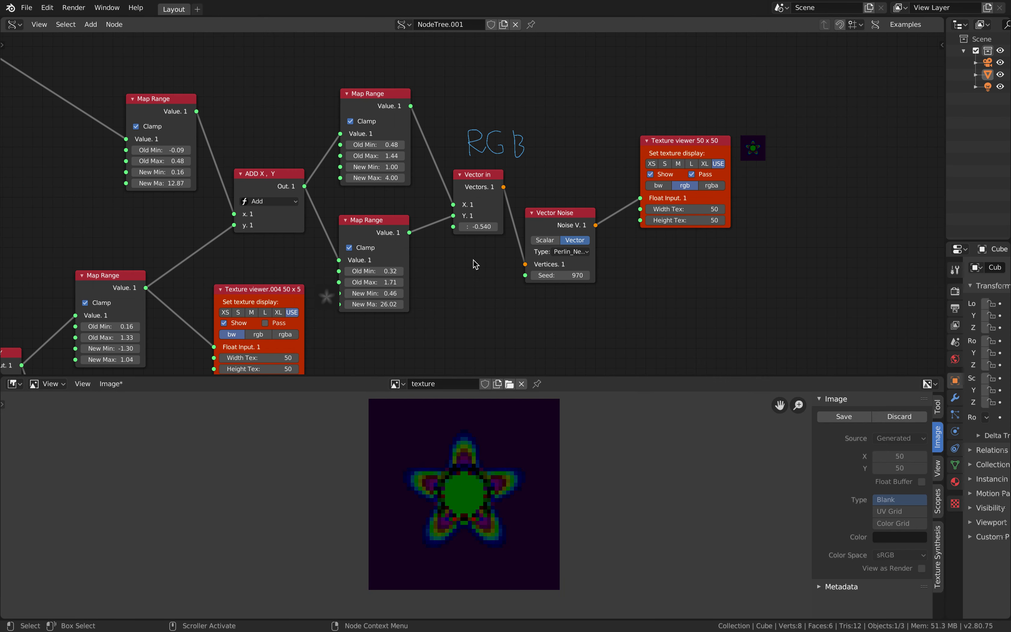
Step: Set Vector in's Z to 3.600 and turn off Clamp on both Map Range nodes feeding its X and Y
scroll(473, 264, up, 2)
drag(480, 231, 403, 174)
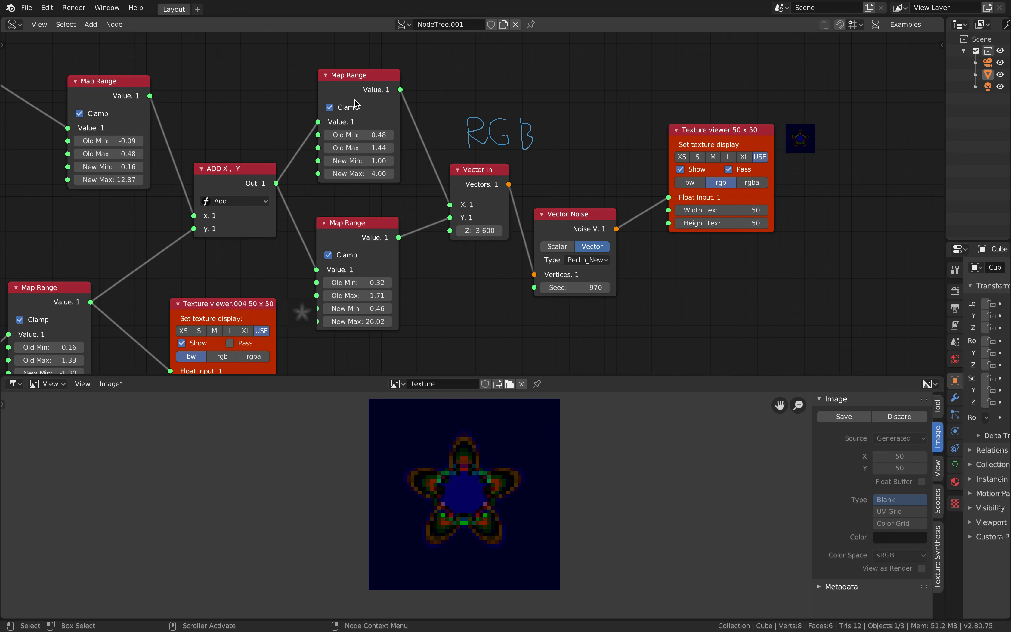
click(353, 112)
click(346, 260)
click(346, 260)
click(346, 260)
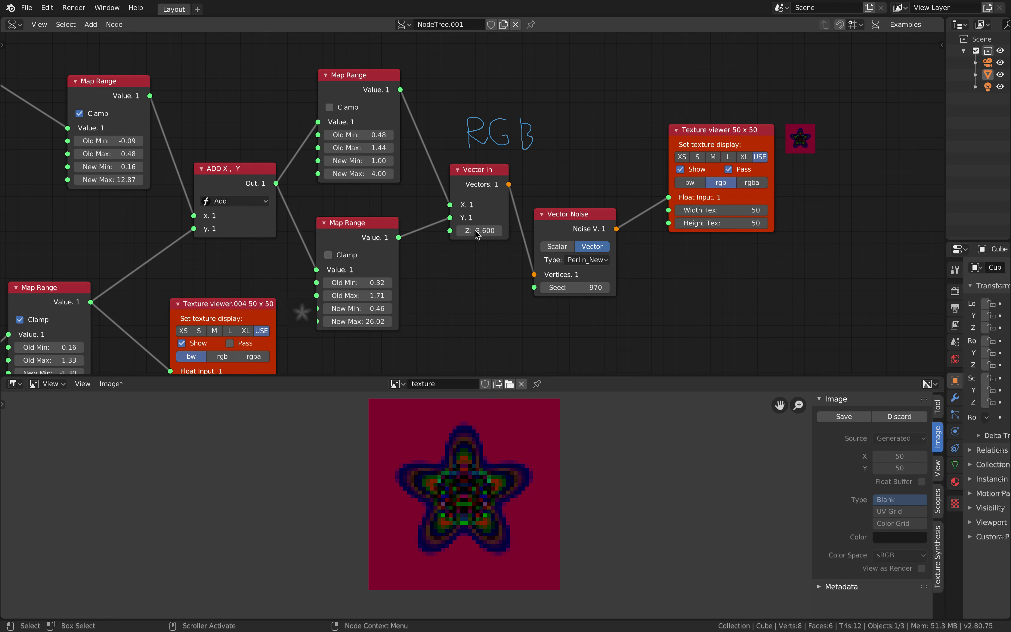
Step: Shift the Vector Noise node slightly up and right, then set its Seed to 1234 and its Type to Voronoi_F2
click(578, 211)
drag(579, 207, 592, 199)
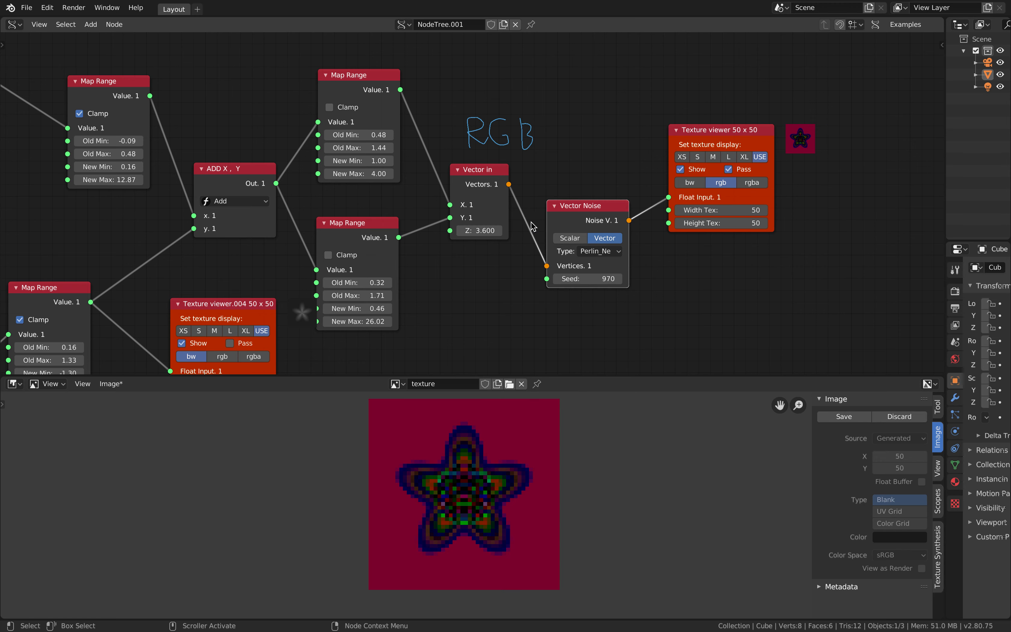
drag(590, 279, 643, 279)
click(598, 250)
click(594, 318)
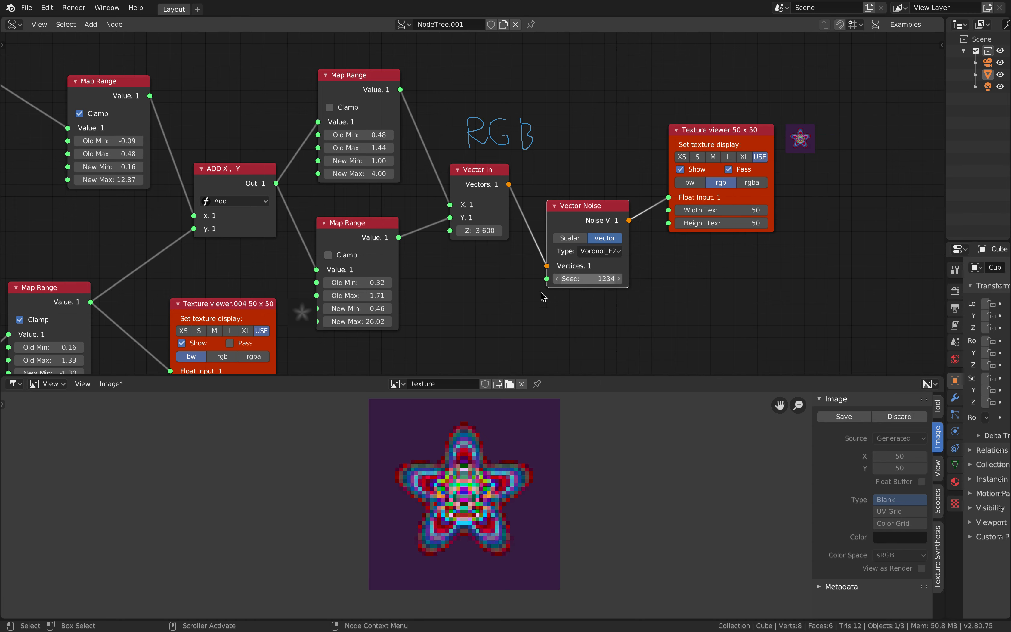
Step: Review the whole node tree, from the source plane through the framed groups to the Map Range nodes
scroll(524, 313, down, 5)
scroll(376, 207, down, 4)
middle_drag(379, 171, 581, 148)
middle_drag(371, 145, 468, 148)
scroll(462, 133, up, 3)
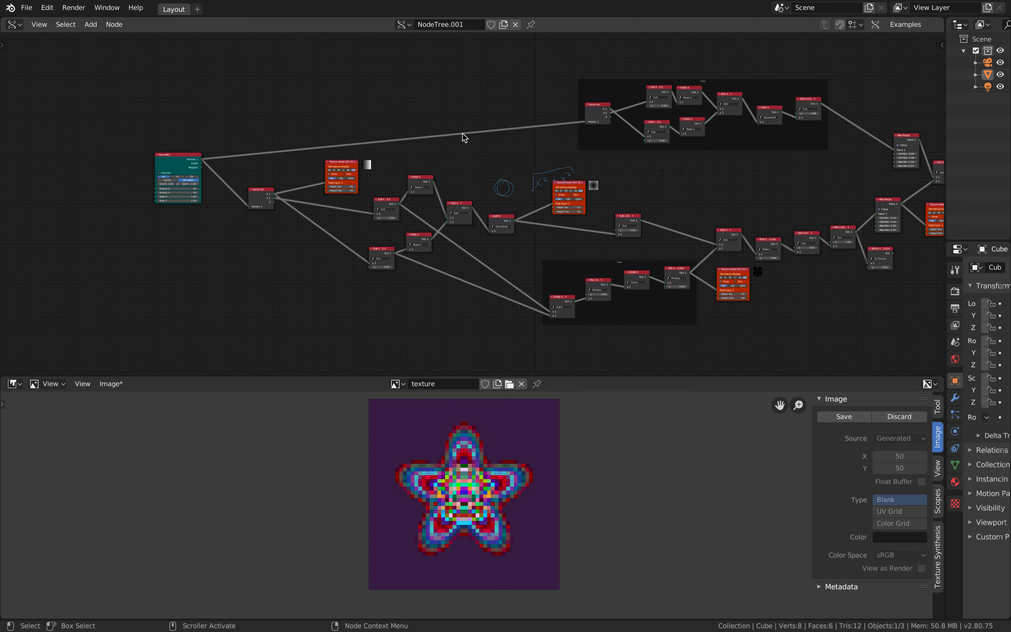
middle_drag(332, 129, 249, 140)
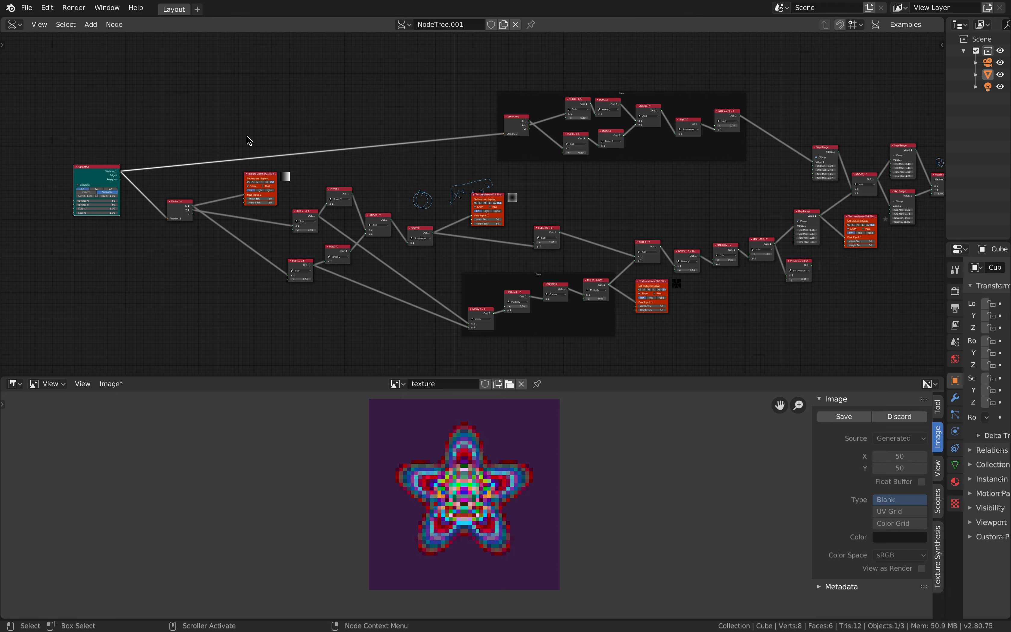
middle_drag(321, 146, 248, 162)
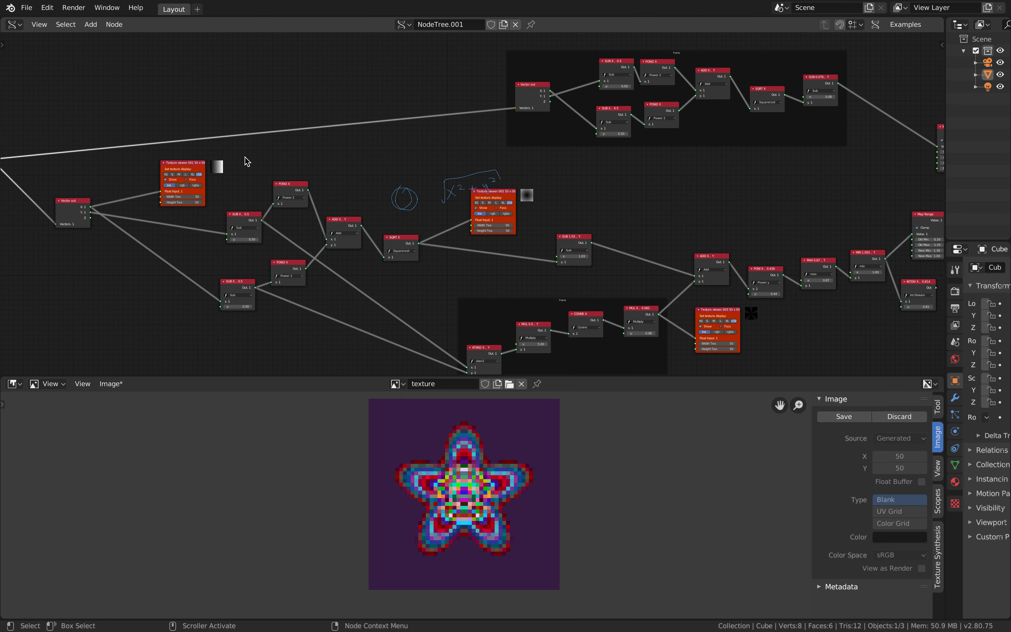
scroll(351, 141, up, 2)
middle_drag(651, 187, 473, 205)
scroll(473, 205, up, 4)
Step: Duplicate the Texture viewer showing Vector out's X, place the copy below Vector out, and feed its Float Input from Vector out's Y
middle_drag(159, 204, 482, 155)
scroll(483, 155, up, 1)
scroll(345, 135, up, 2)
middle_drag(339, 132, 448, 163)
click(371, 101)
key(shift+d)
click(272, 266)
drag(217, 193, 237, 313)
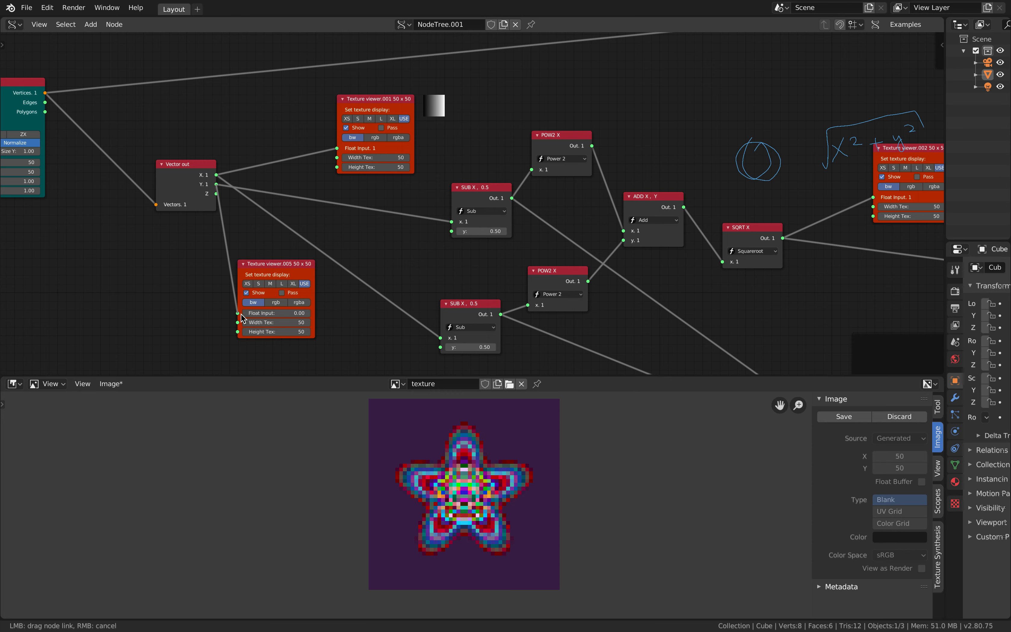
Step: Examine the circle and petal branches through to the colour output, and enlarge the resulting flower texture in the image preview
middle_drag(410, 214, 316, 171)
middle_drag(417, 154, 341, 149)
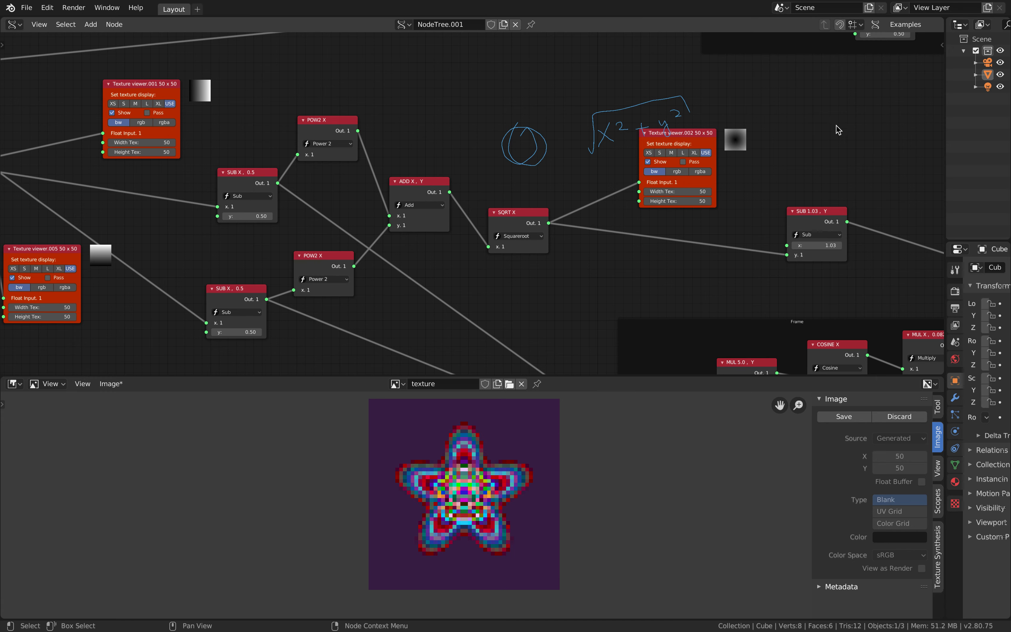
middle_drag(845, 117, 378, 156)
scroll(619, 183, down, 6)
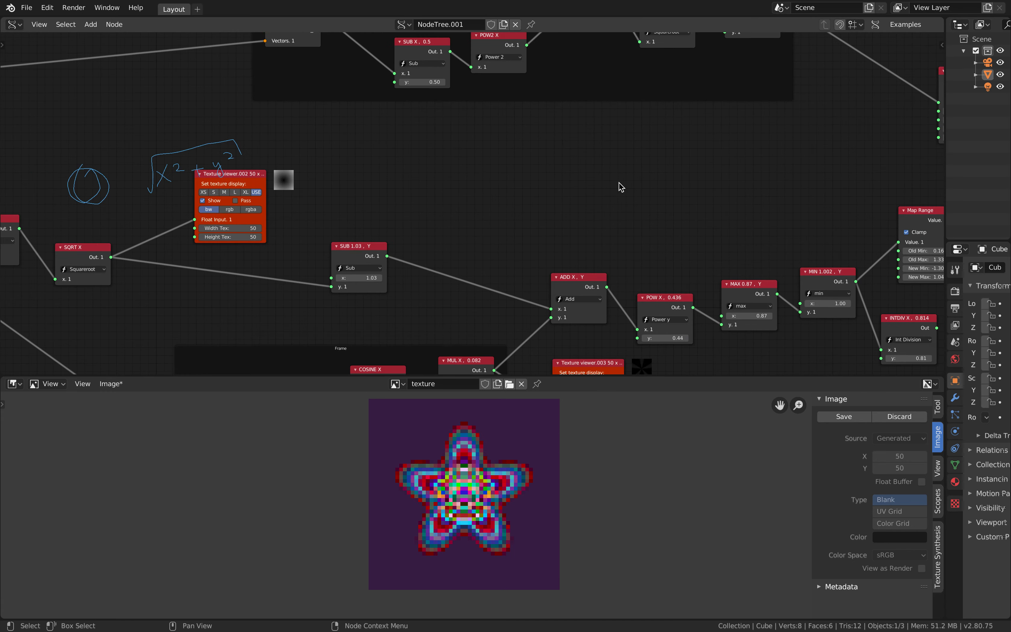
middle_drag(622, 188, 499, 180)
scroll(499, 442, up, 3)
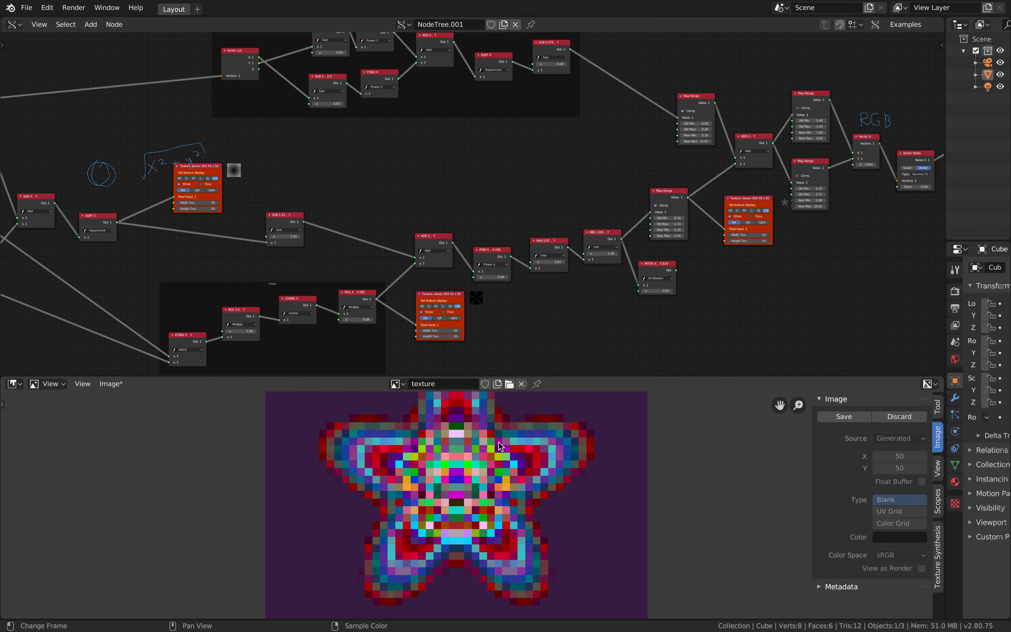
scroll(473, 485, down, 1)
middle_drag(465, 481, 456, 505)
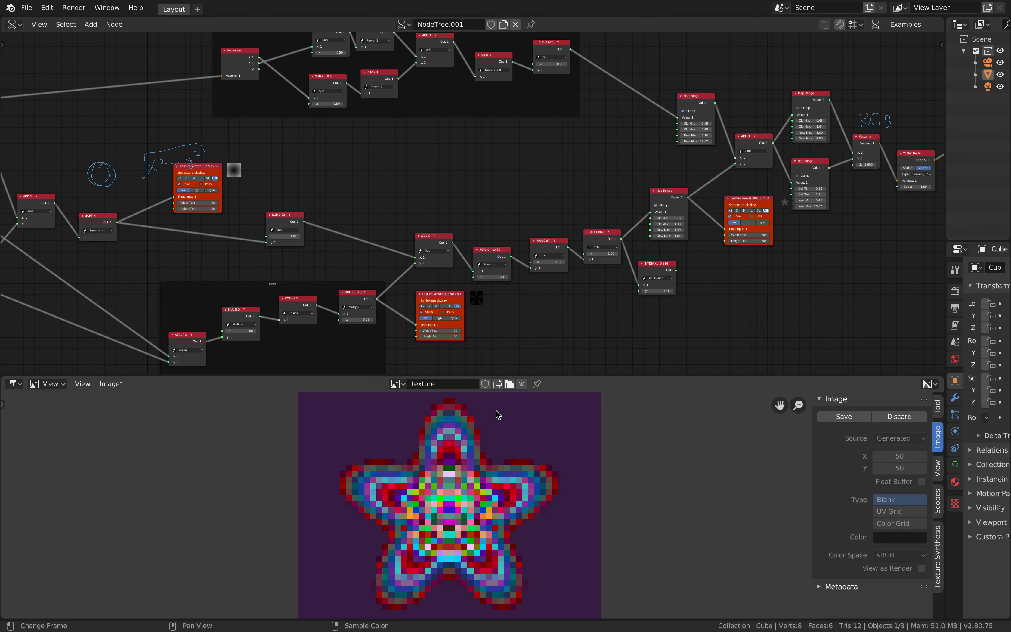
Step: Tidy the final section by moving the upper Map Range and ADD X, Y up-left and nudging the two Map Range nodes feeding Vector in
middle_drag(657, 286, 458, 336)
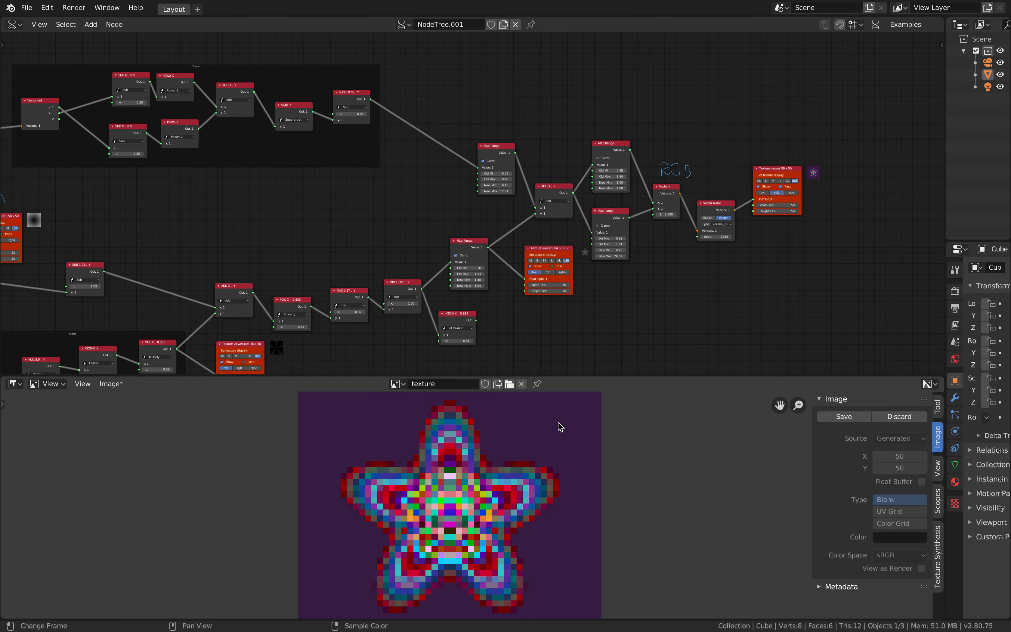
scroll(634, 257, up, 3)
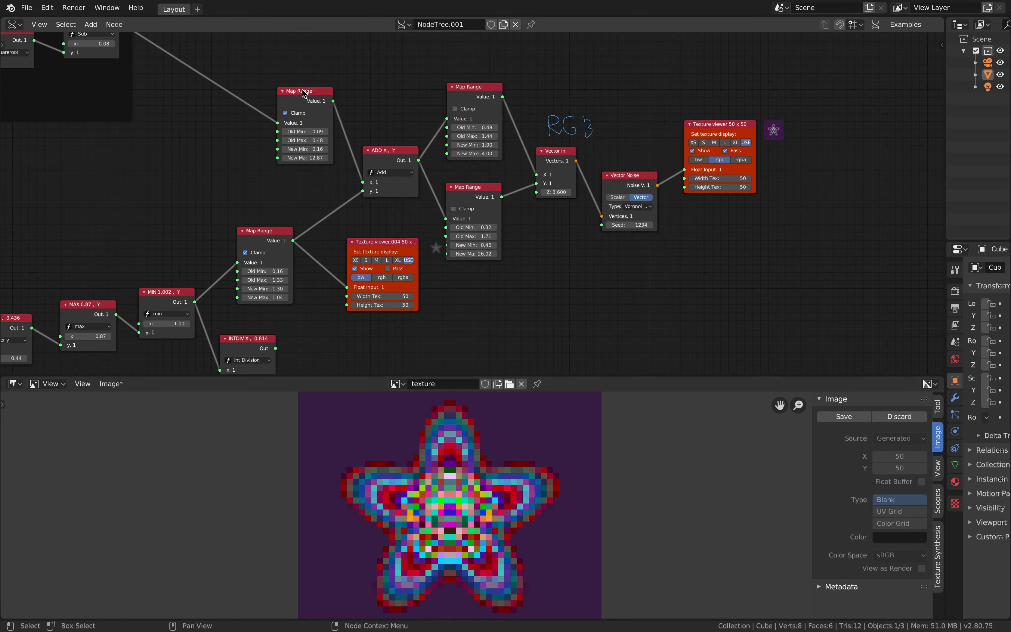
click(277, 80)
drag(308, 93, 281, 77)
drag(375, 151, 367, 138)
drag(458, 113, 465, 102)
drag(495, 183, 500, 183)
scroll(499, 183, down, 3)
middle_drag(401, 175, 622, 194)
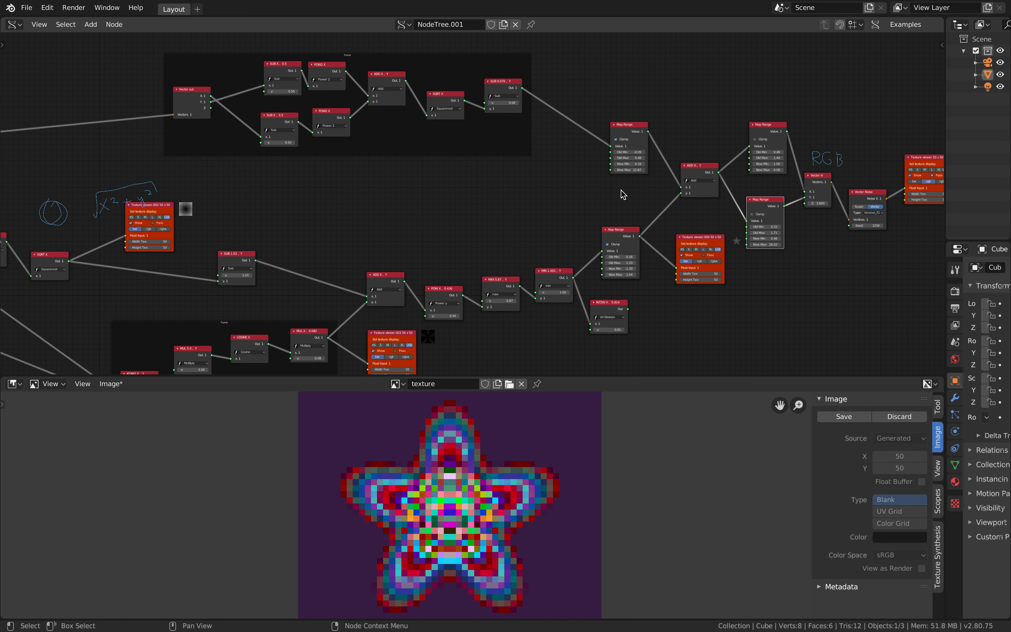